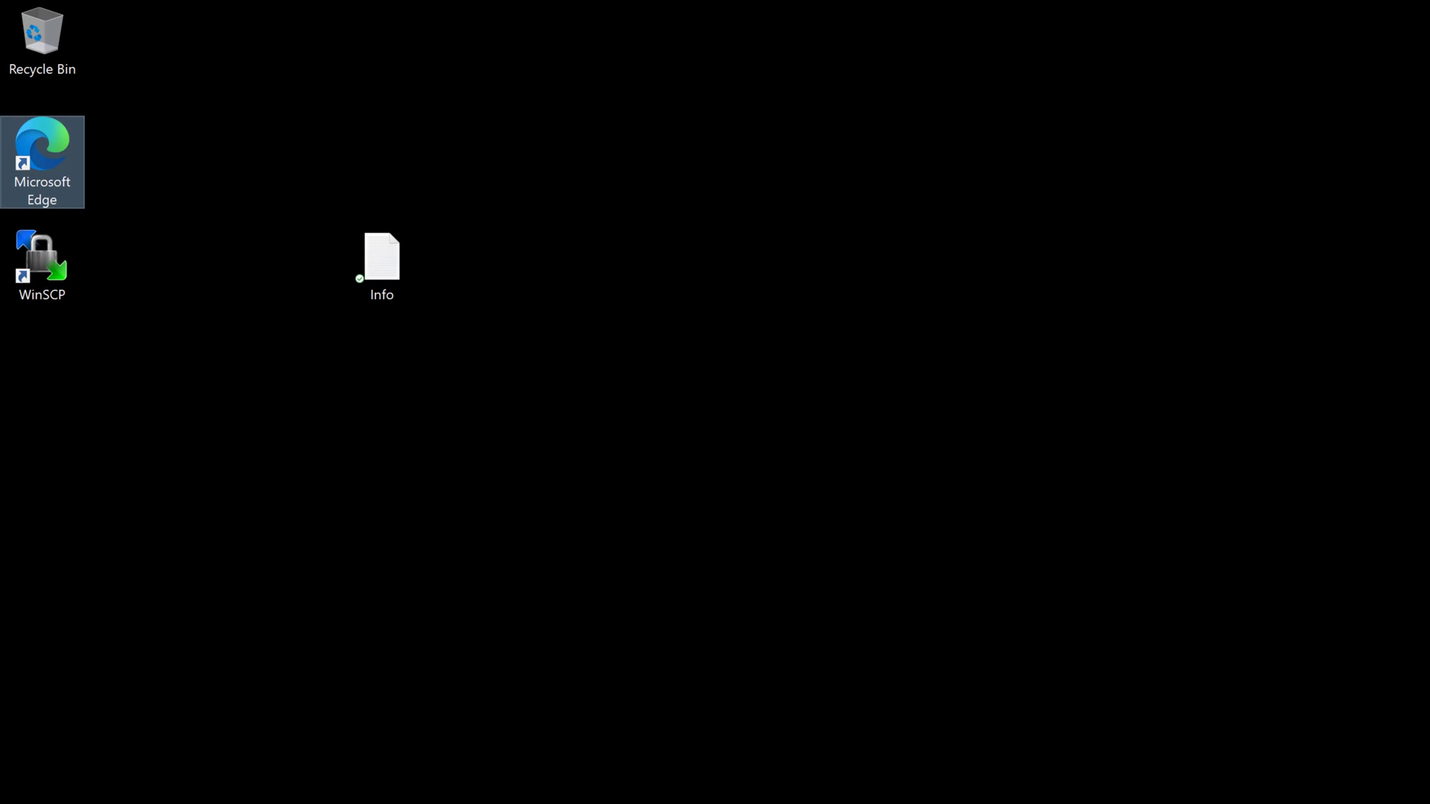
Launch Edge and go to the demo.dexhow.com wp-admin address to reach the WordPress Dashboard.
{"action": "key", "text": "Return"}
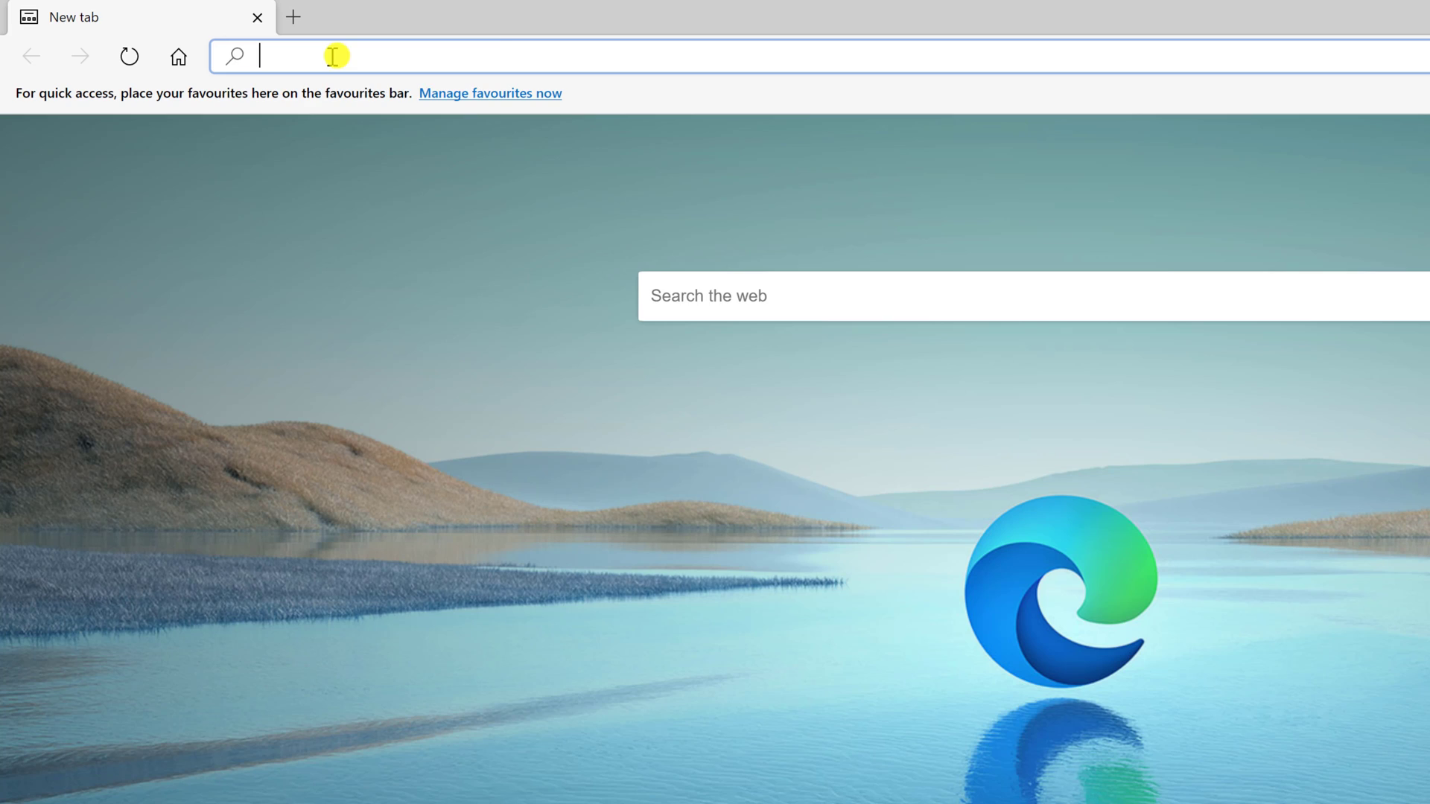
{"action": "type", "text": "demo"}
{"action": "key", "text": "End"}
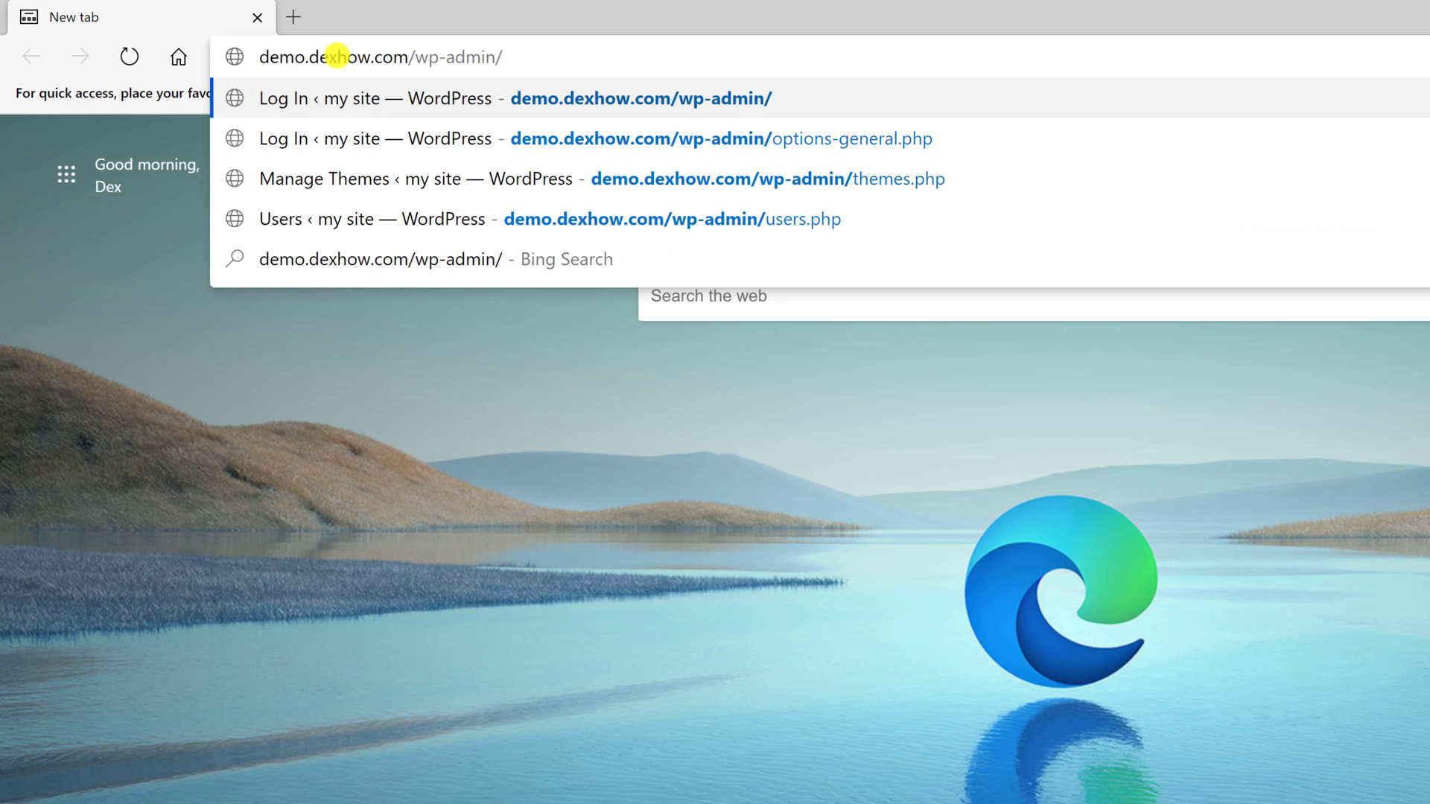
{"action": "key", "text": "Return"}
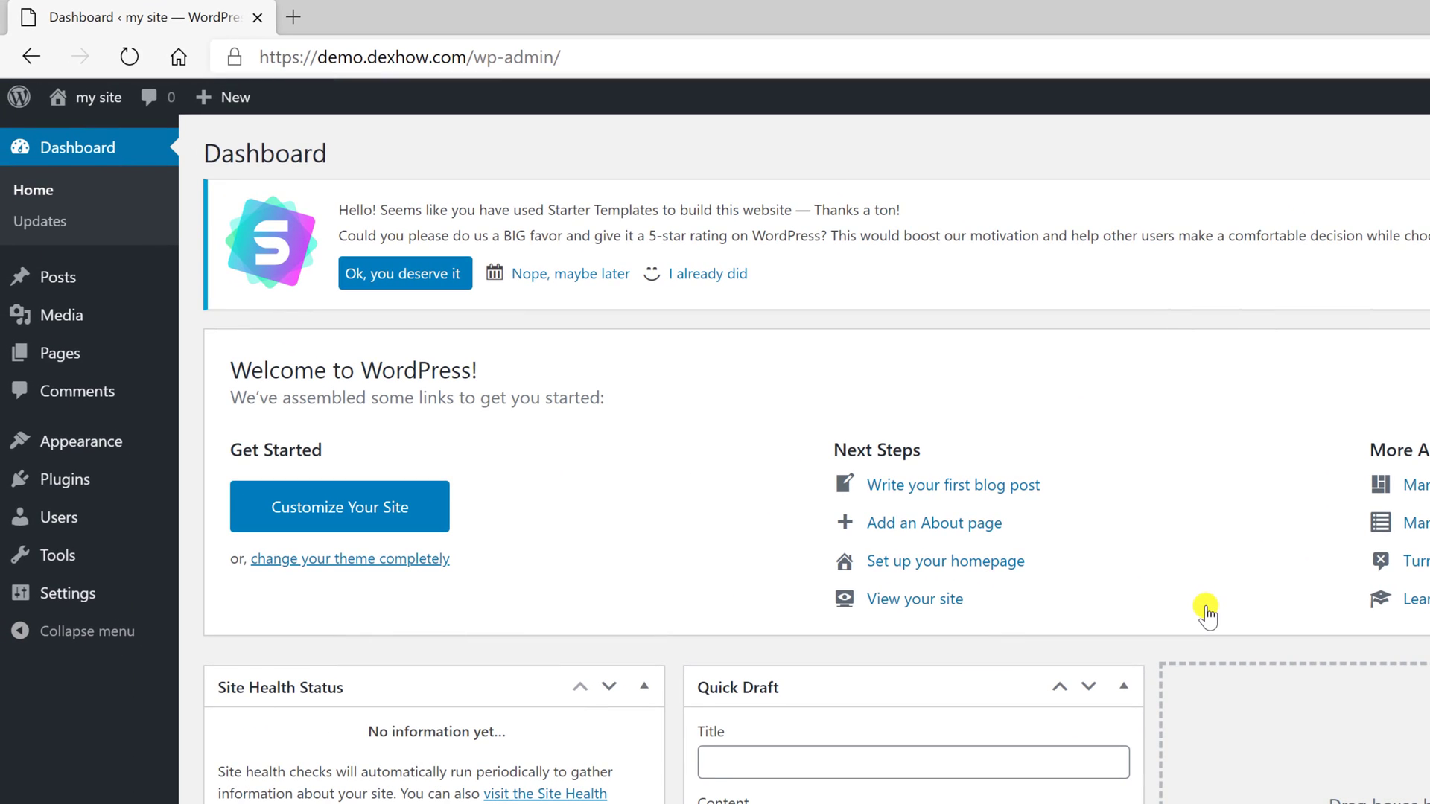
Search Add New plugins for 'woocommerce', then install and activate the WooCommerce plugin.
{"action": "mouse_move", "coordinate": [112, 485]}
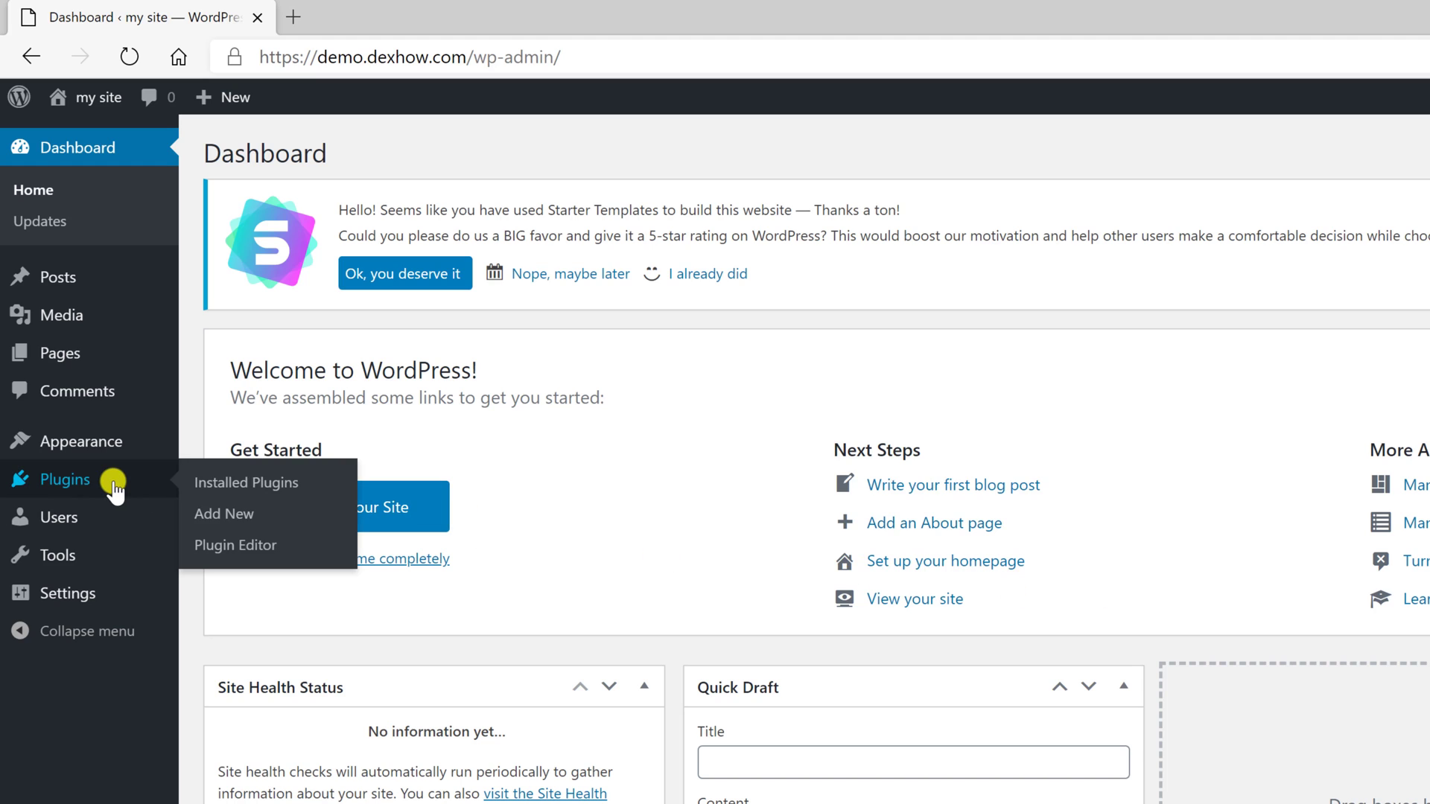
{"action": "left_click", "coordinate": [220, 515]}
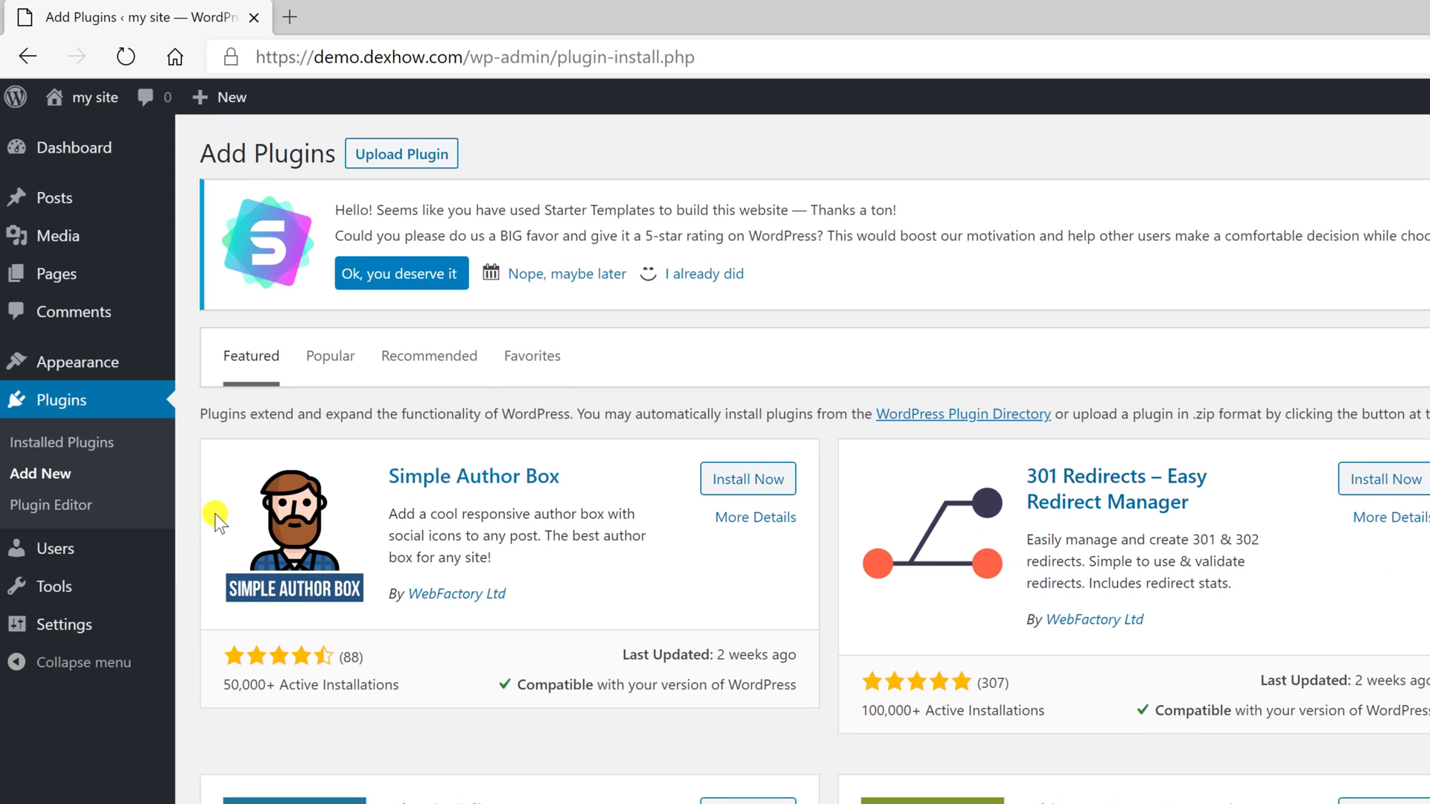
{"action": "left_click", "coordinate": [1109, 360]}
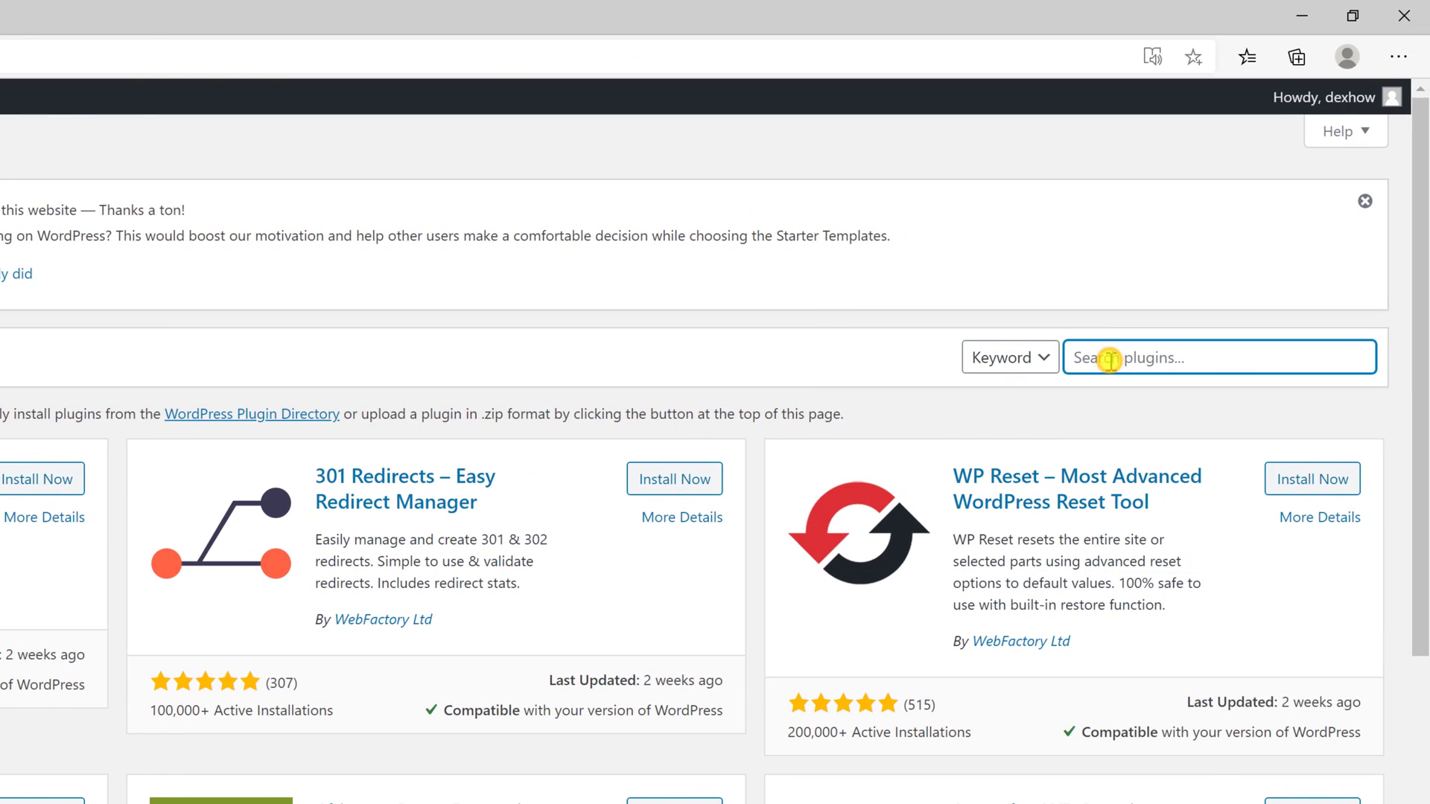
{"action": "type", "text": "woocommerce"}
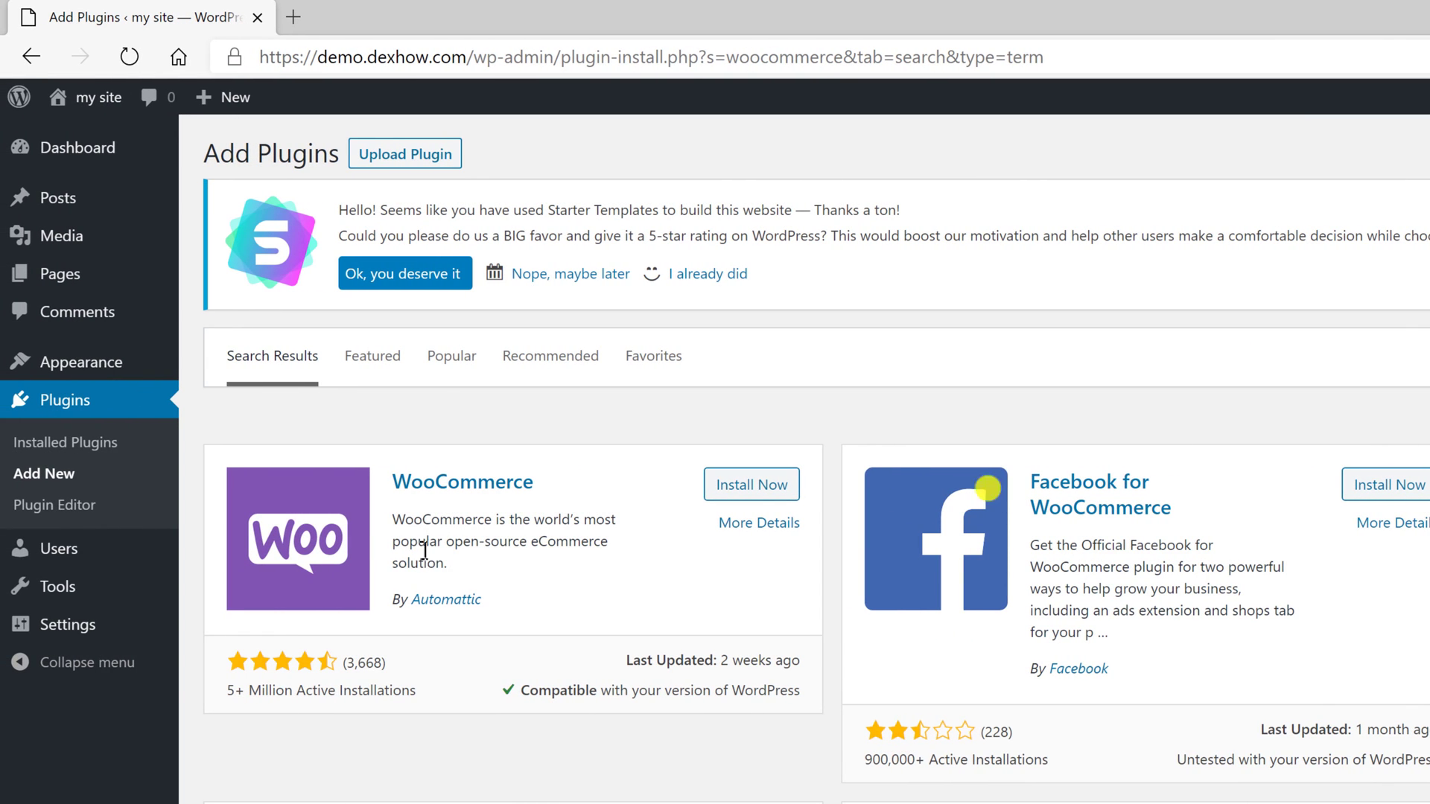
{"action": "left_click", "coordinate": [782, 494]}
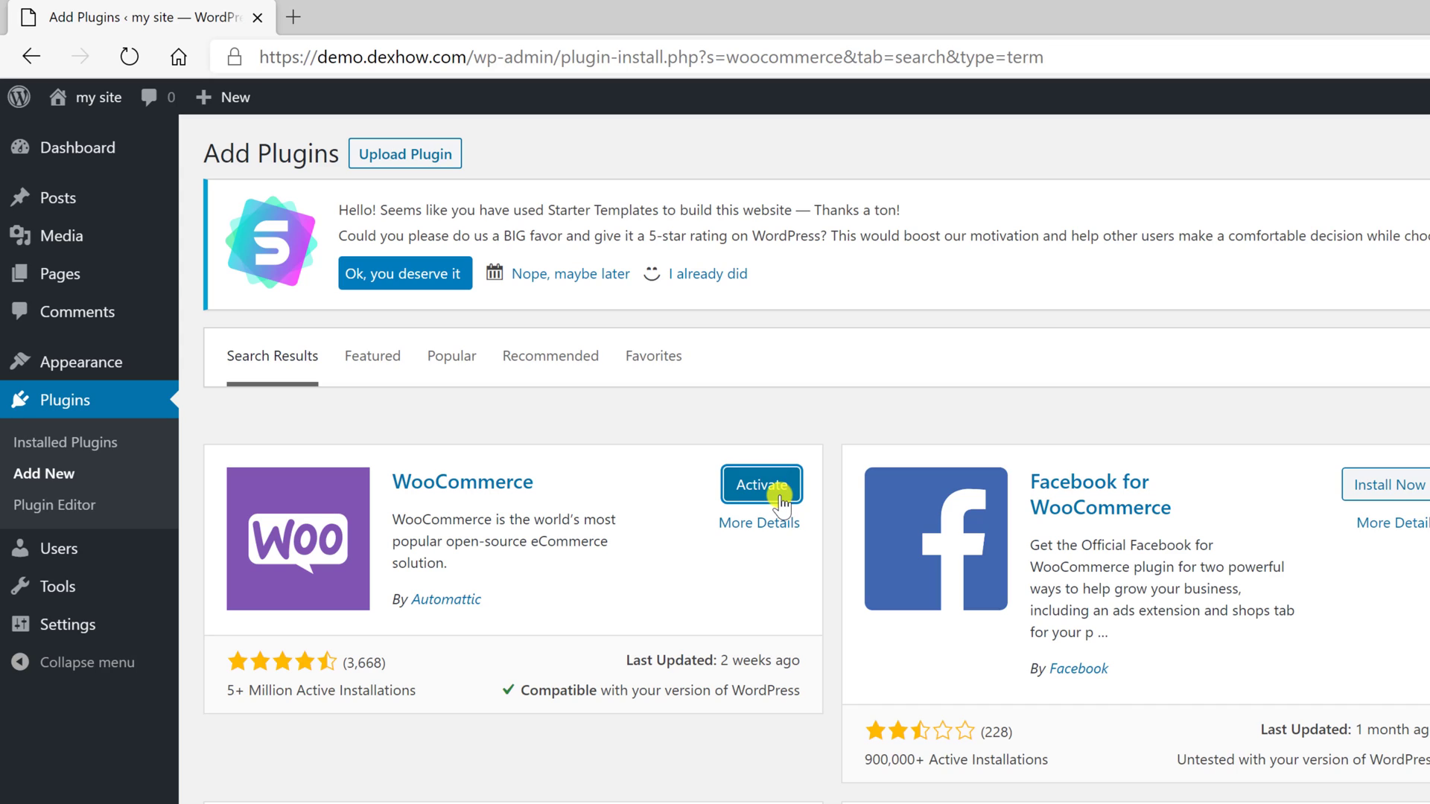
{"action": "left_click", "coordinate": [780, 497]}
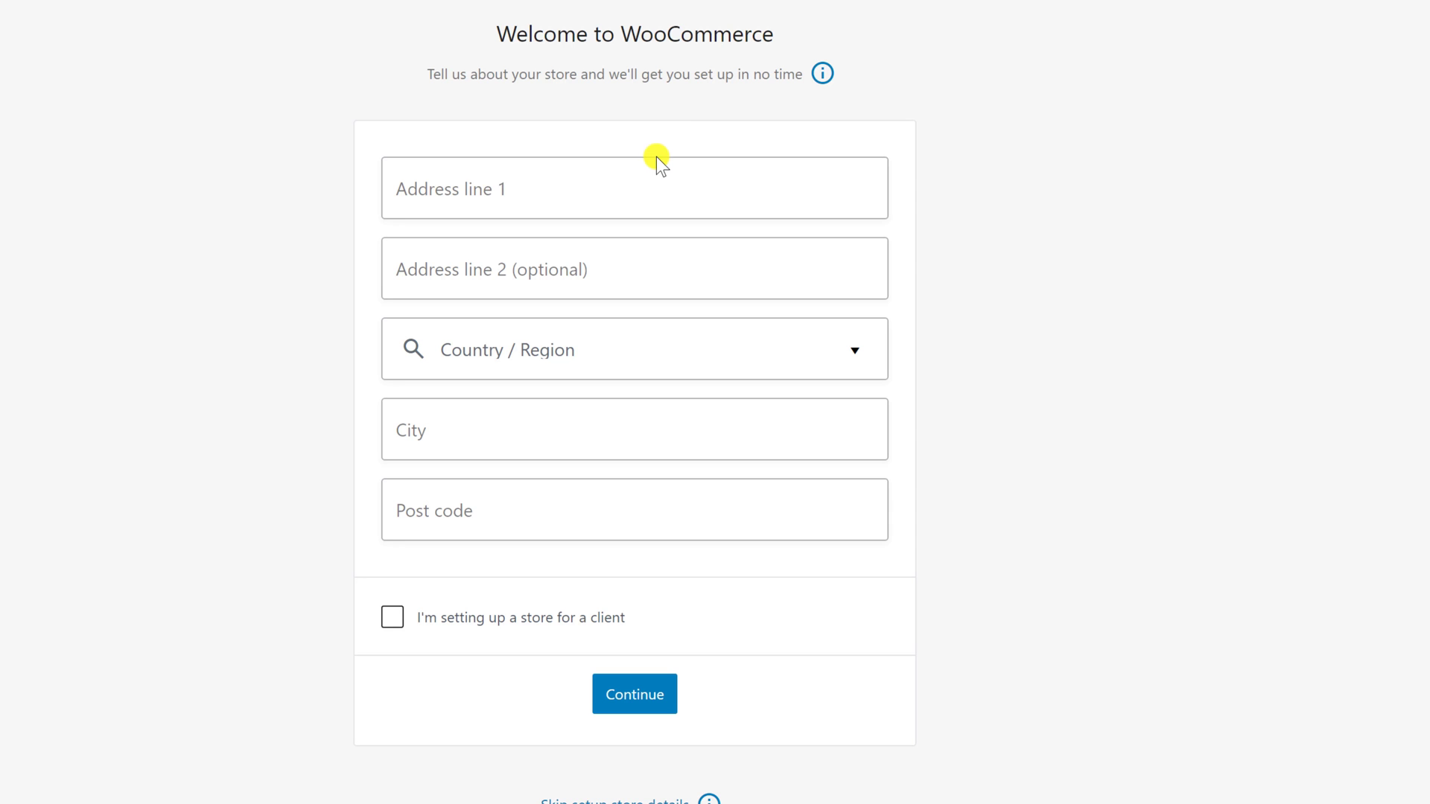
Enter 'Test street' as address line 1 and choose Romania — București as country/region.
{"action": "left_click", "coordinate": [500, 201]}
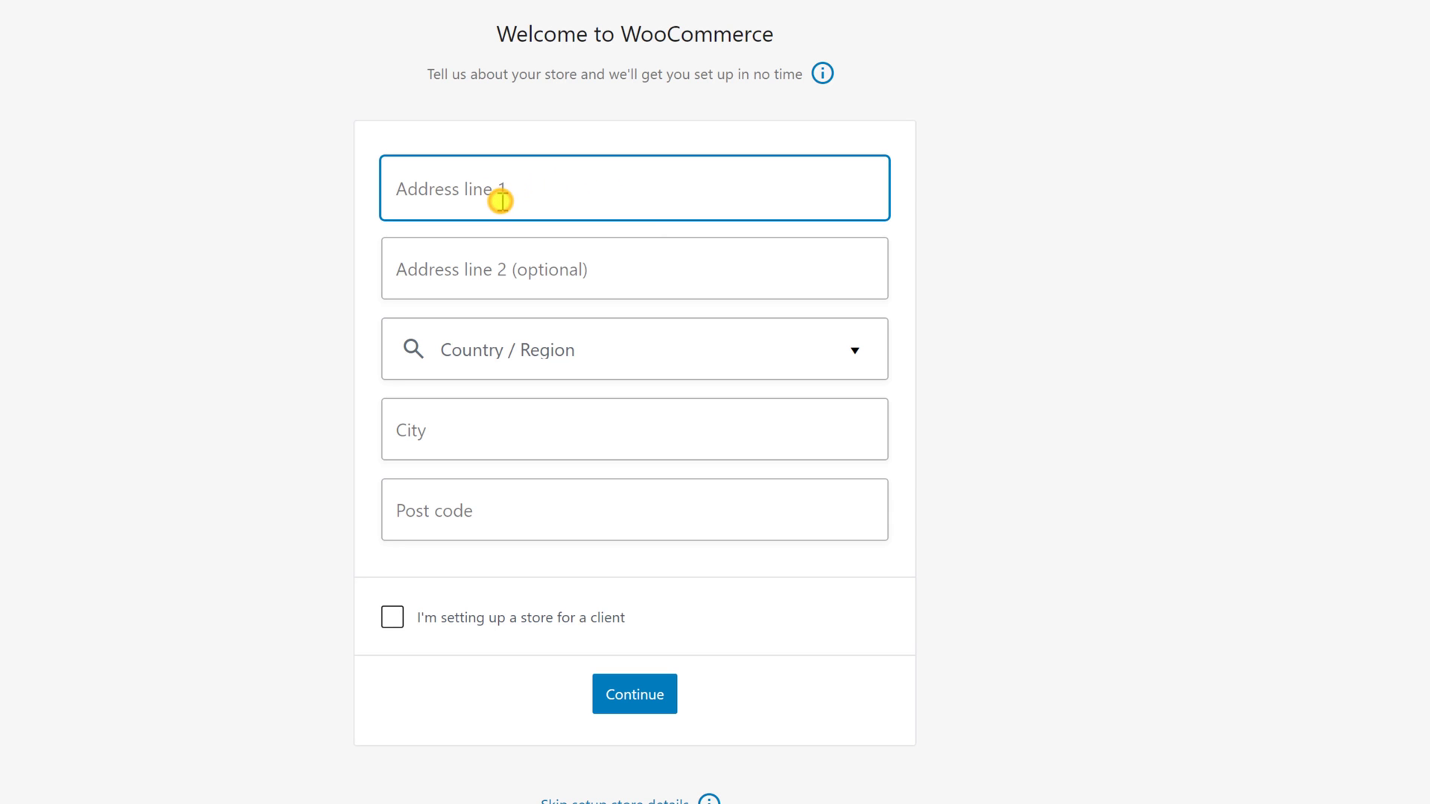
{"action": "type", "text": "Tes"}
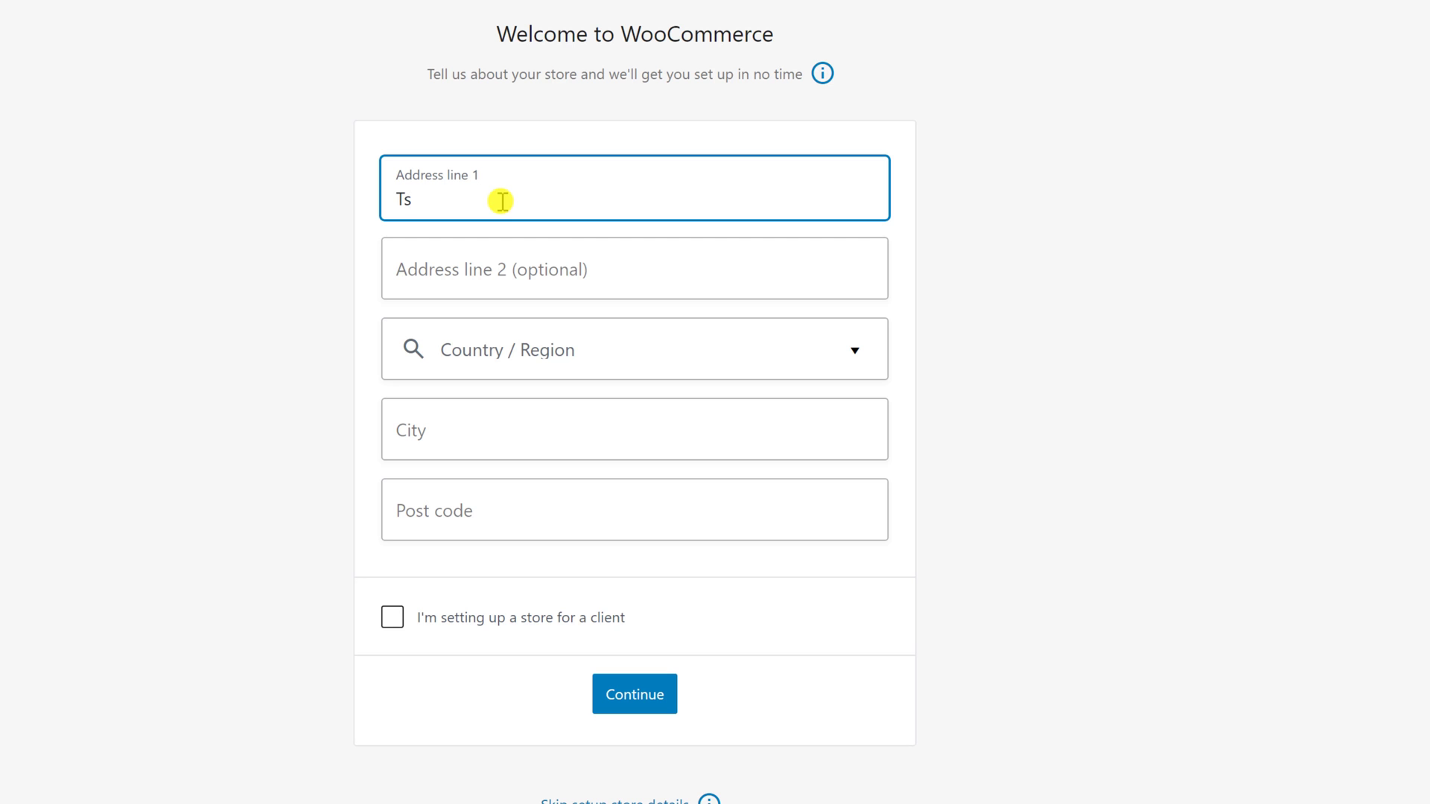
{"action": "type", "text": "t street"}
{"action": "left_click", "coordinate": [528, 356]}
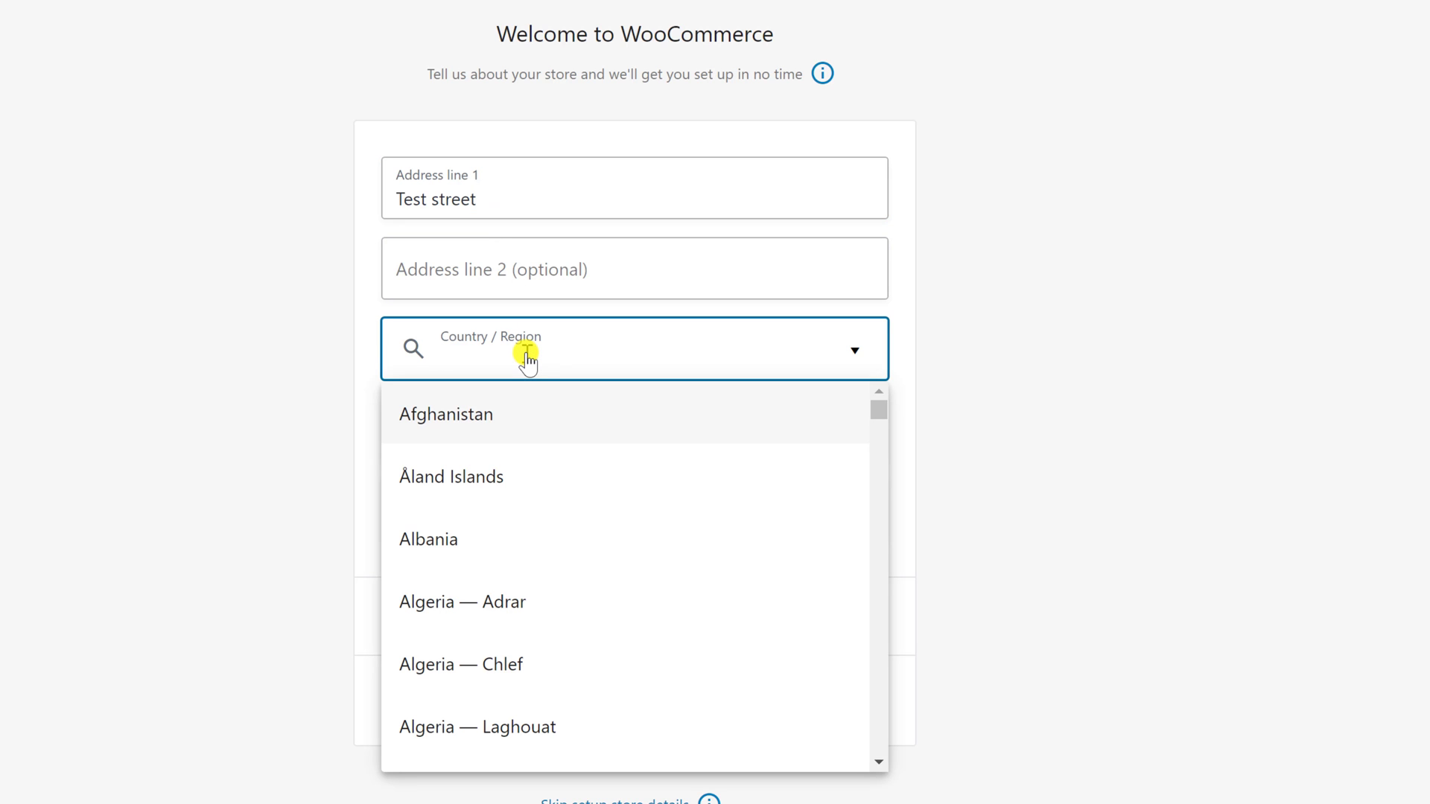
{"action": "type", "text": "roma"}
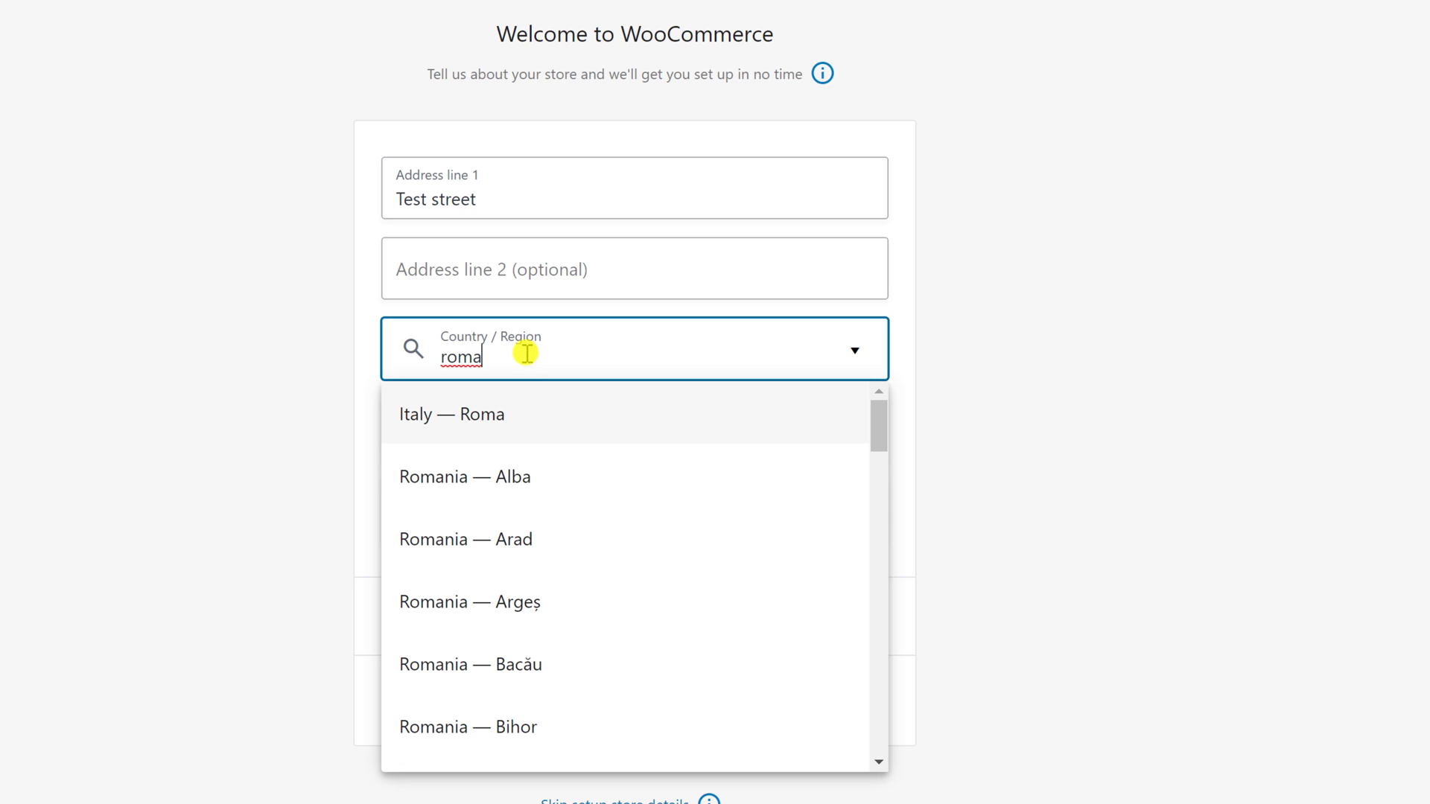
{"action": "scroll", "coordinate": [581, 625], "scroll_direction": "down", "scroll_amount": 5}
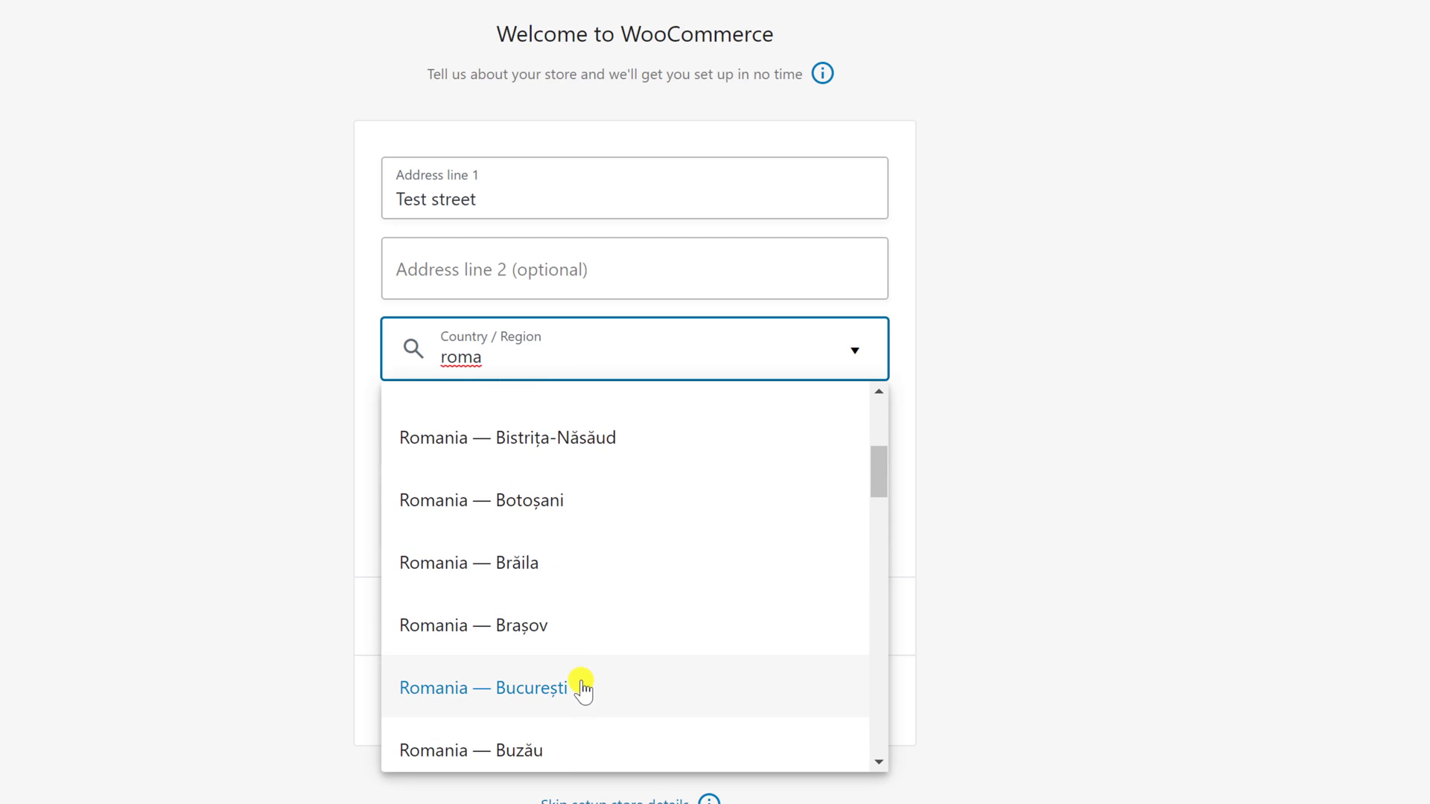
{"action": "left_click", "coordinate": [578, 683]}
Enter city Bucuresti and post code 45741, submit the details, and decline usage tracking.
{"action": "left_click", "coordinate": [505, 443]}
{"action": "type", "text": "Bucuresti"}
{"action": "key", "text": "Tab"}
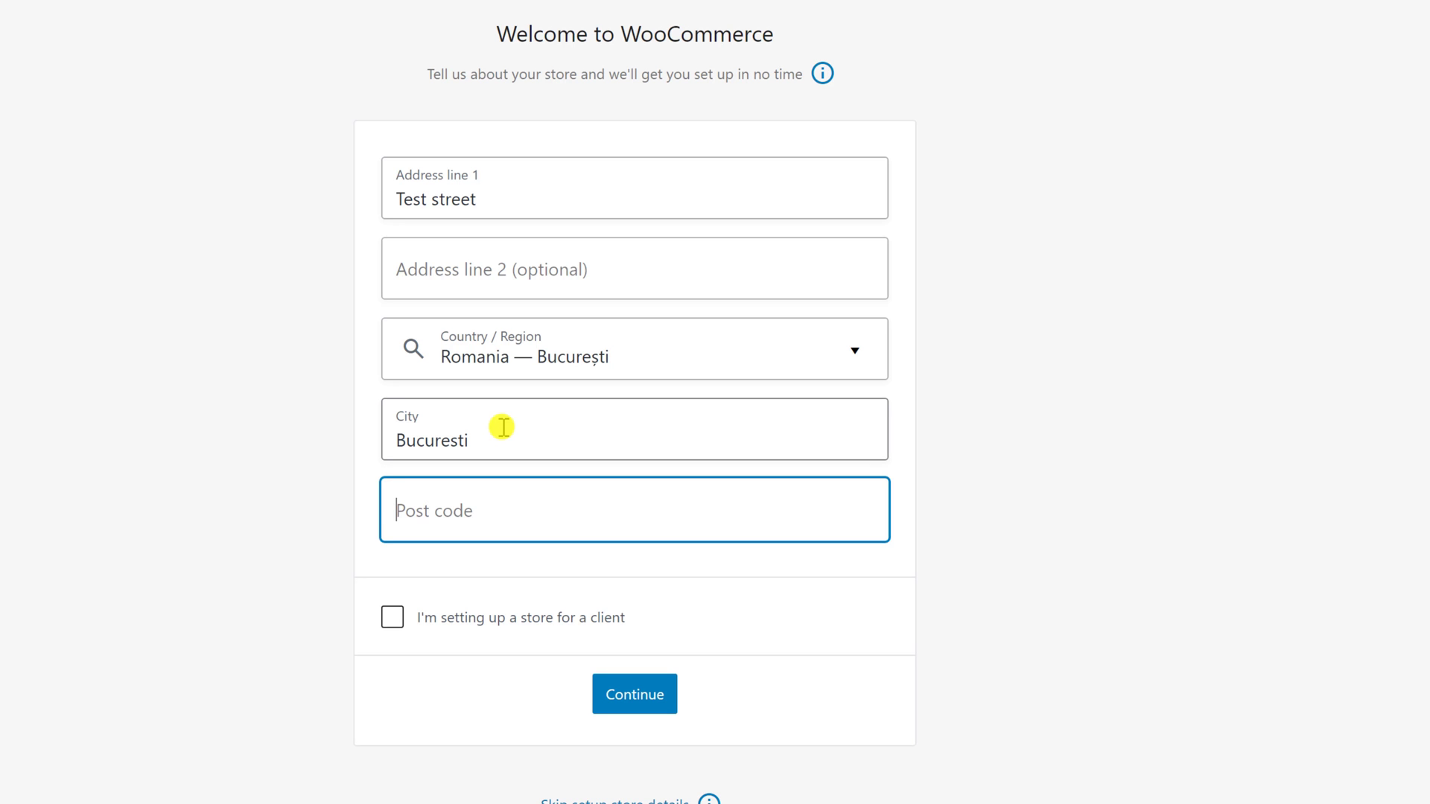
{"action": "type", "text": "45741"}
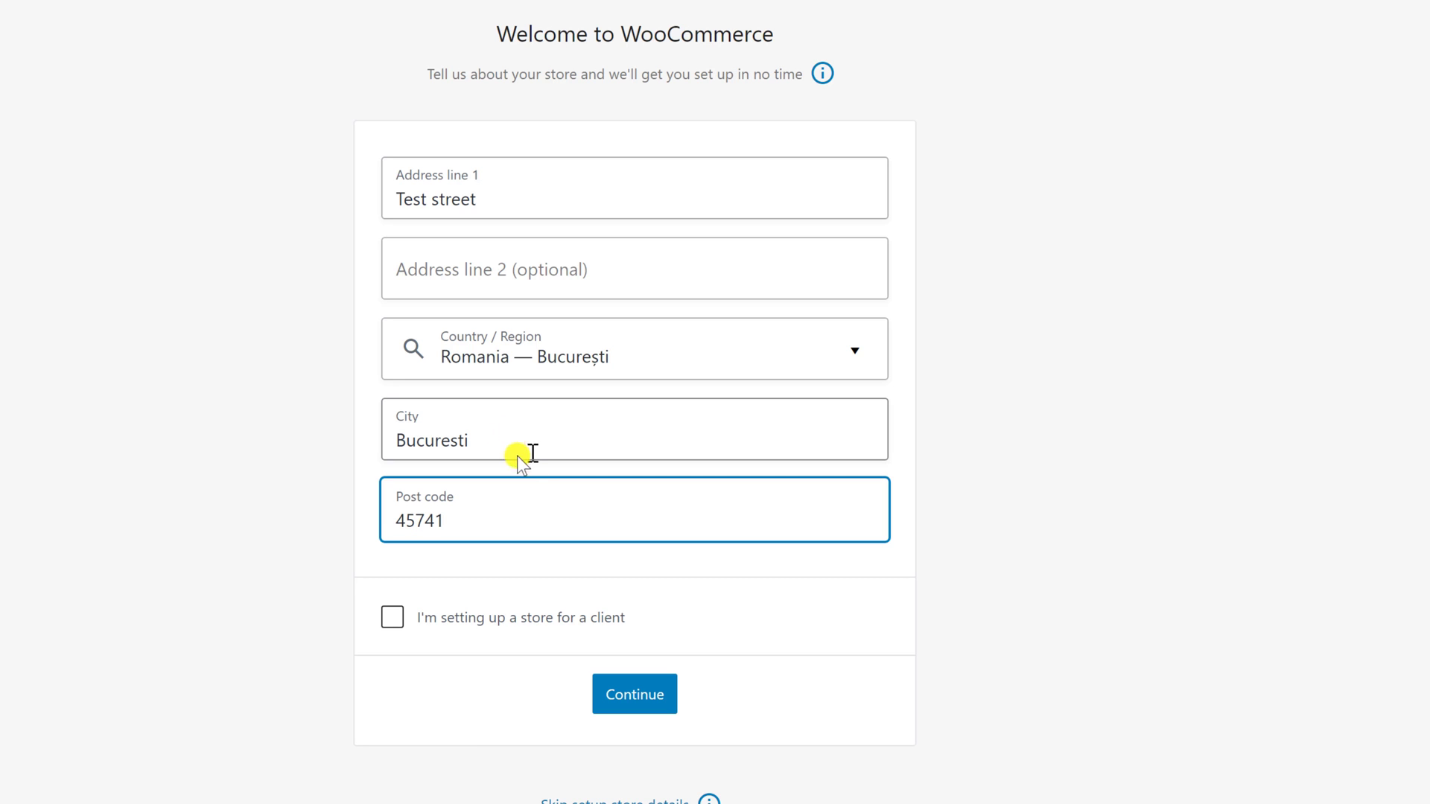
{"action": "left_click", "coordinate": [645, 694]}
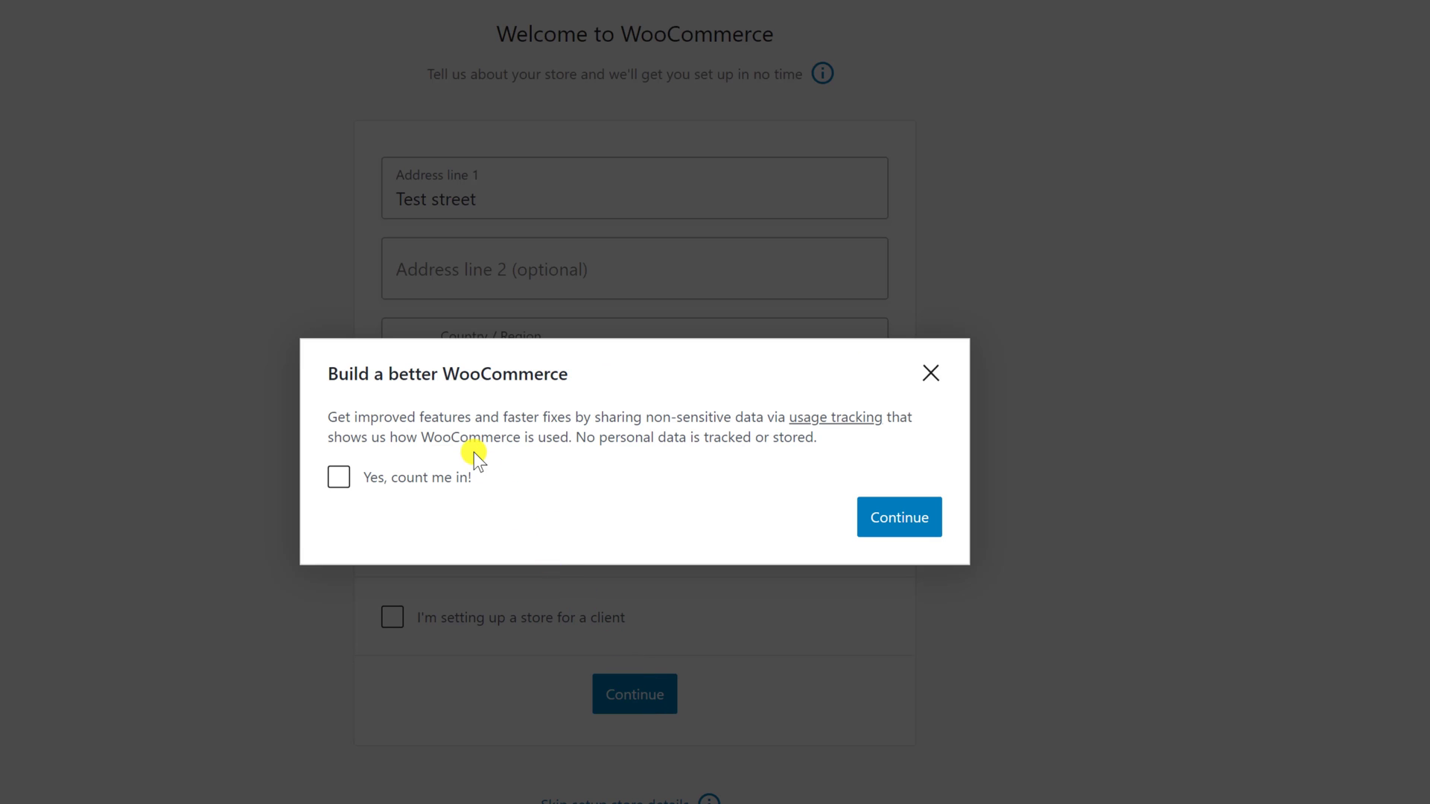
{"action": "left_click", "coordinate": [913, 522]}
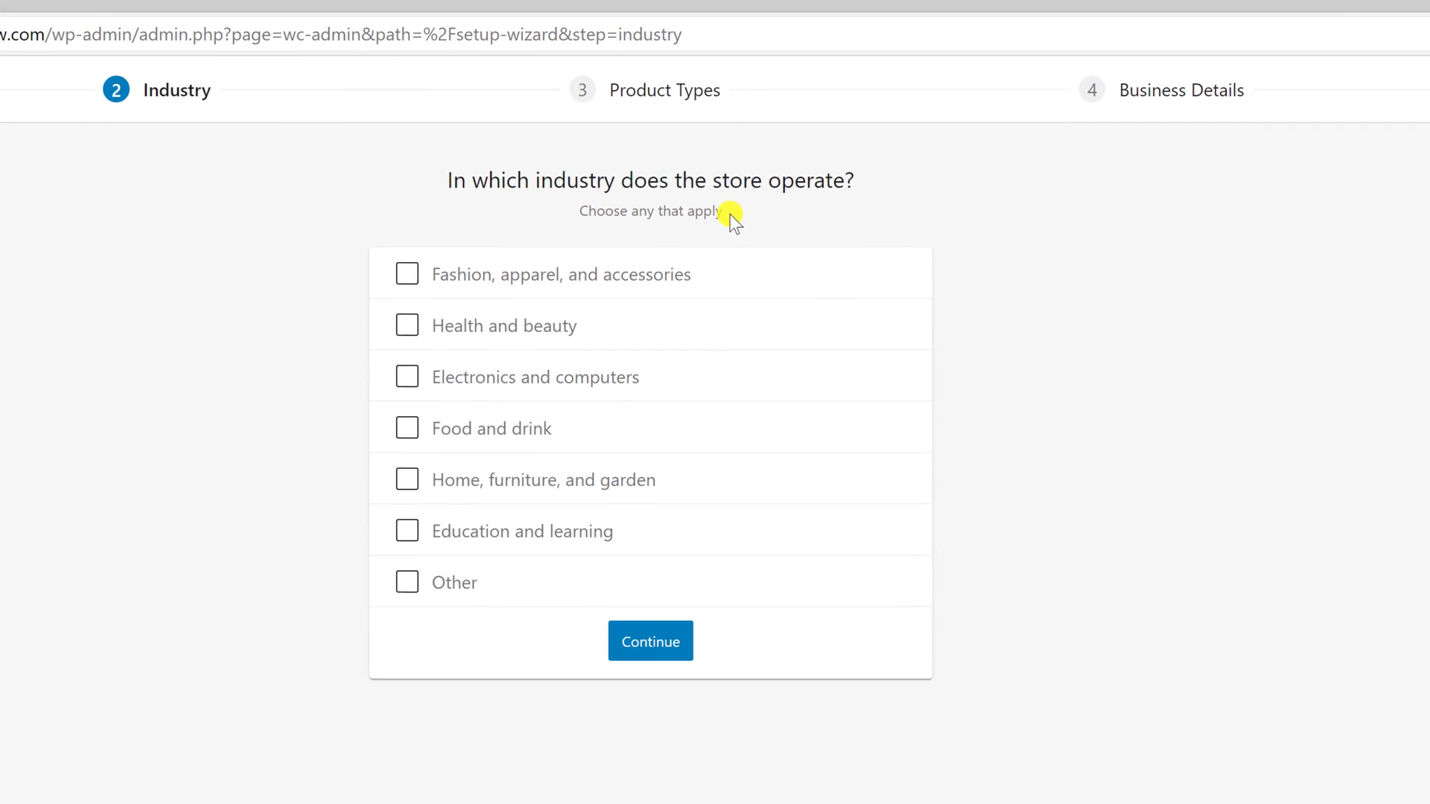
Pick Electronics and computers as the industry, then add Downloads alongside Physical products.
{"action": "left_click", "coordinate": [410, 380]}
{"action": "left_click", "coordinate": [670, 654]}
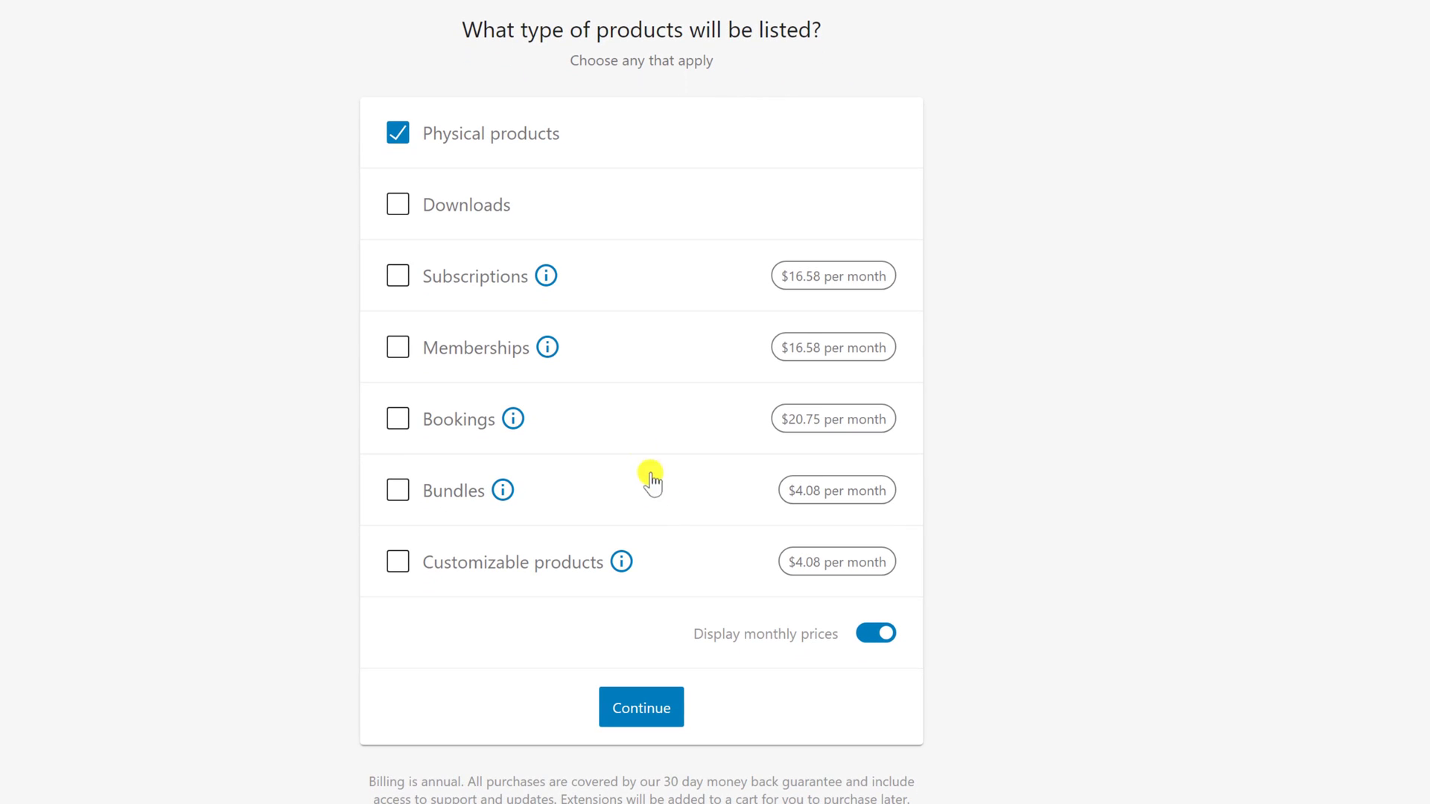
{"action": "left_click", "coordinate": [397, 210]}
Answer 1 - 10 planned products and No for selling on other channels.
{"action": "left_click", "coordinate": [665, 704]}
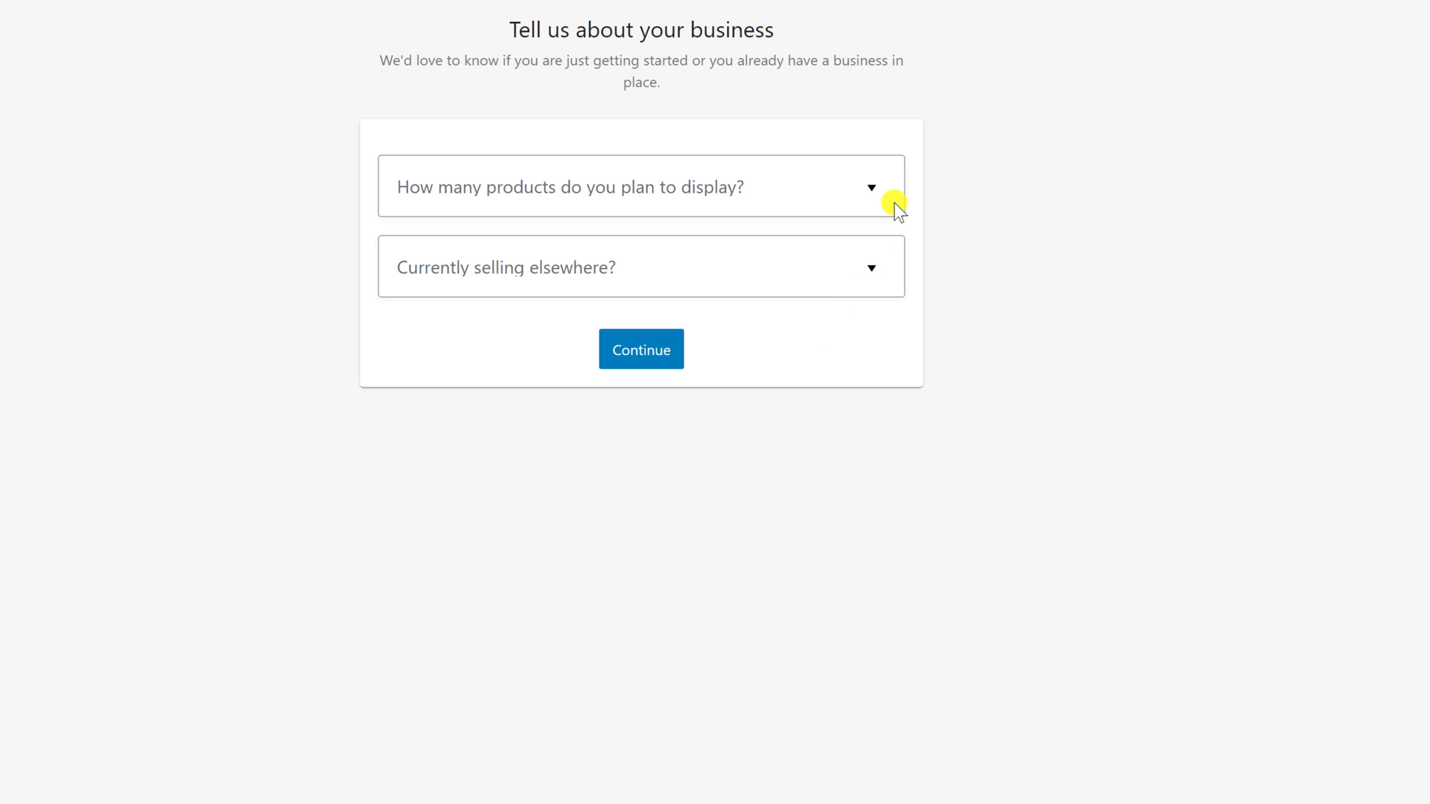
{"action": "left_click", "coordinate": [866, 189]}
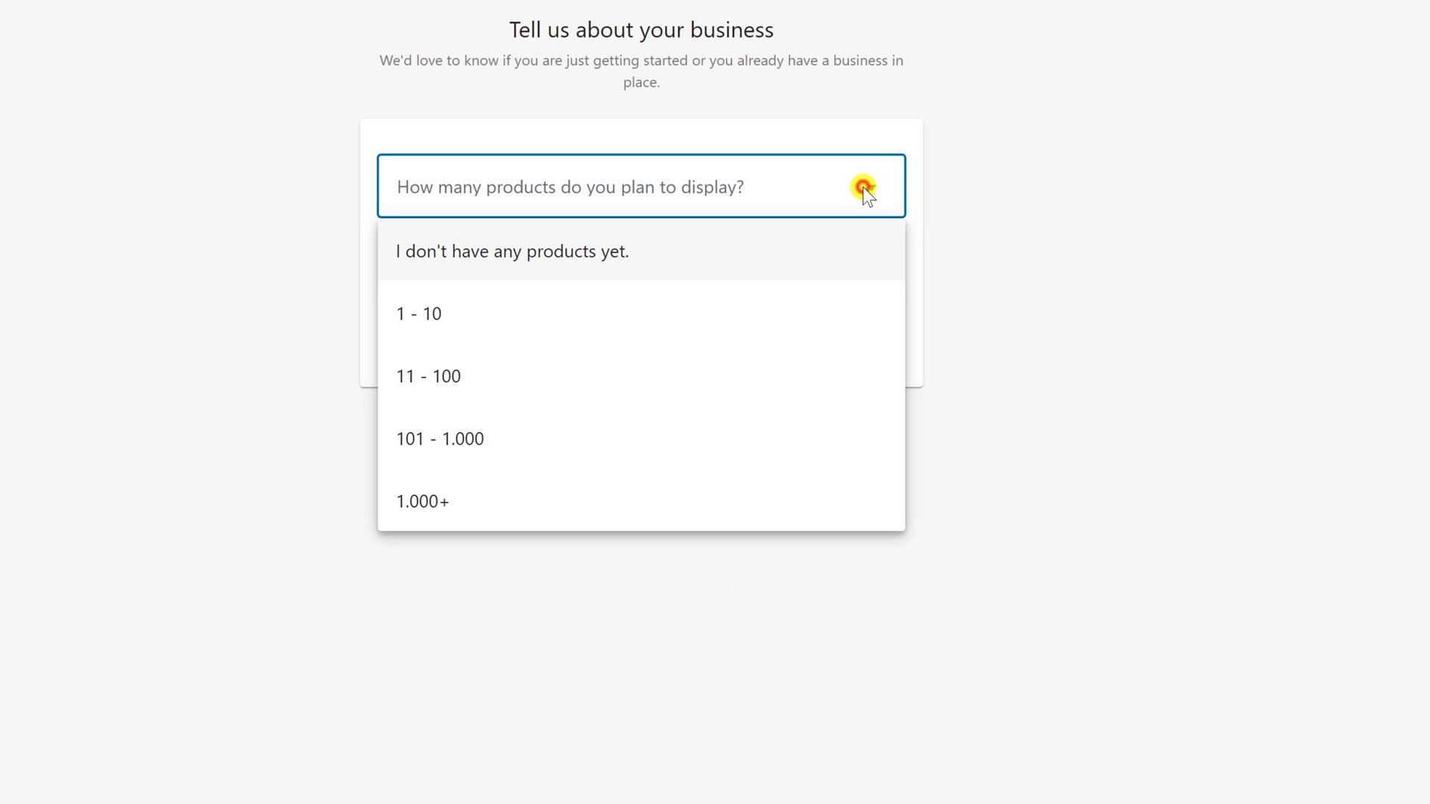
{"action": "key", "text": "Down"}
{"action": "key", "text": "Down"}
{"action": "key", "text": "Down"}
{"action": "key", "text": "Down"}
{"action": "key", "text": "Down"}
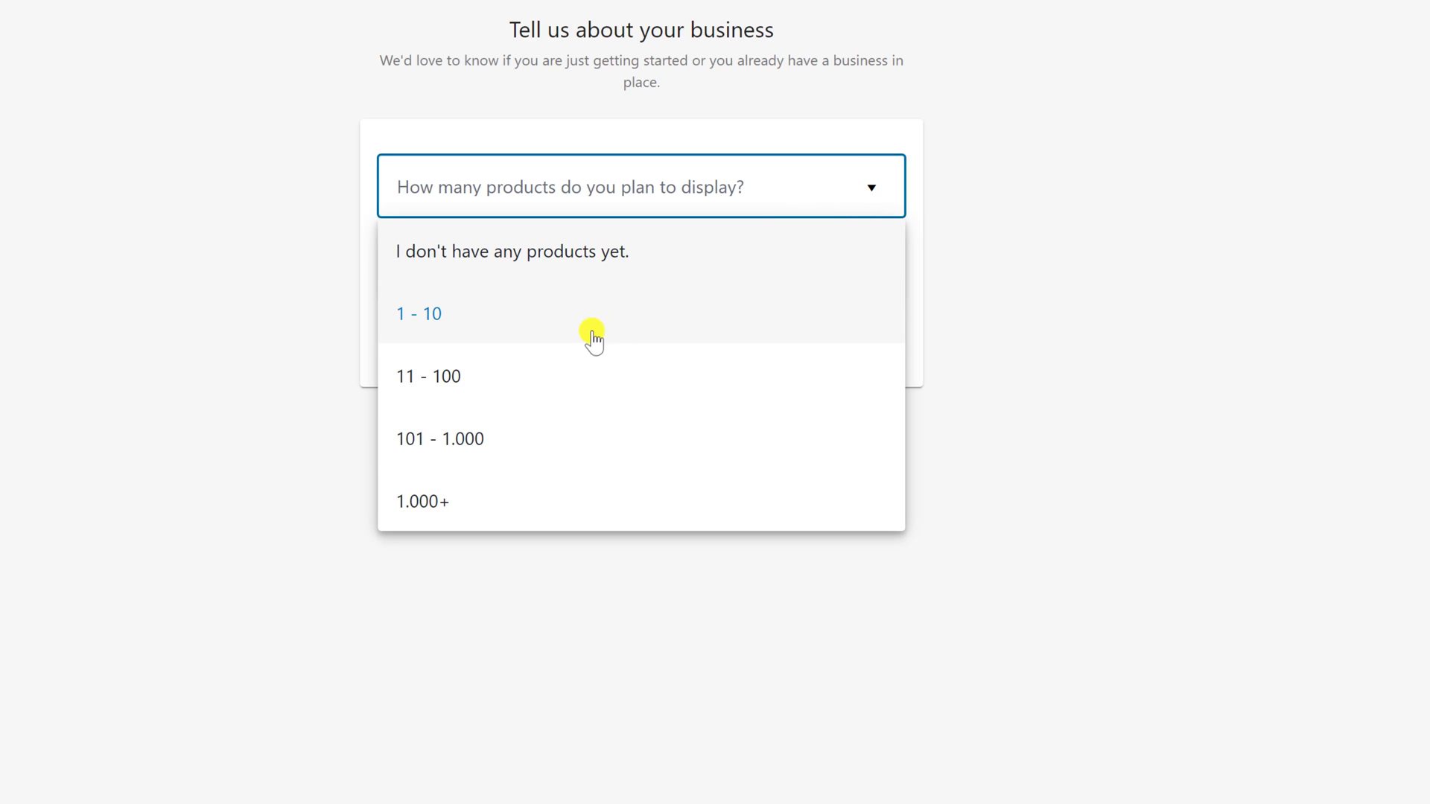
{"action": "left_click", "coordinate": [588, 339]}
{"action": "left_click", "coordinate": [609, 279]}
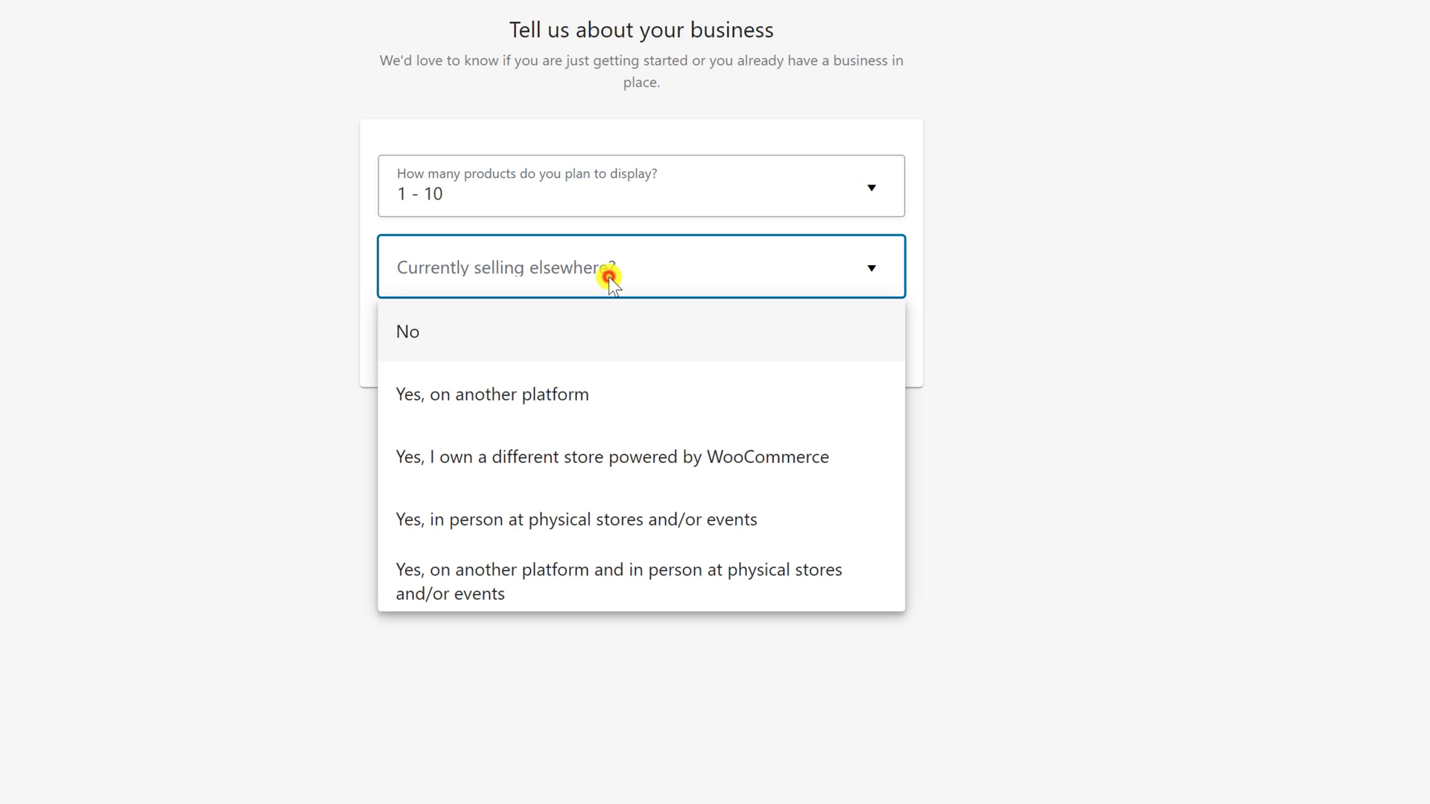
{"action": "left_click", "coordinate": [425, 329]}
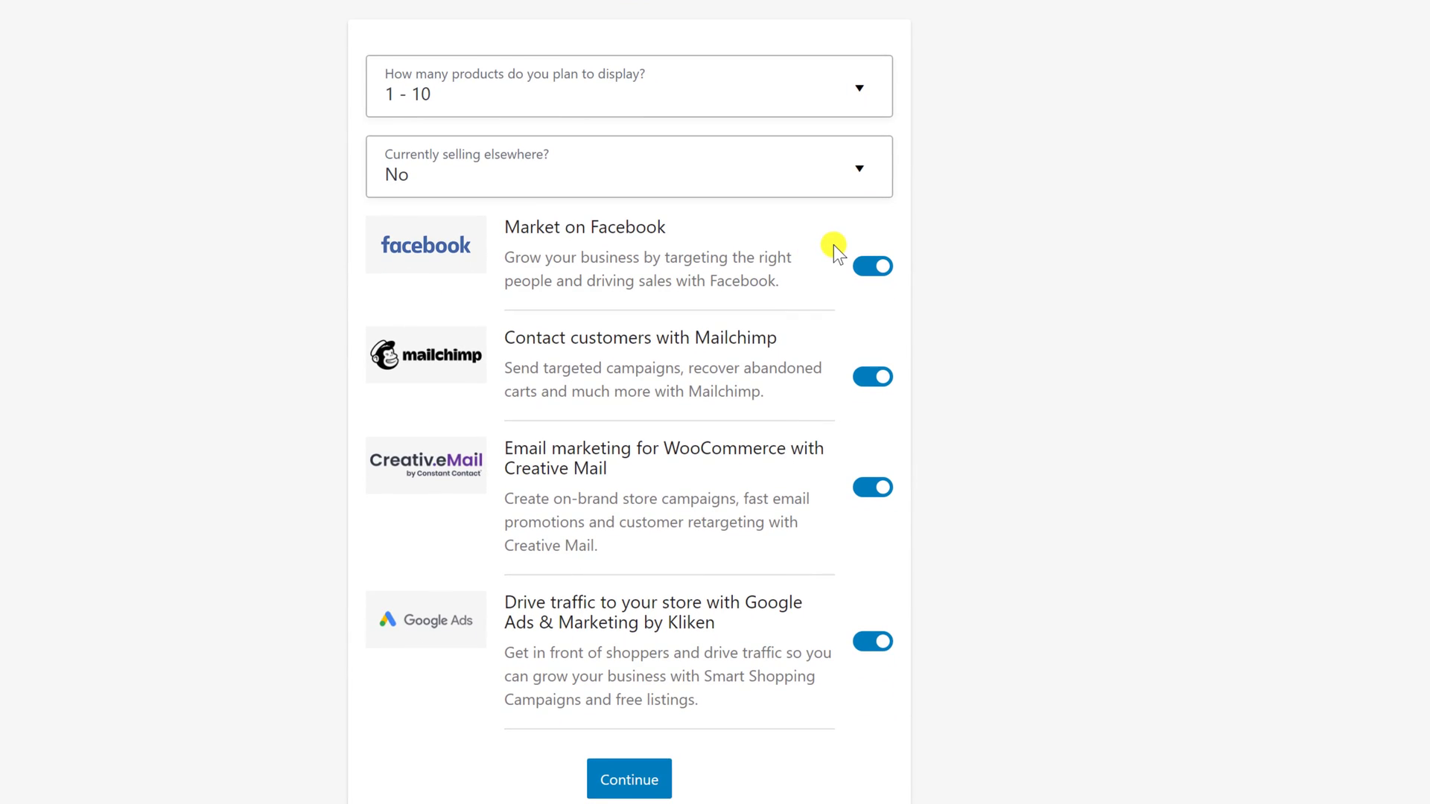
Switch off the Facebook, Mailchimp, Creative Mail and Google Ads add-ons and continue.
{"action": "left_click", "coordinate": [868, 270]}
{"action": "left_click", "coordinate": [877, 377]}
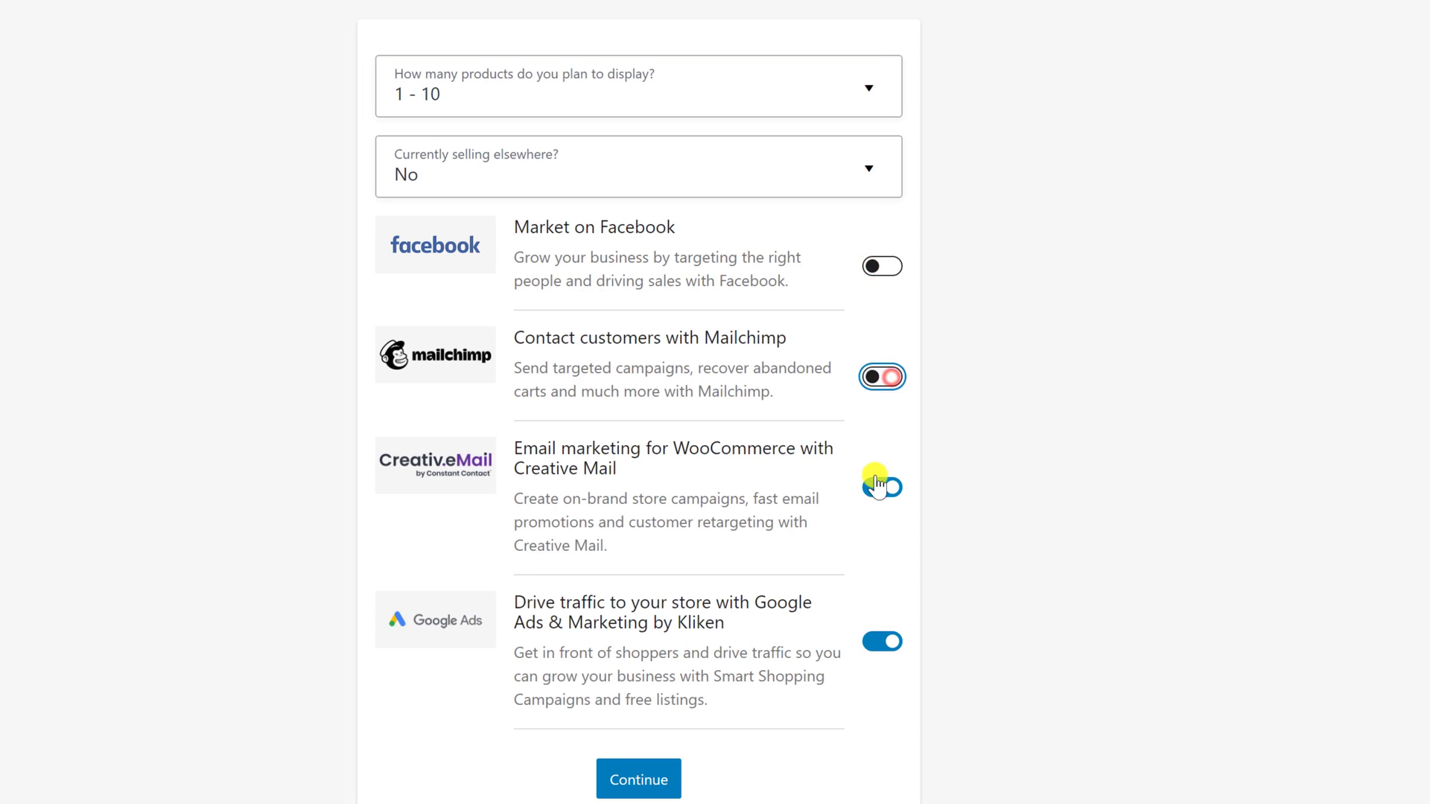
{"action": "left_click", "coordinate": [868, 484]}
{"action": "left_click", "coordinate": [888, 645]}
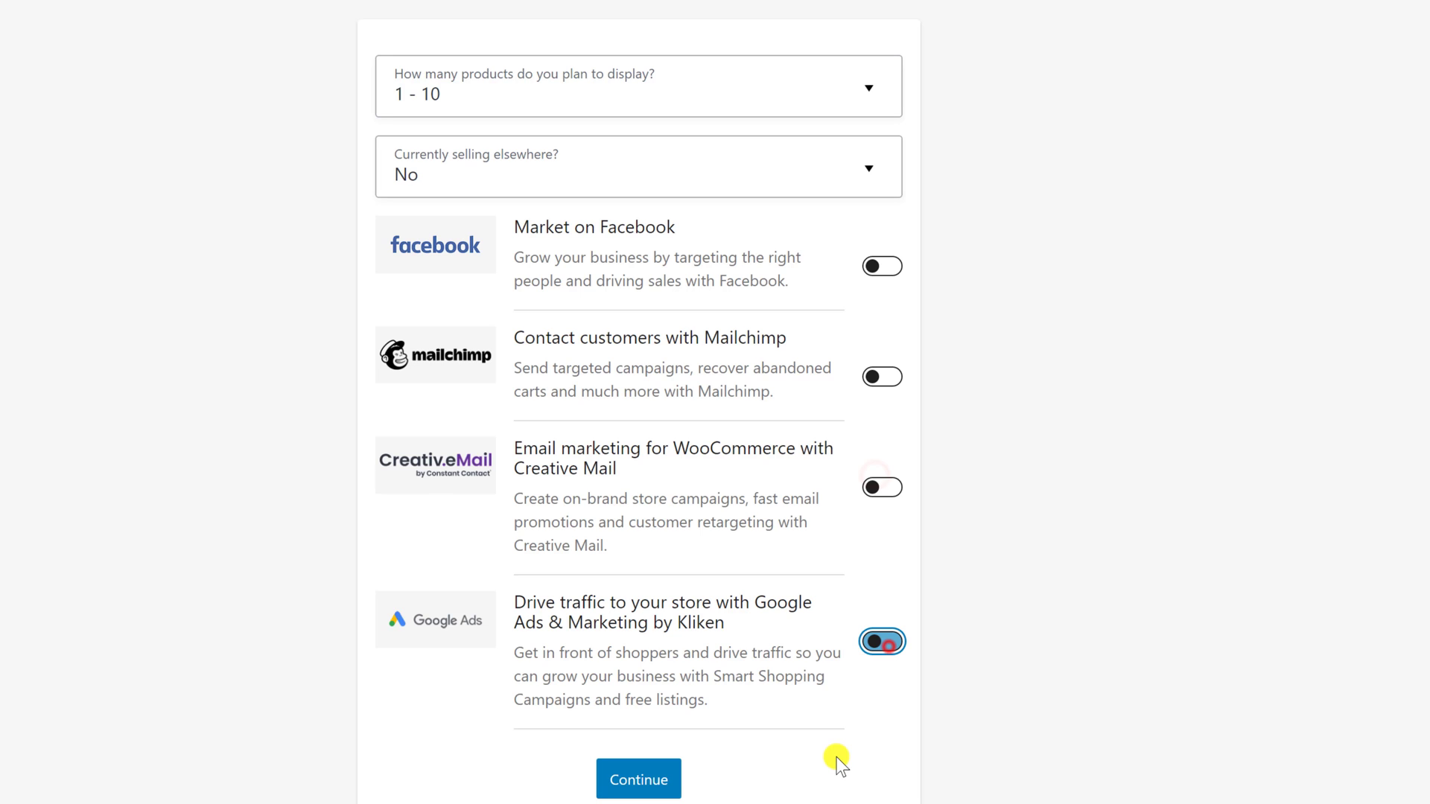
{"action": "left_click", "coordinate": [649, 779]}
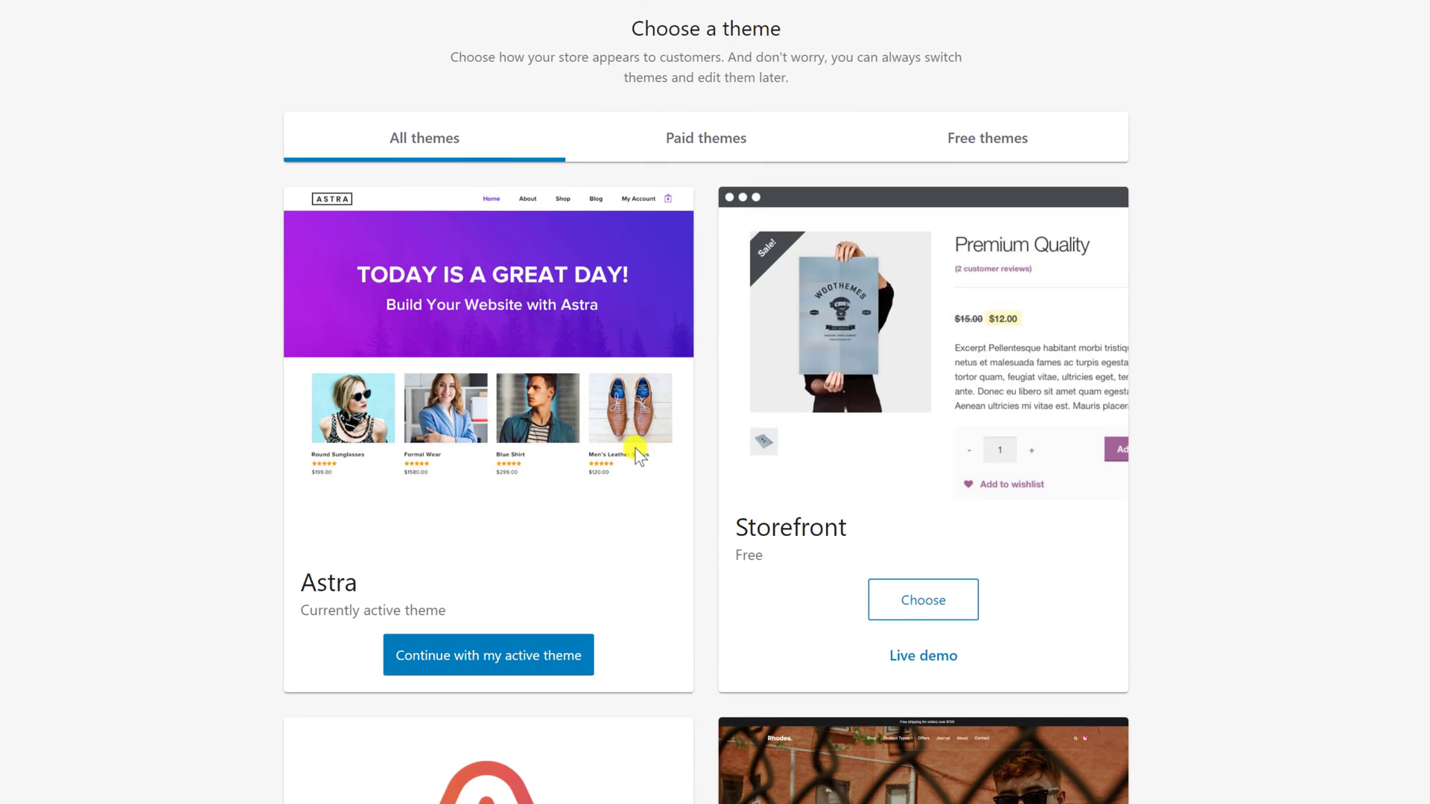
Filter to Free themes and choose the Deli theme to install and activate it.
{"action": "scroll", "coordinate": [642, 537], "scroll_direction": "down", "scroll_amount": 6}
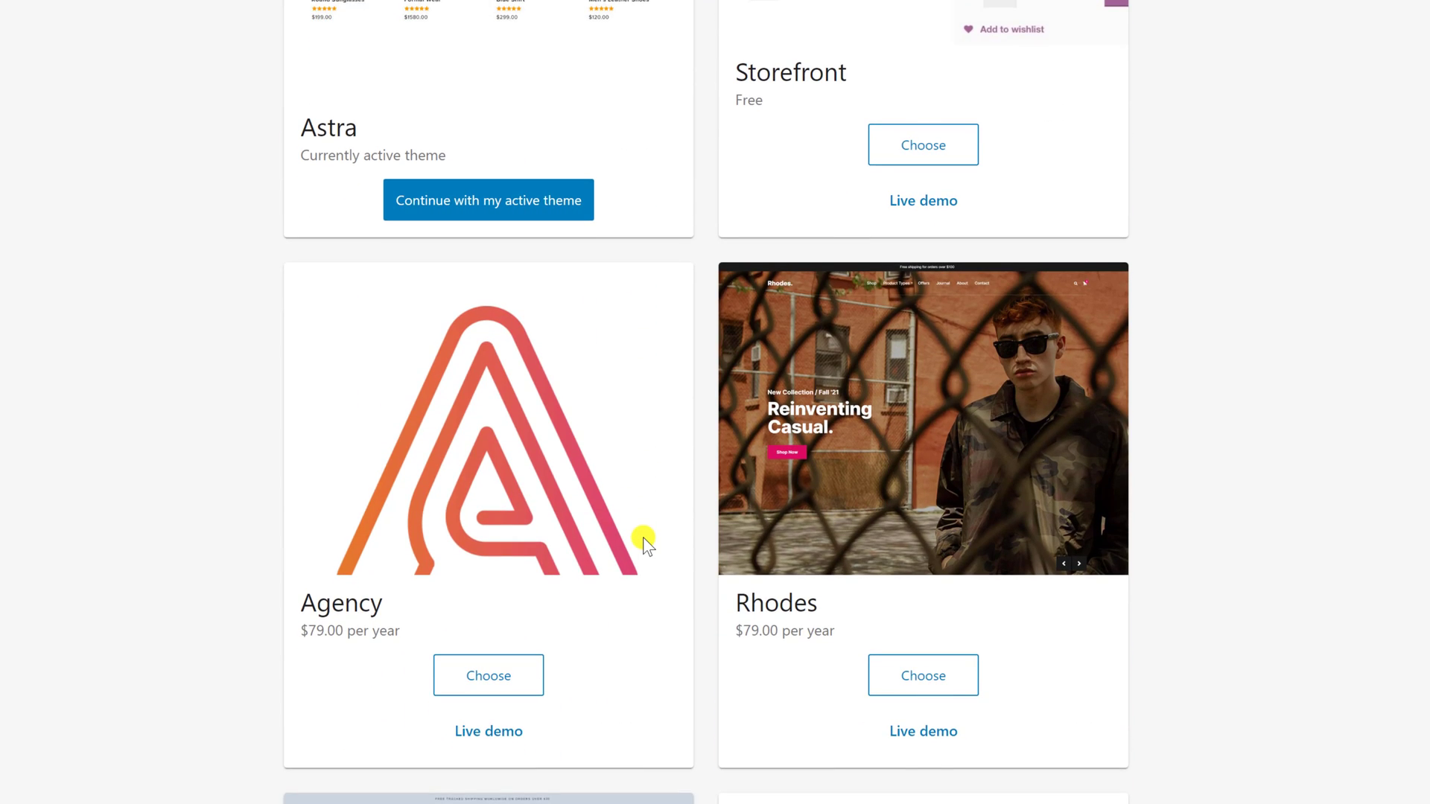
{"action": "scroll", "coordinate": [642, 538], "scroll_direction": "up", "scroll_amount": 2}
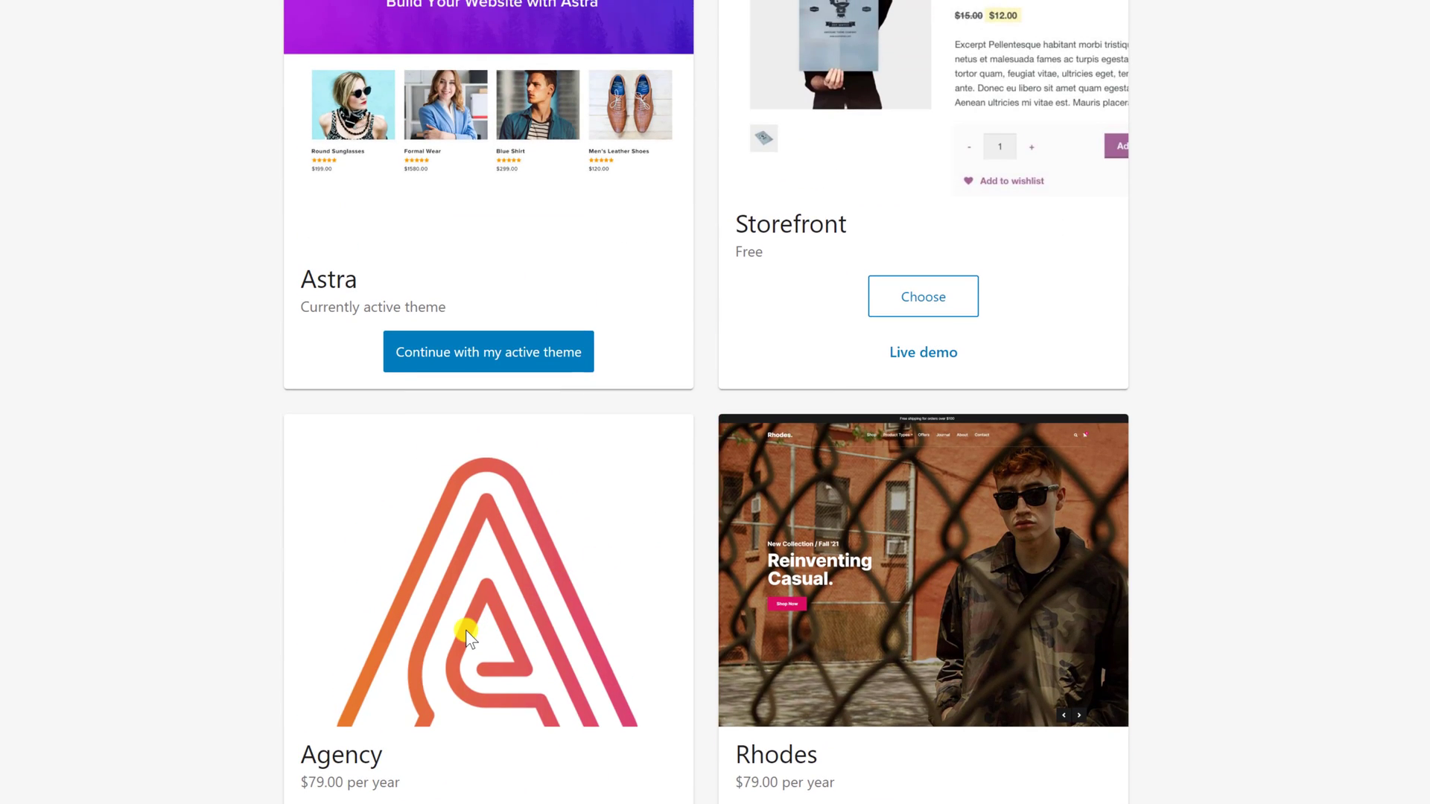
{"action": "scroll", "coordinate": [466, 634], "scroll_direction": "down", "scroll_amount": 8}
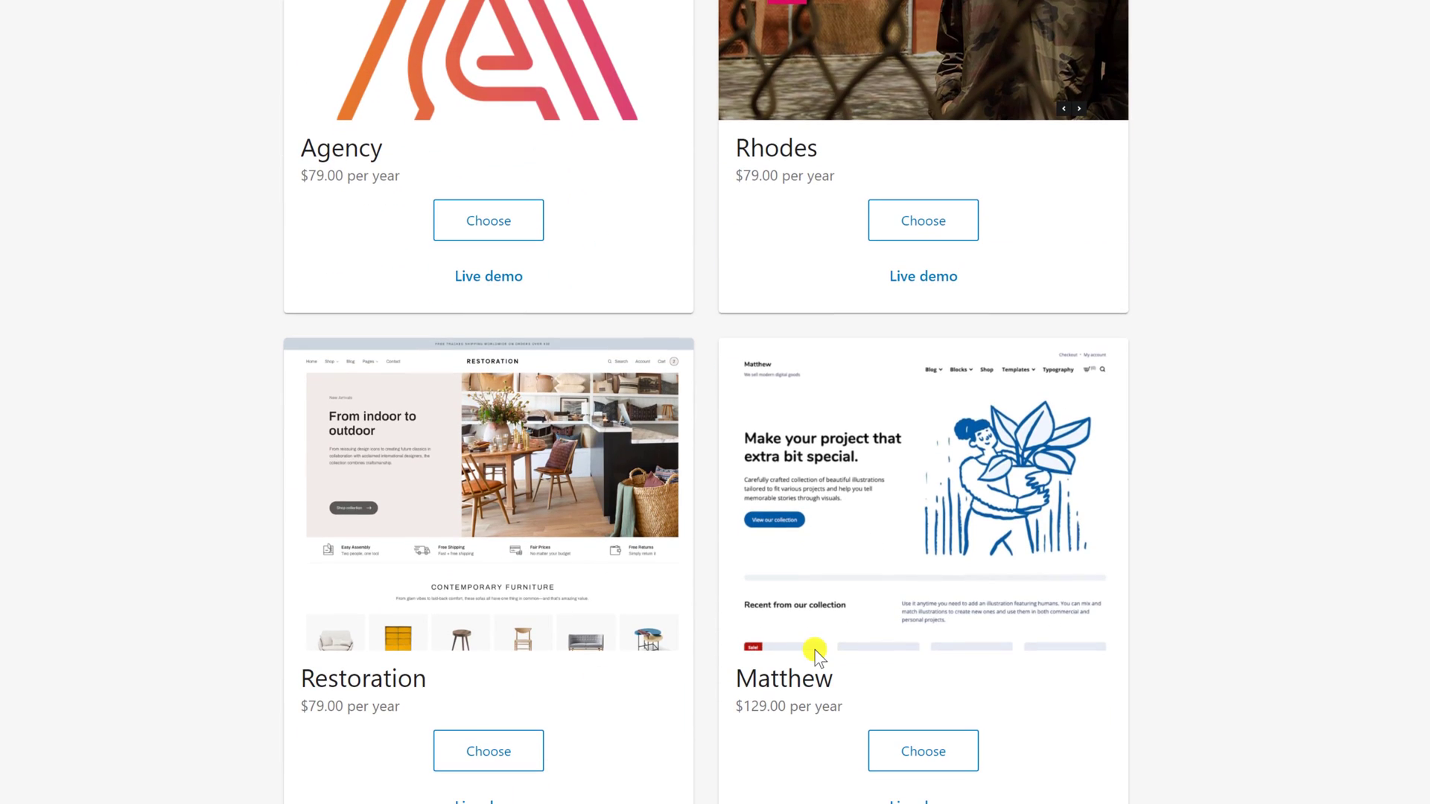
{"action": "scroll", "coordinate": [815, 651], "scroll_direction": "down", "scroll_amount": 8}
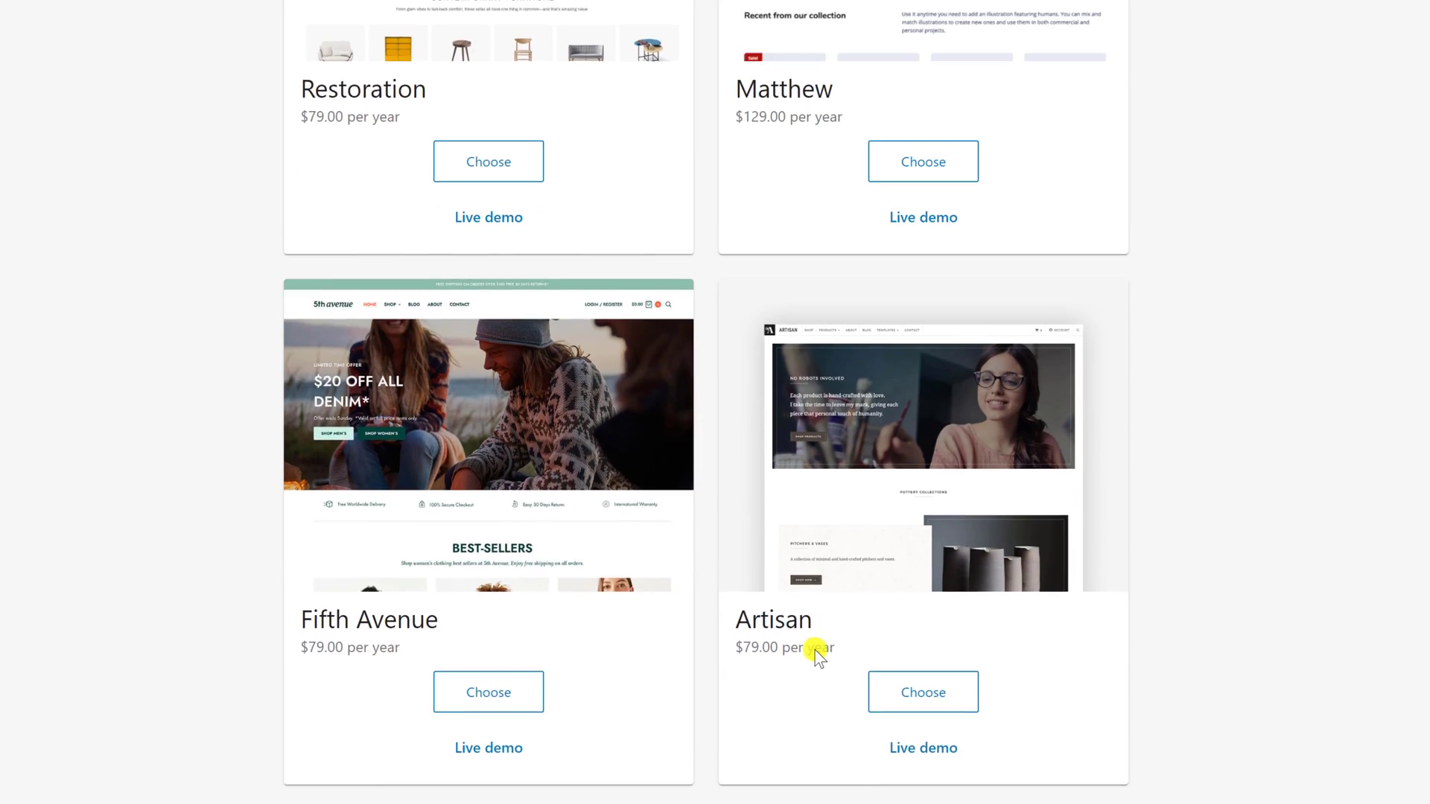
{"action": "scroll", "coordinate": [815, 653], "scroll_direction": "up", "scroll_amount": 15}
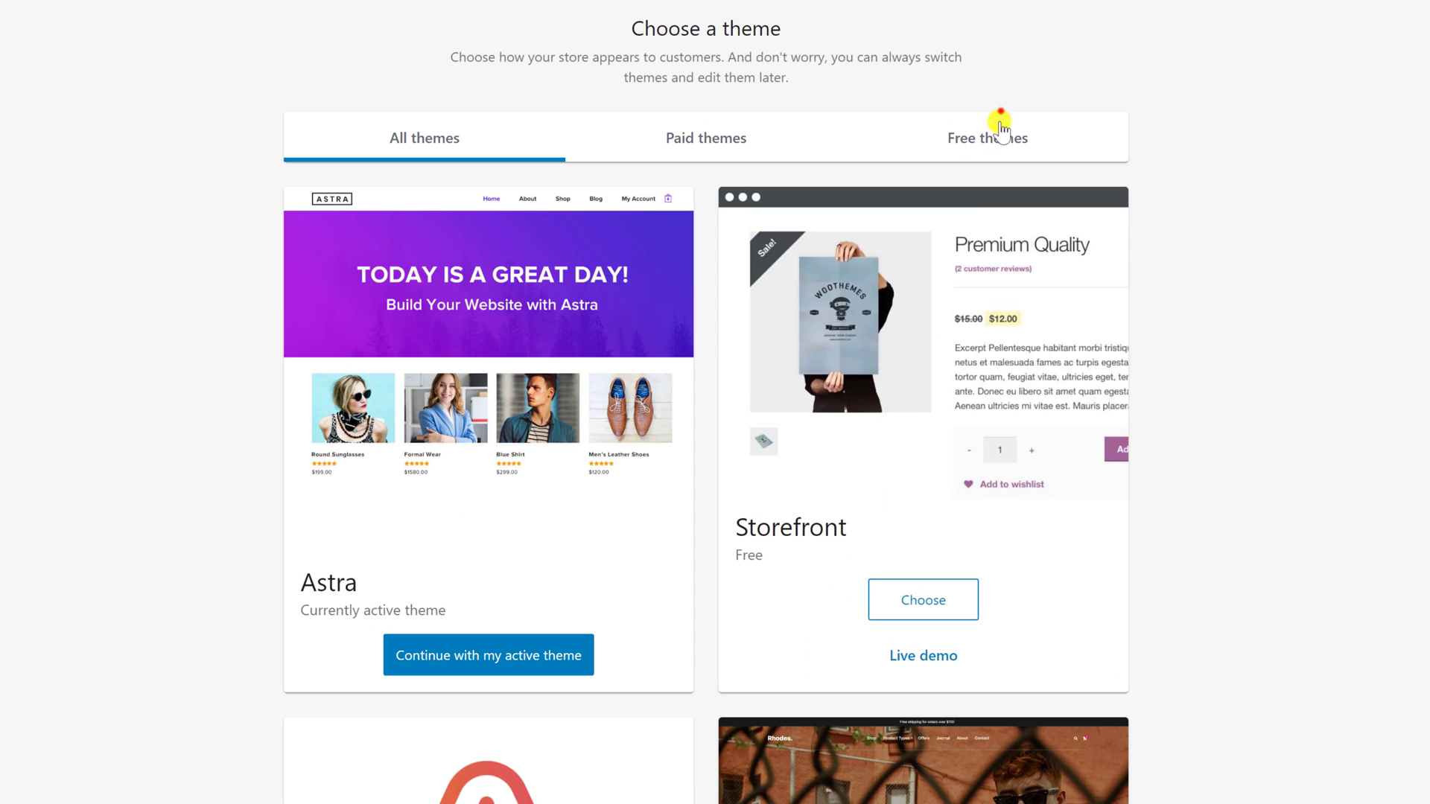
{"action": "left_click", "coordinate": [1001, 136]}
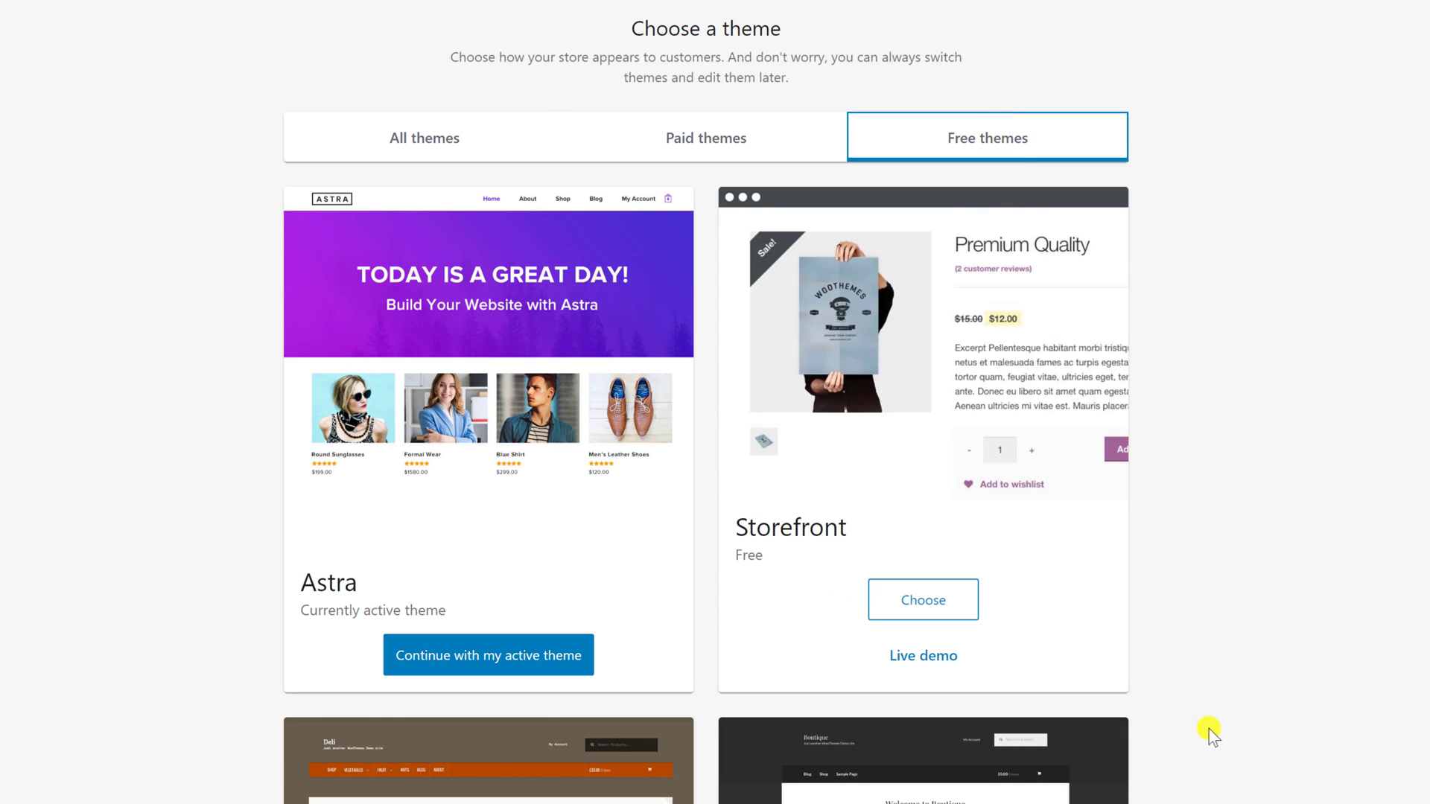
{"action": "scroll", "coordinate": [1213, 740], "scroll_direction": "down", "scroll_amount": 4}
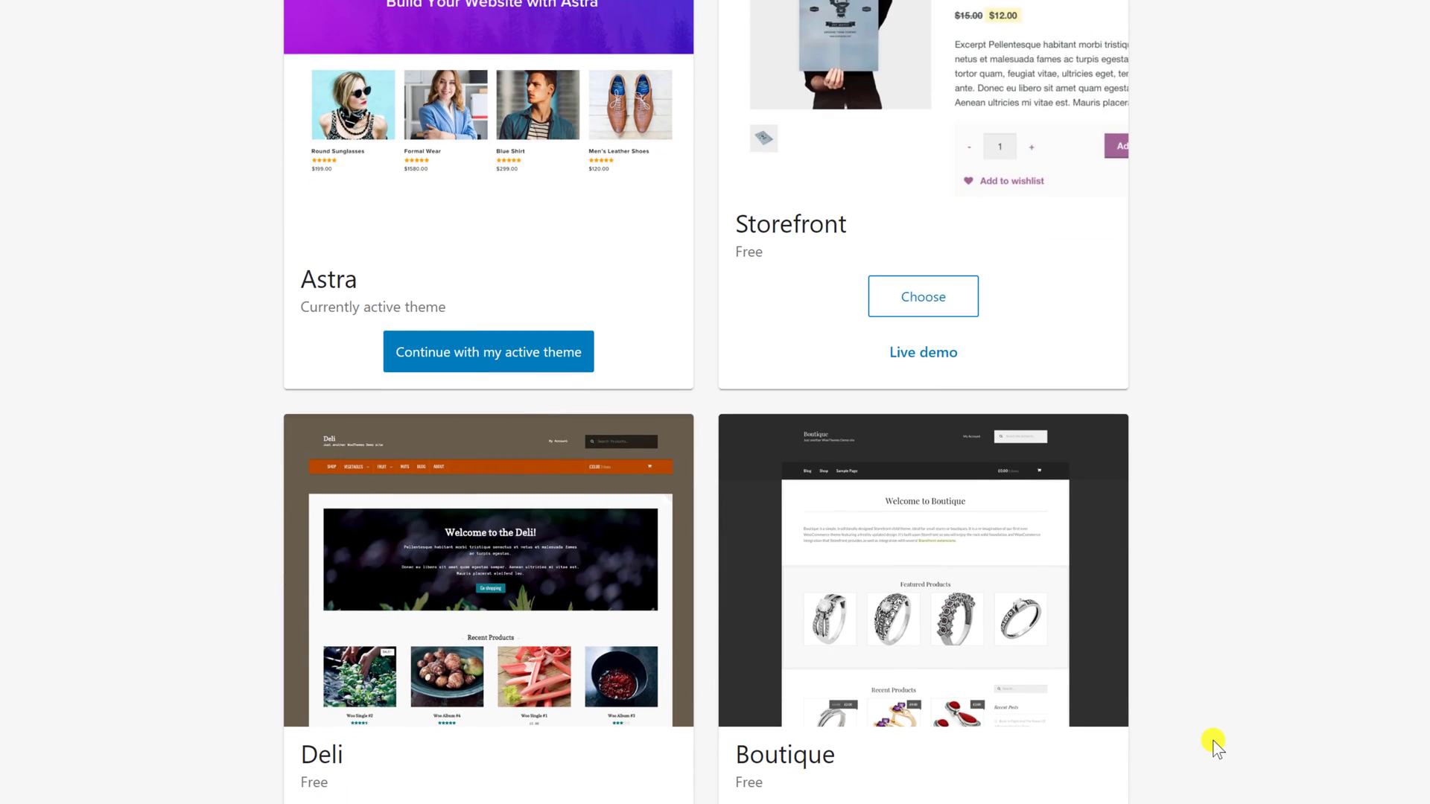
{"action": "scroll", "coordinate": [1212, 739], "scroll_direction": "down", "scroll_amount": 2}
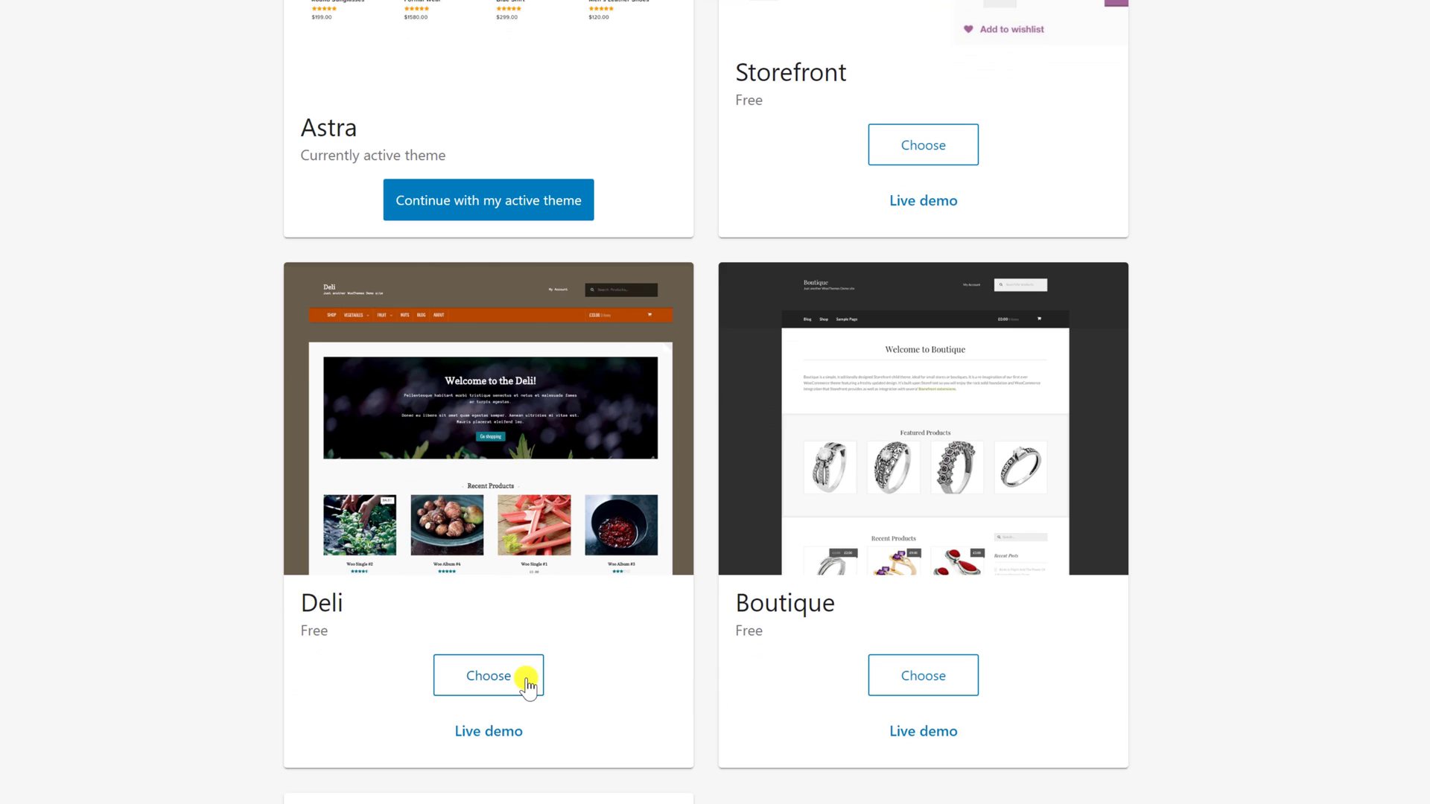
{"action": "scroll", "coordinate": [894, 745], "scroll_direction": "down", "scroll_amount": 2}
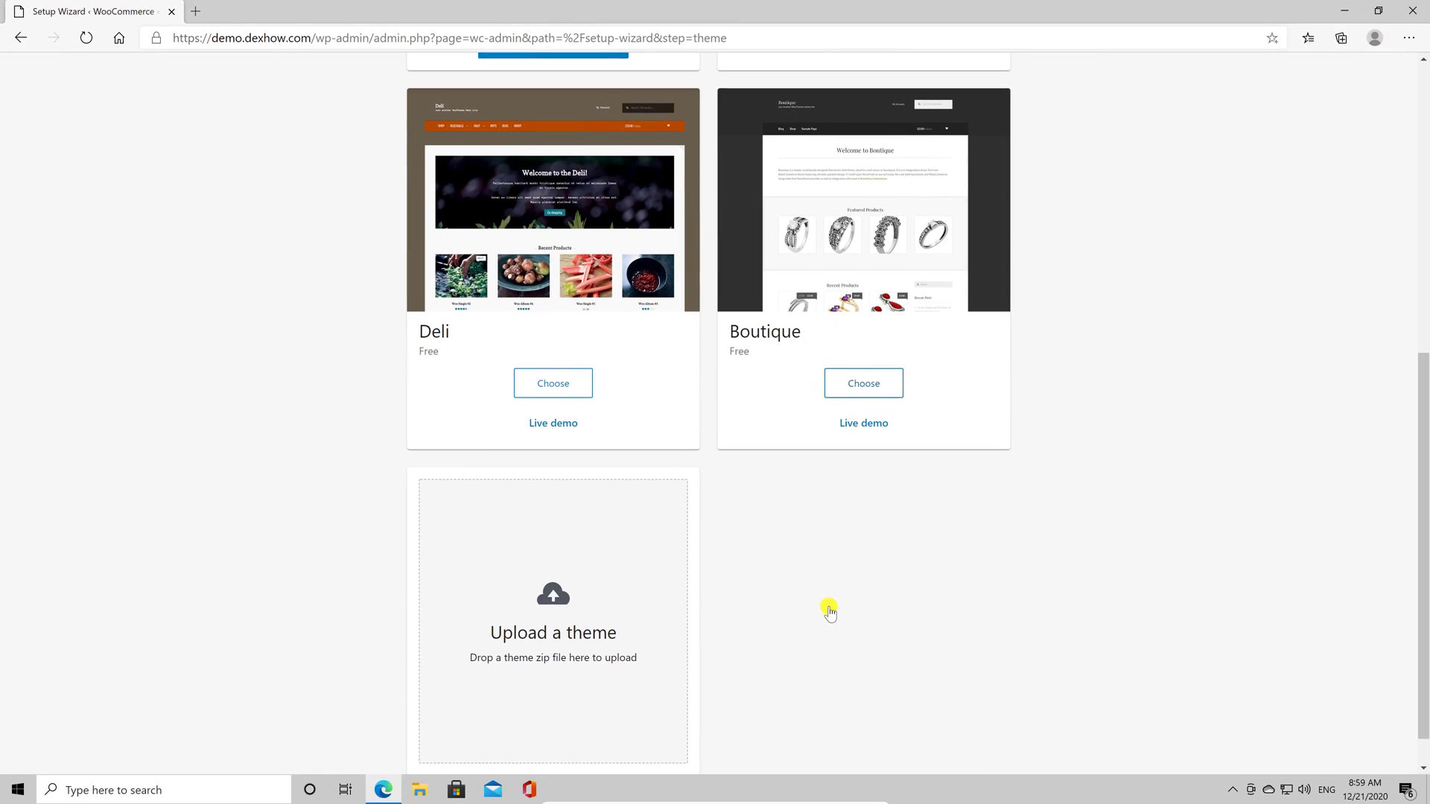
{"action": "scroll", "coordinate": [828, 608], "scroll_direction": "up", "scroll_amount": 1}
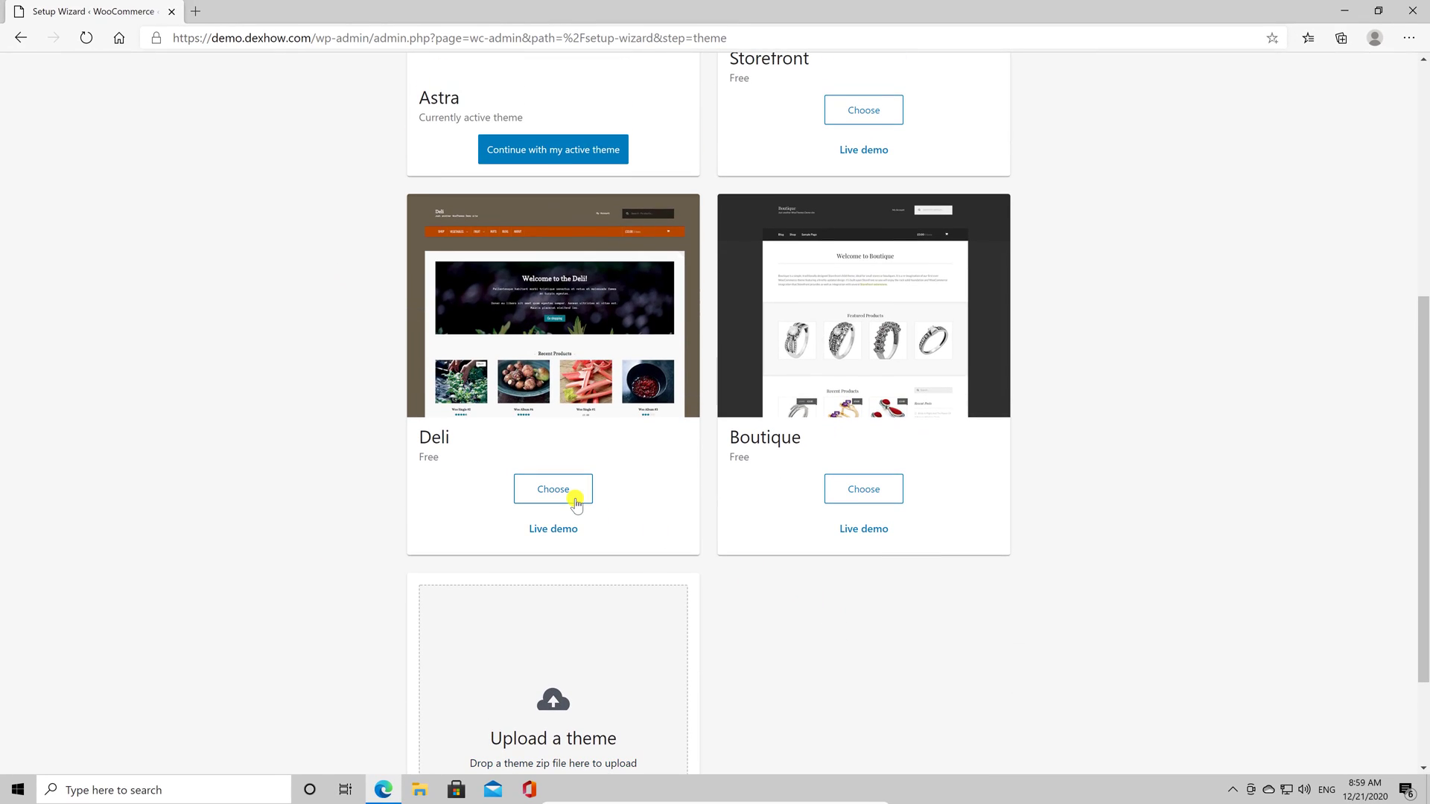
{"action": "left_click", "coordinate": [576, 504]}
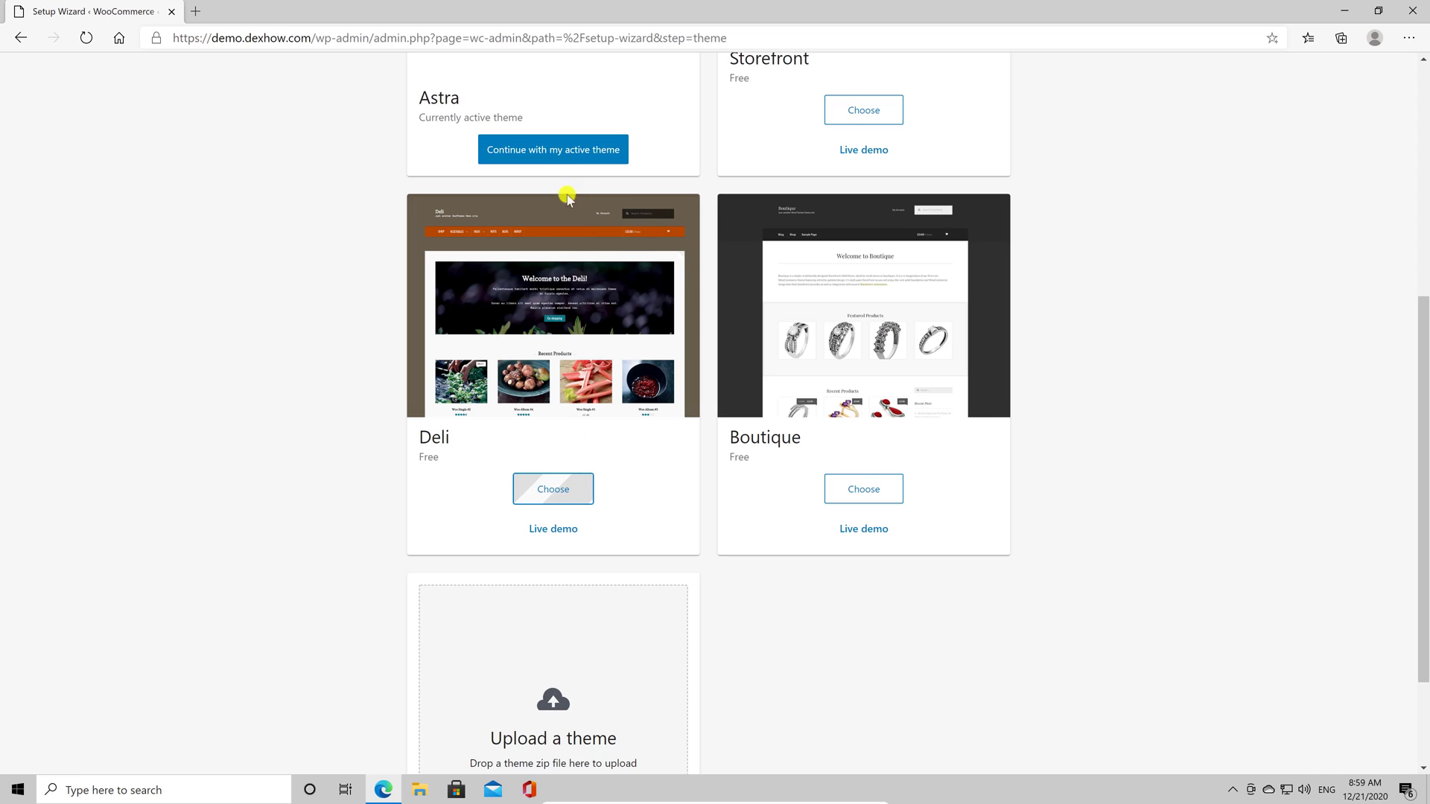
{"action": "scroll", "coordinate": [596, 402], "scroll_direction": "up", "scroll_amount": 3}
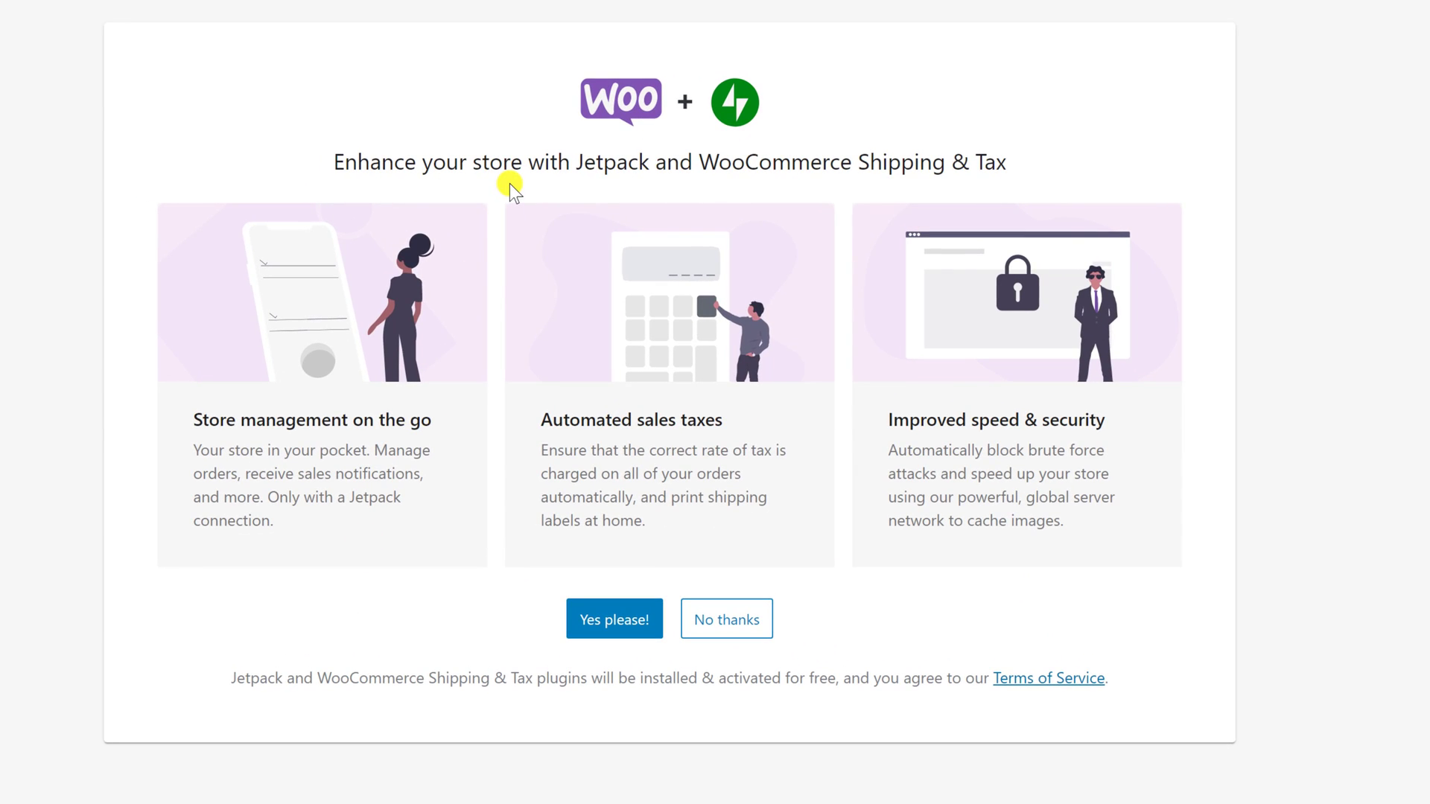
Accept Jetpack and Shipping & Tax, then connect Jetpack by signing up with a Google account.
{"action": "left_click", "coordinate": [638, 623]}
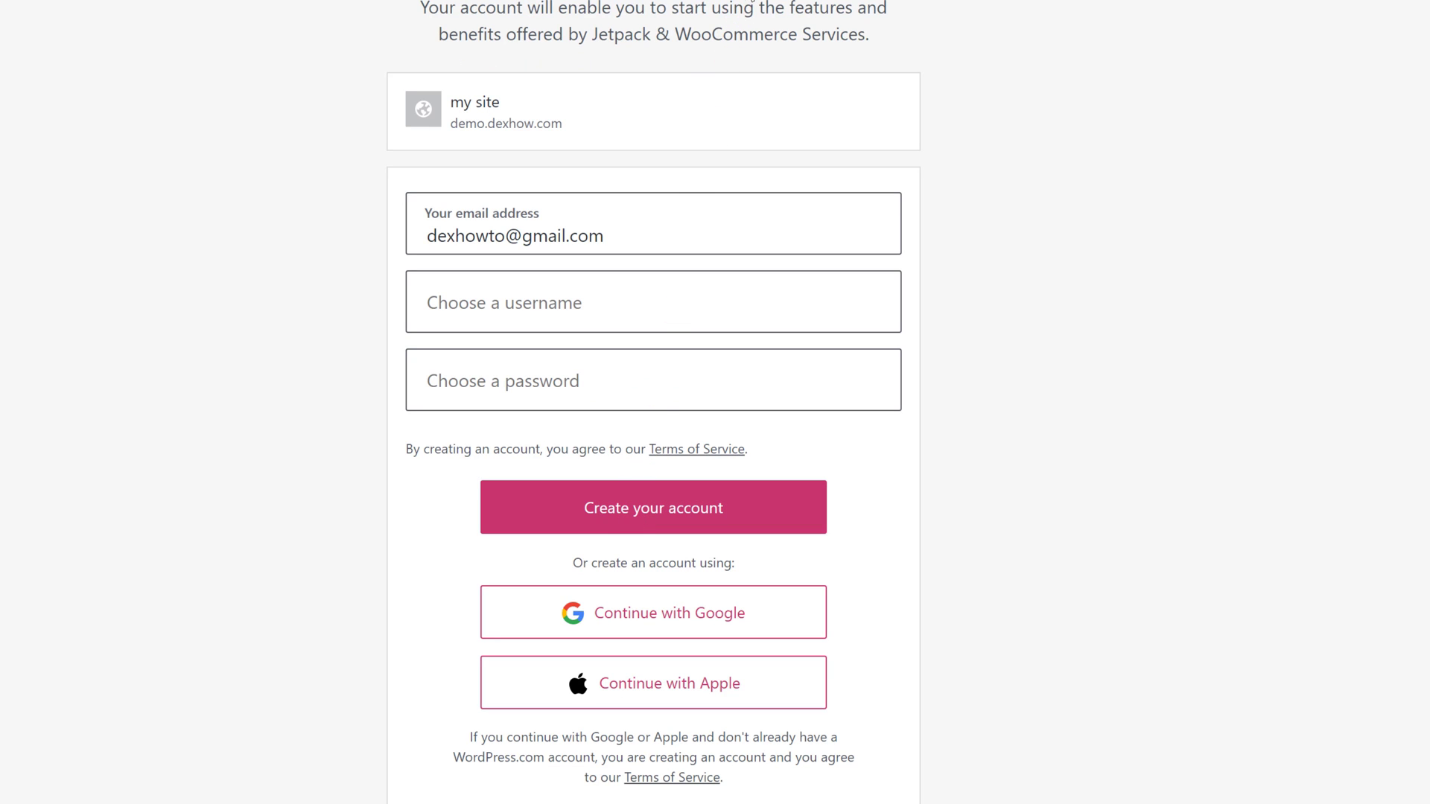
{"action": "left_click", "coordinate": [676, 623]}
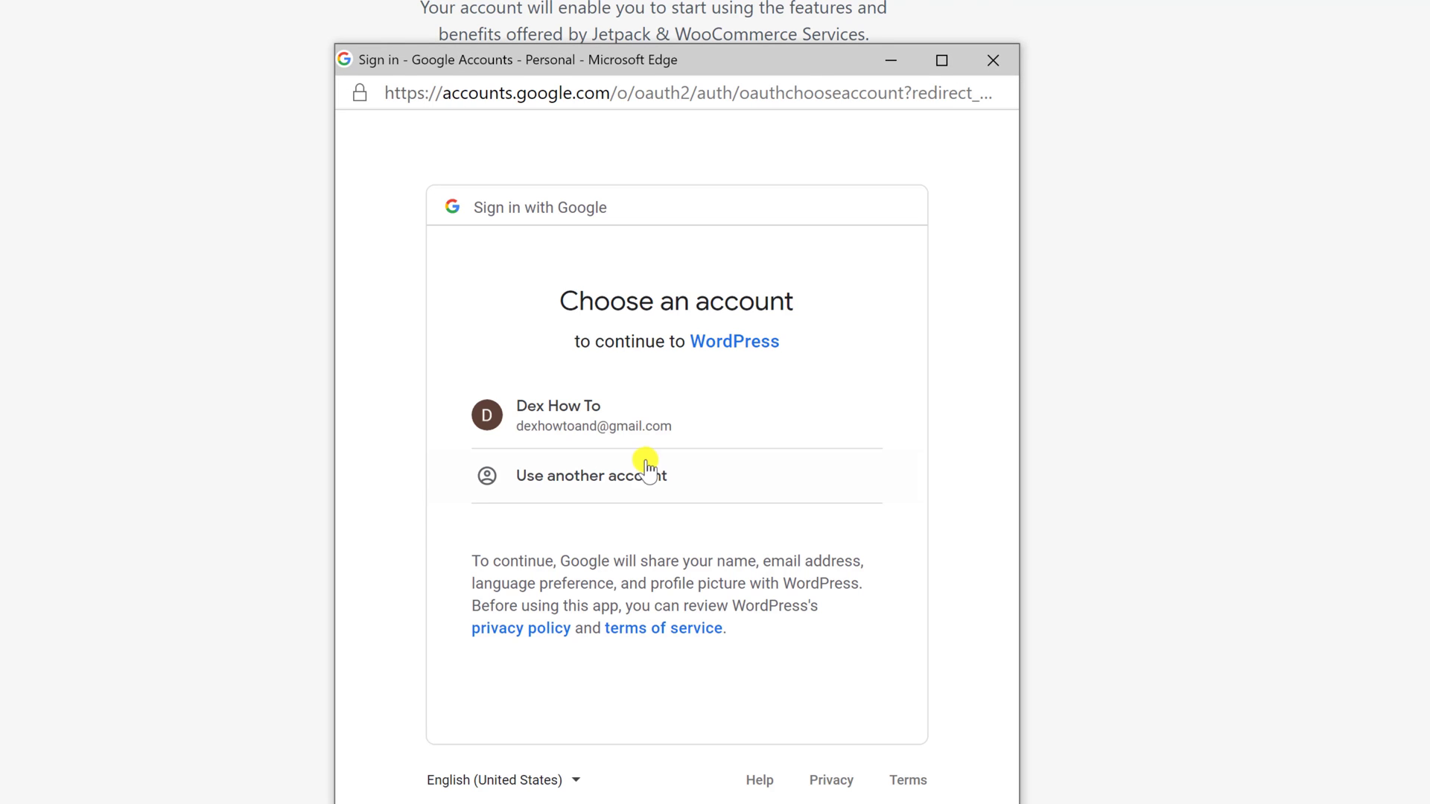
{"action": "left_click", "coordinate": [608, 408]}
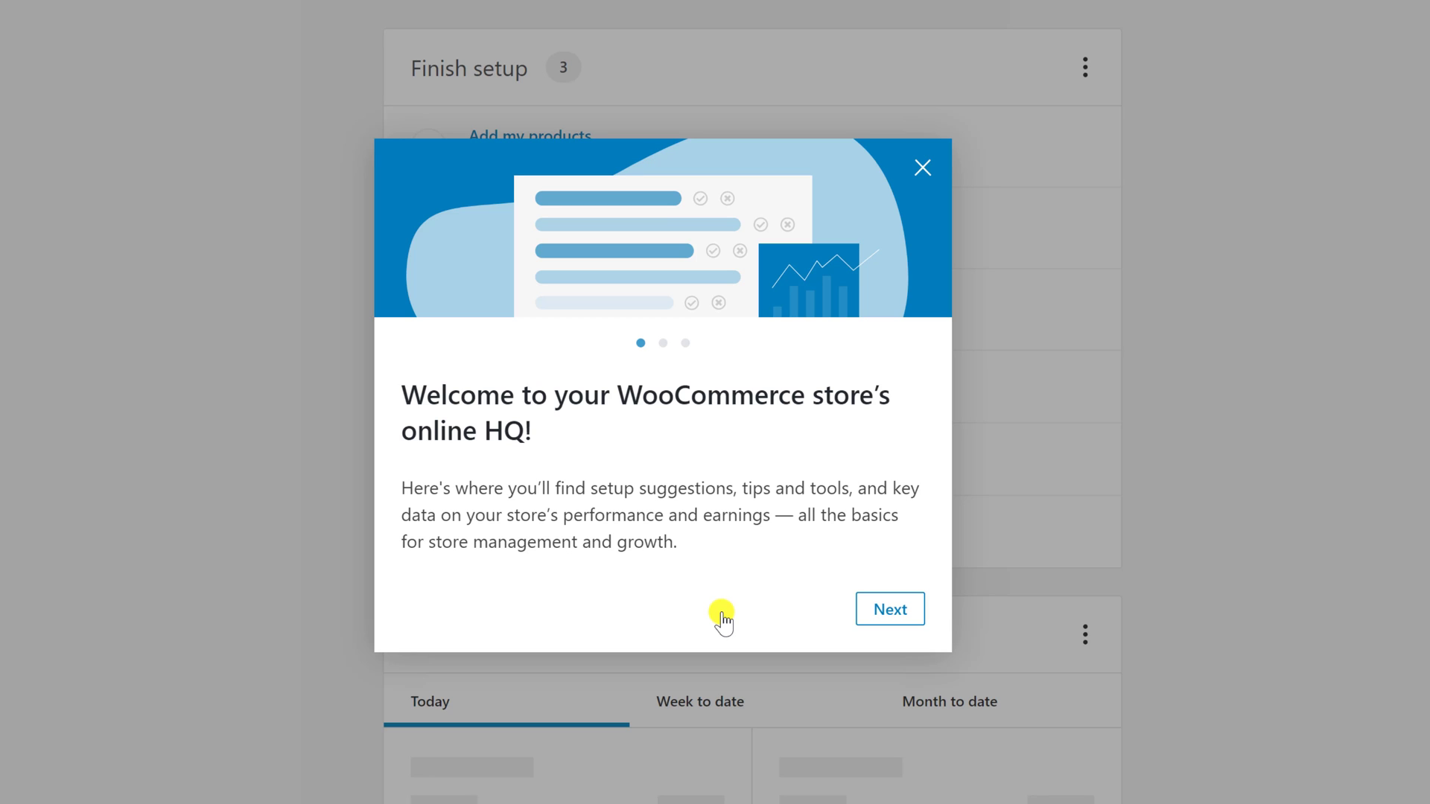
Page through the welcome tour with Next, Next and 'Let's go' to close it.
{"action": "left_click", "coordinate": [901, 611]}
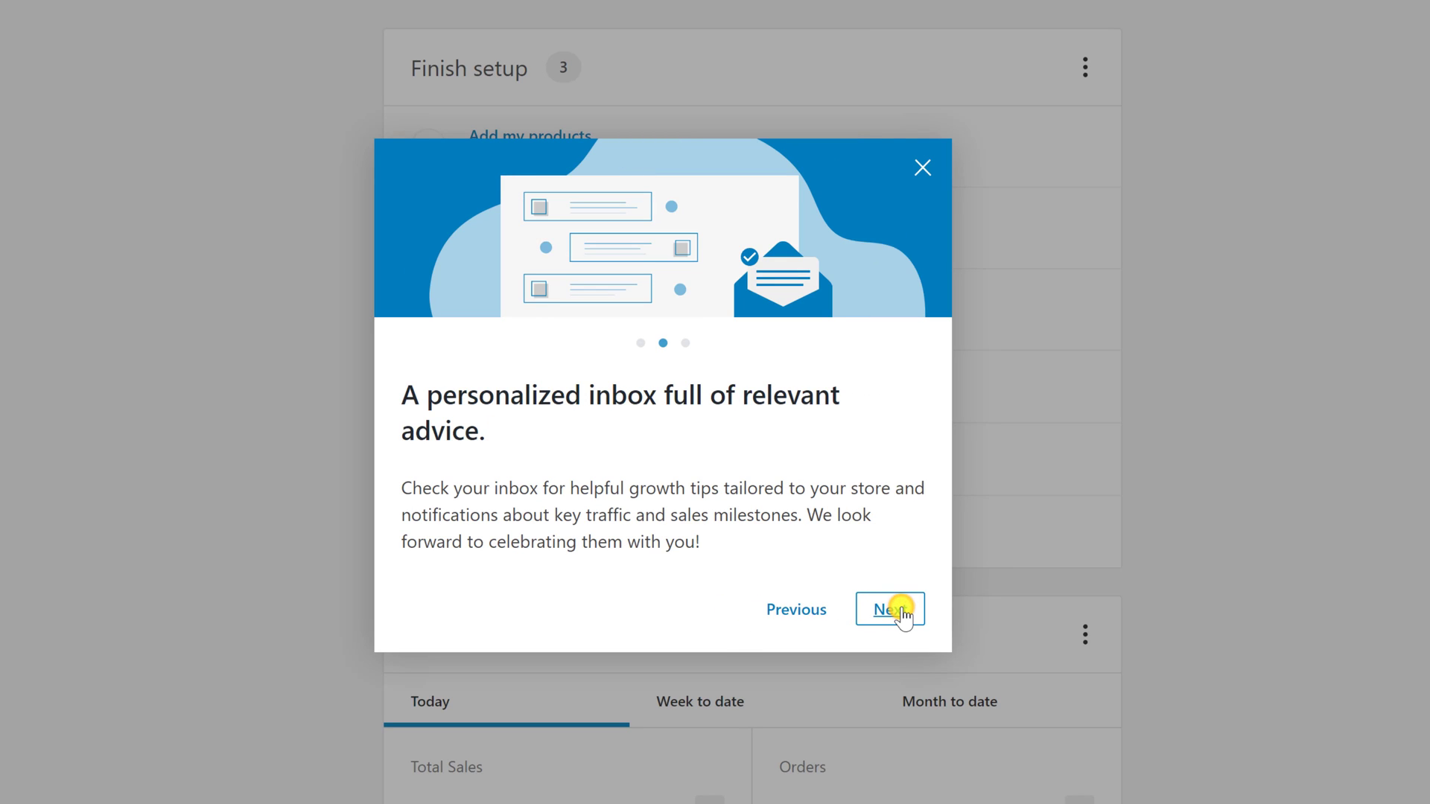
{"action": "left_click", "coordinate": [901, 611]}
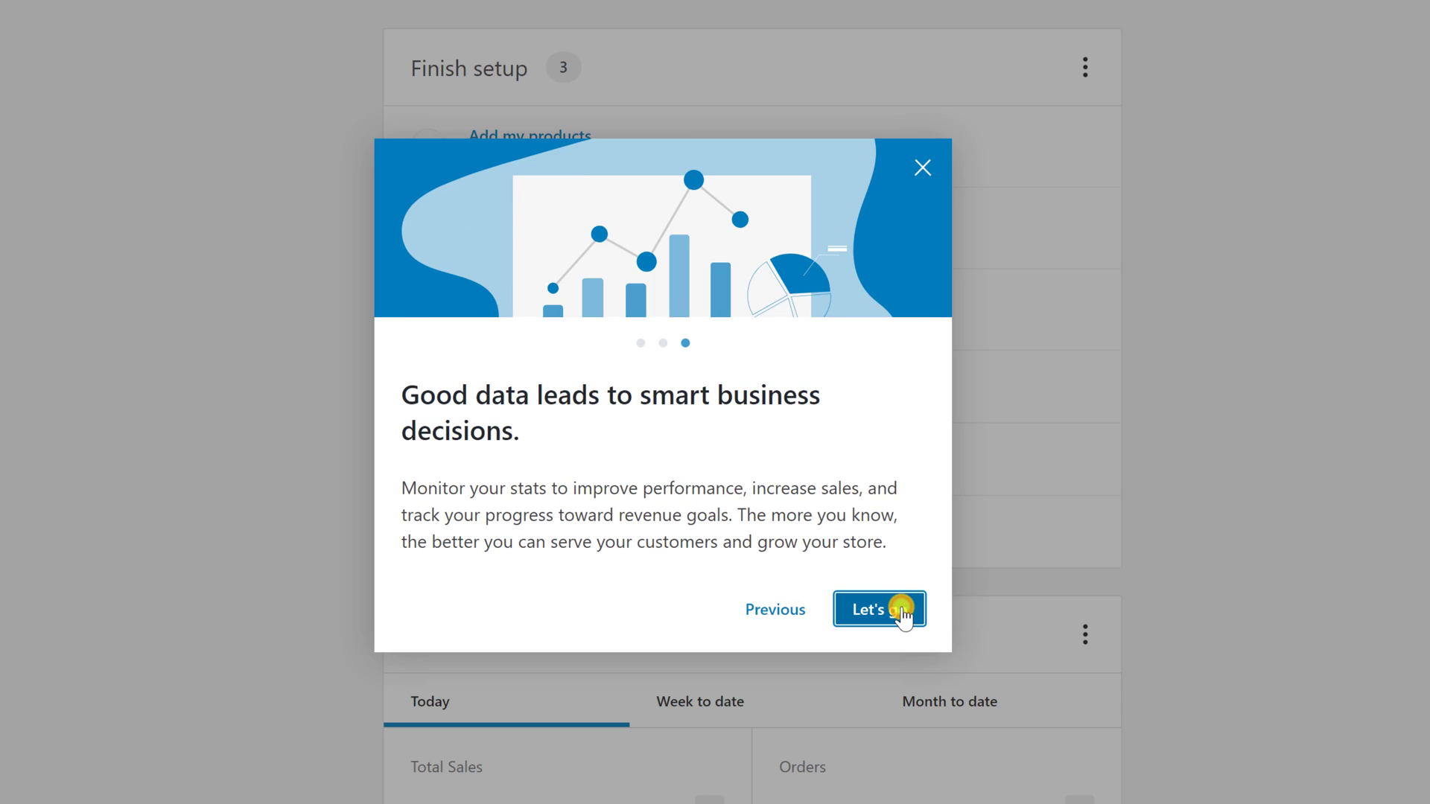
{"action": "left_click", "coordinate": [897, 609]}
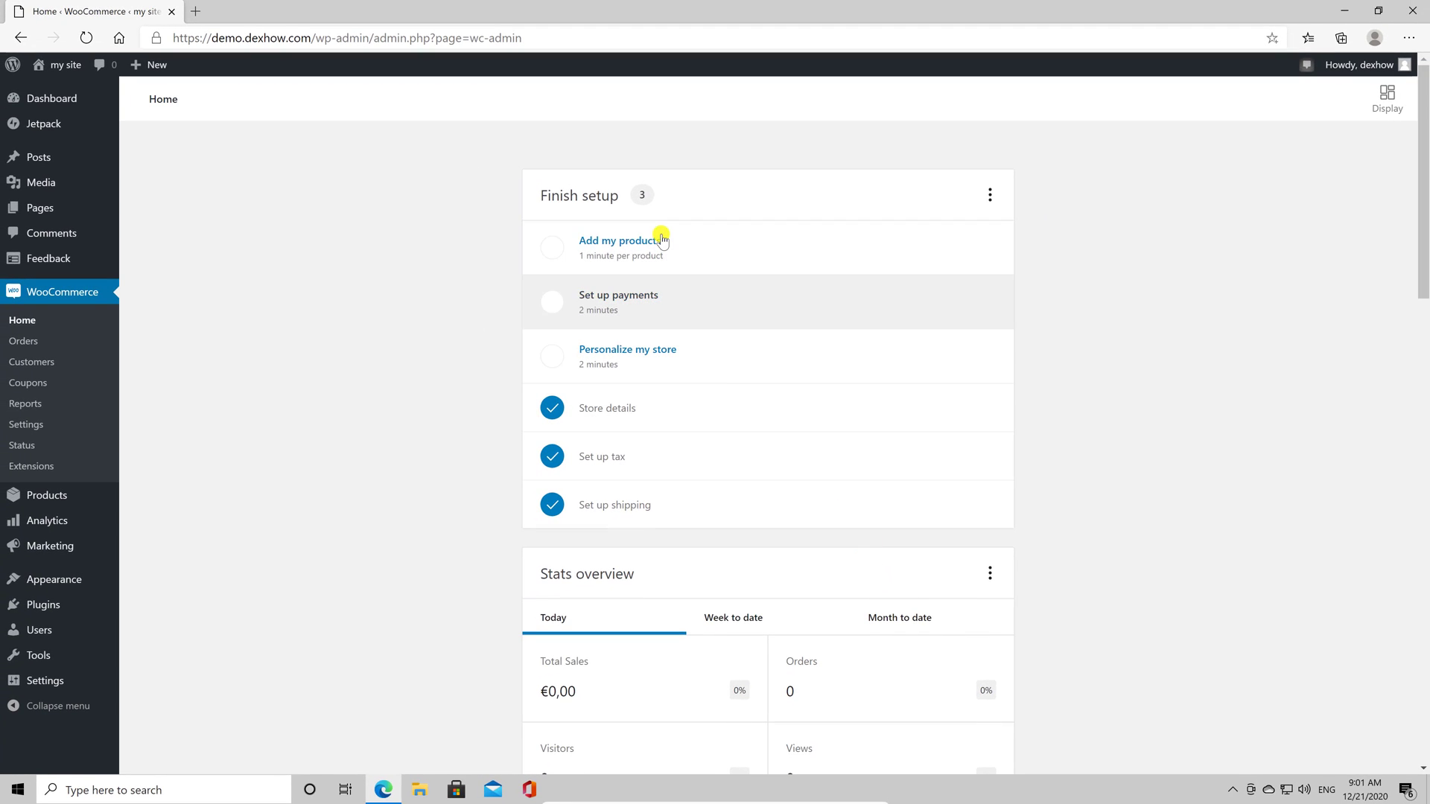
Go to Products > All Products to view the empty product list.
{"action": "scroll", "coordinate": [821, 654], "scroll_direction": "down", "scroll_amount": 5}
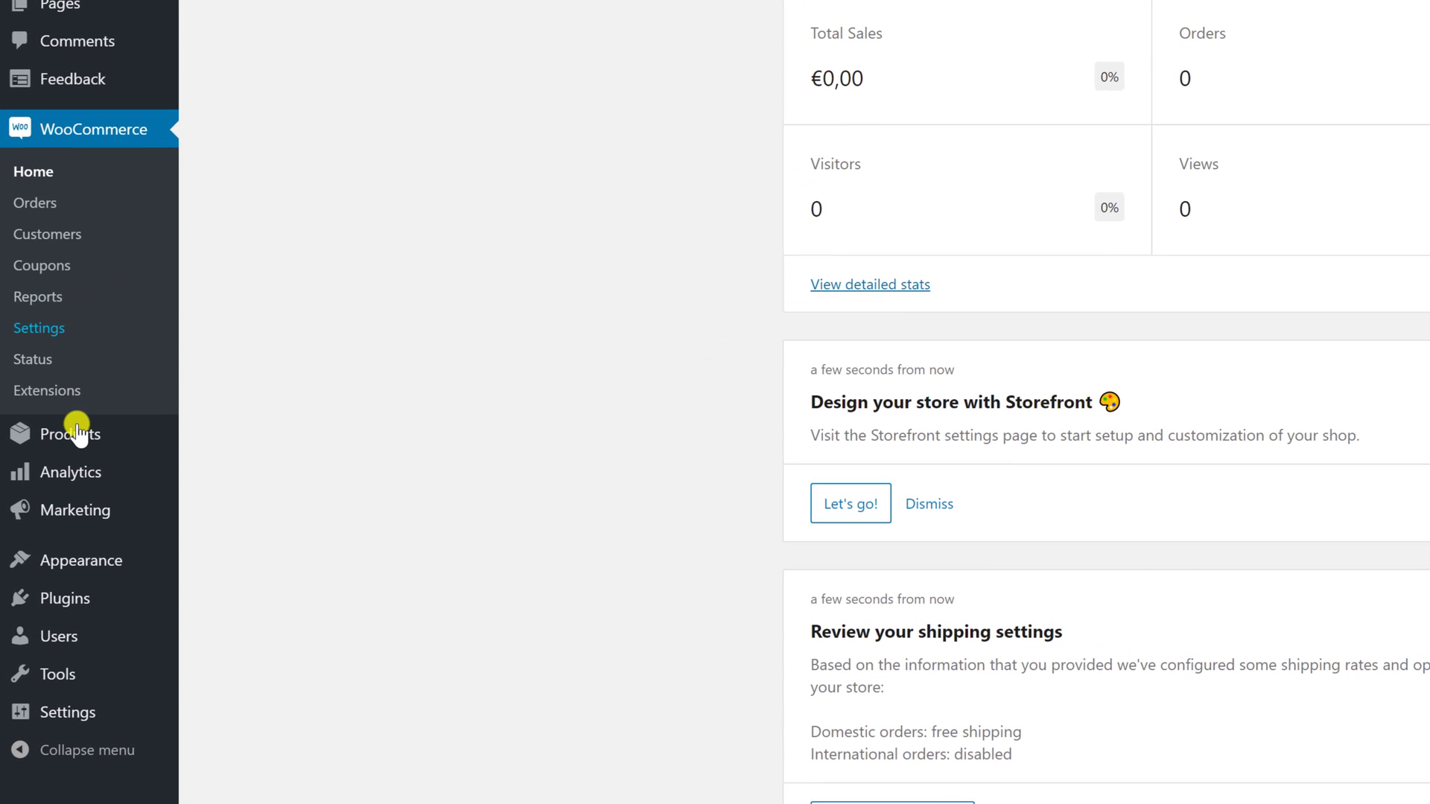
{"action": "mouse_move", "coordinate": [77, 431]}
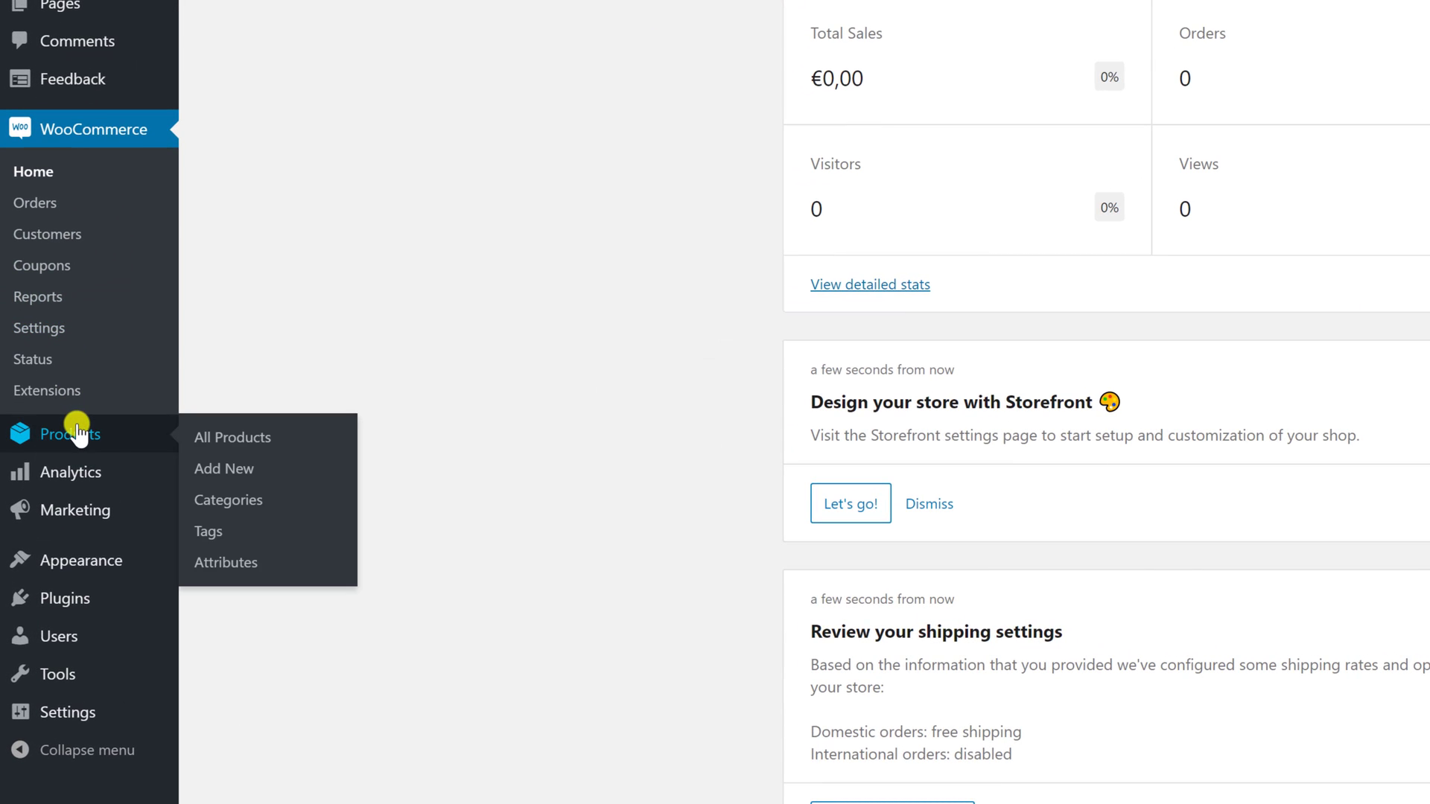
{"action": "left_click", "coordinate": [227, 440]}
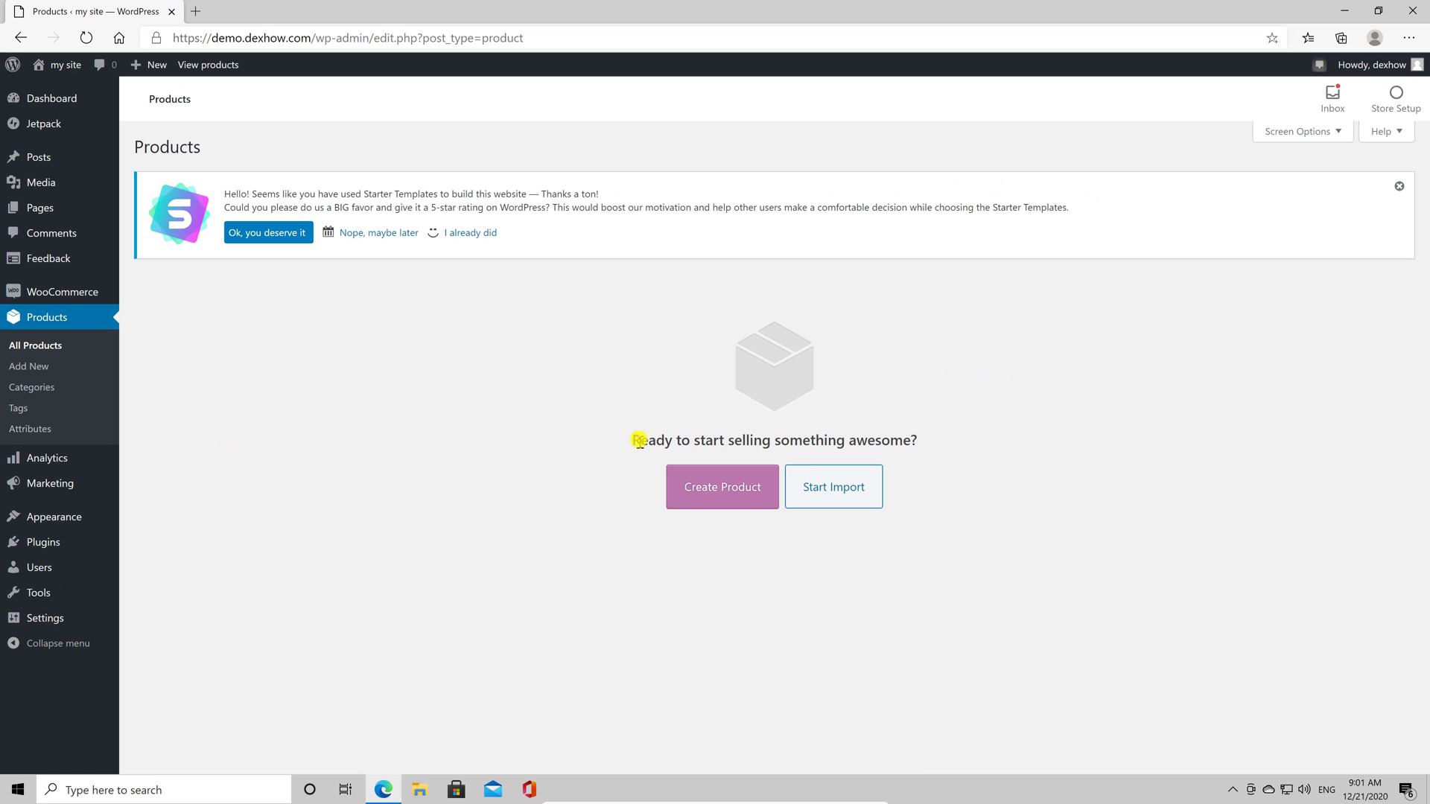
Open the storefront in a new tab via the Visit Store link.
{"action": "mouse_move", "coordinate": [79, 72]}
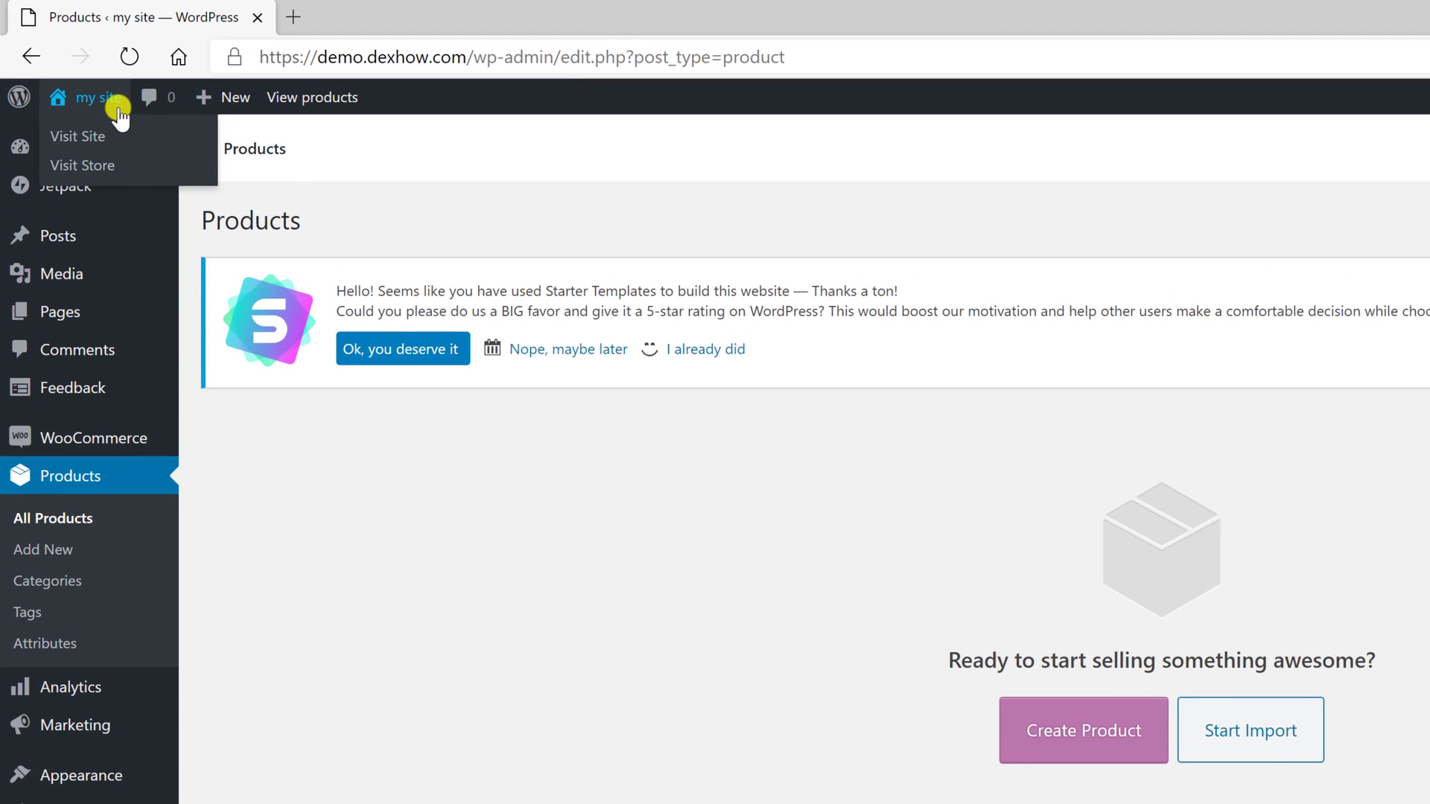
{"action": "right_click", "coordinate": [85, 163]}
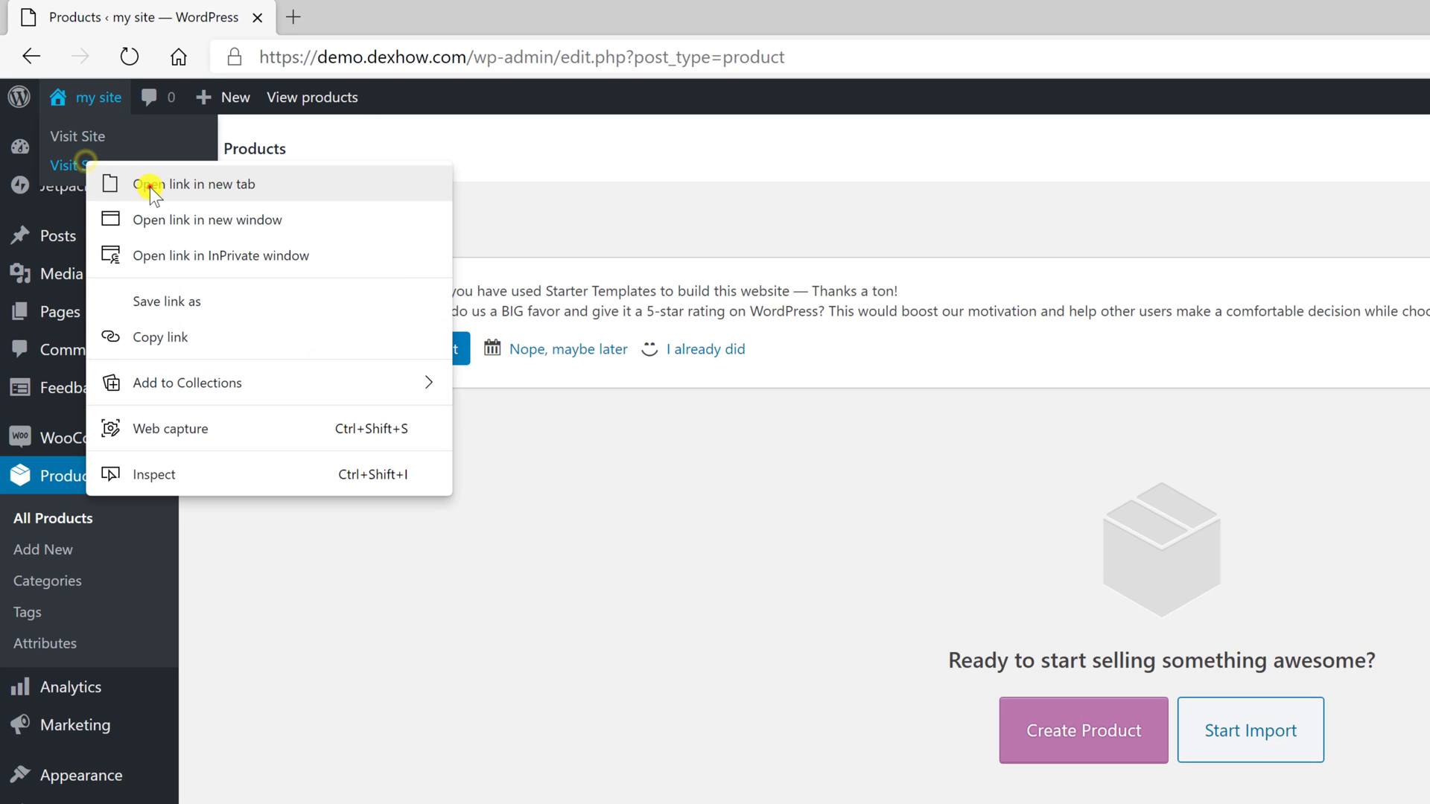
{"action": "left_click", "coordinate": [150, 187]}
{"action": "left_click", "coordinate": [309, 21]}
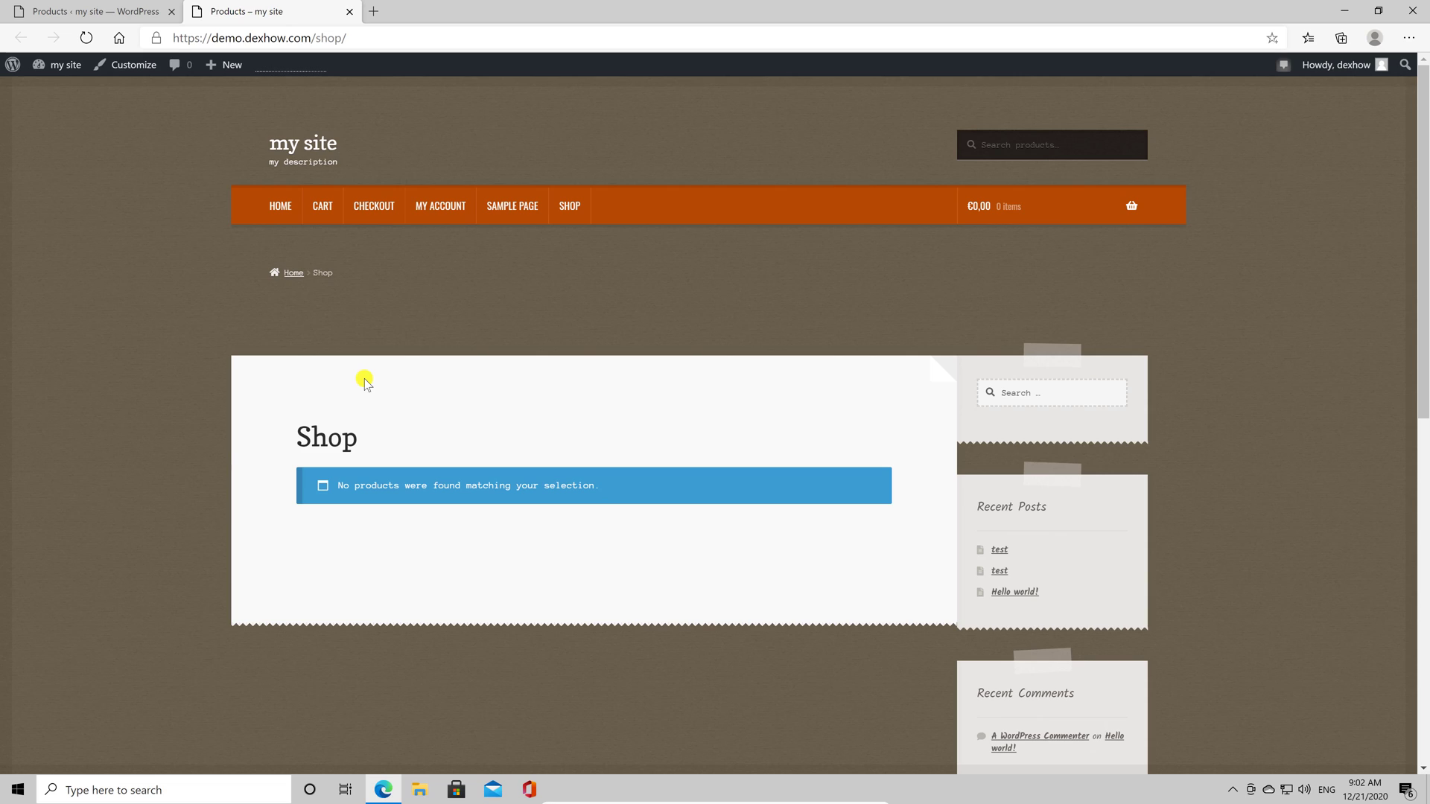
Check the store's Home and Shop pages, then switch back to the admin Products tab.
{"action": "left_click", "coordinate": [280, 214]}
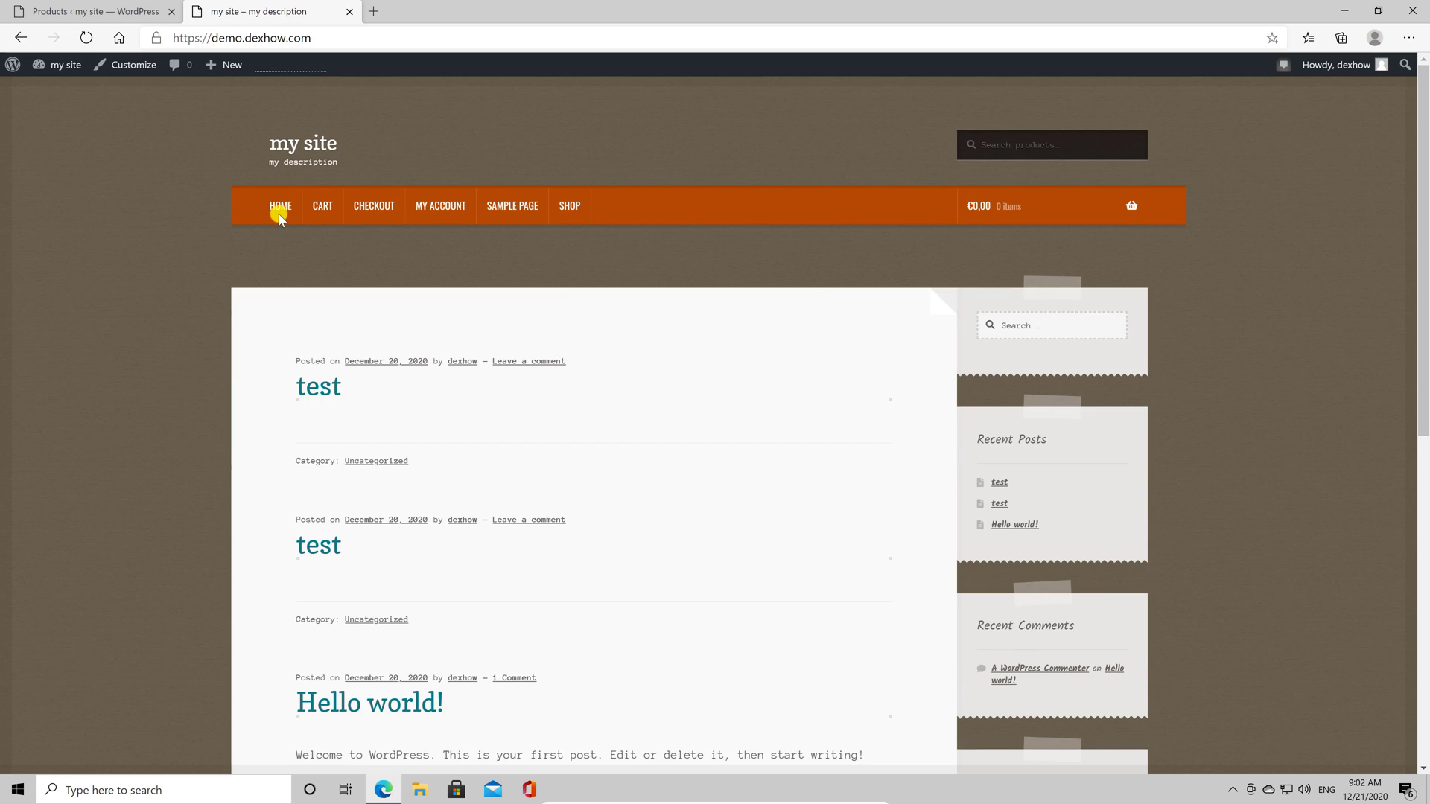
{"action": "left_click", "coordinate": [569, 208]}
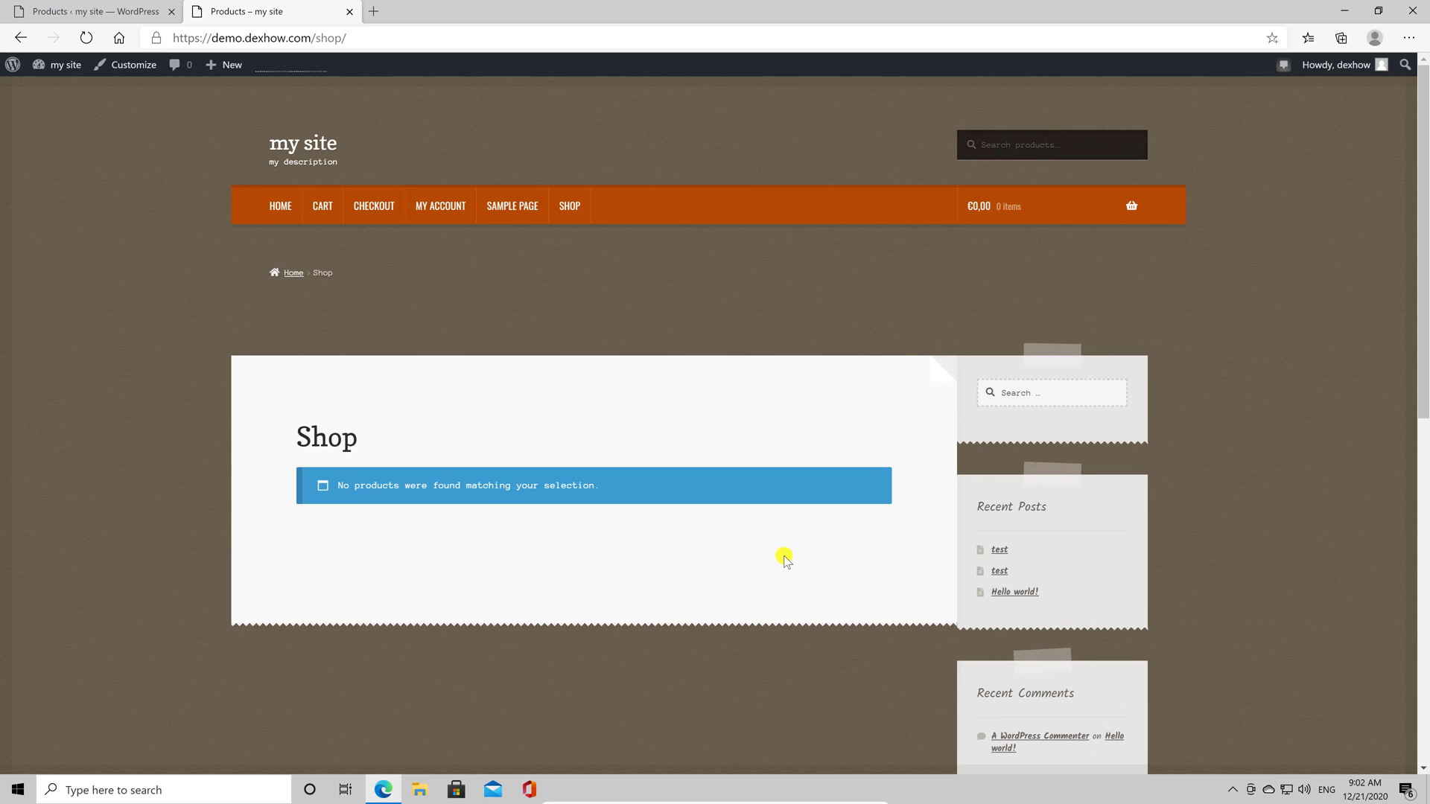
{"action": "left_click", "coordinate": [132, 9]}
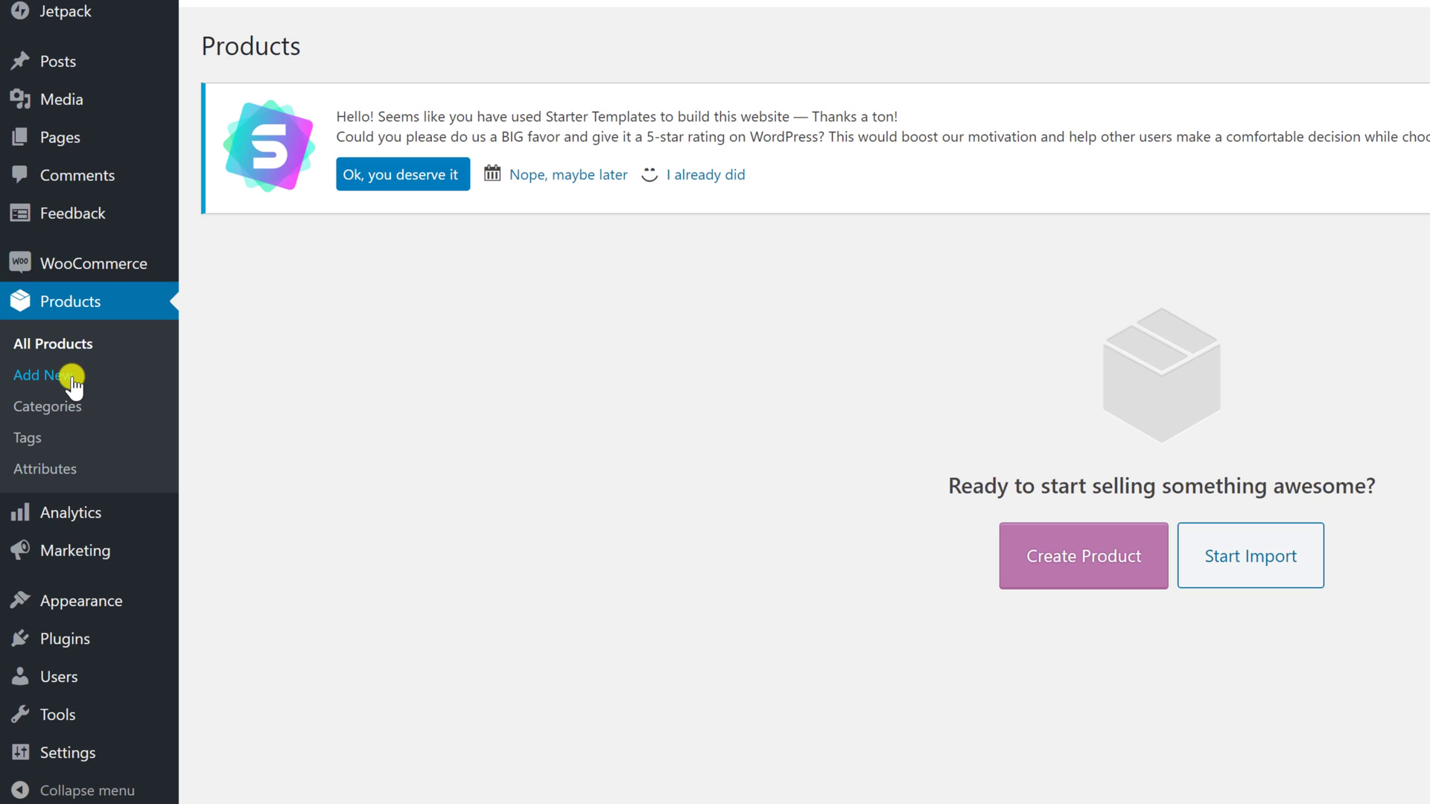
{"action": "mouse_move", "coordinate": [108, 274]}
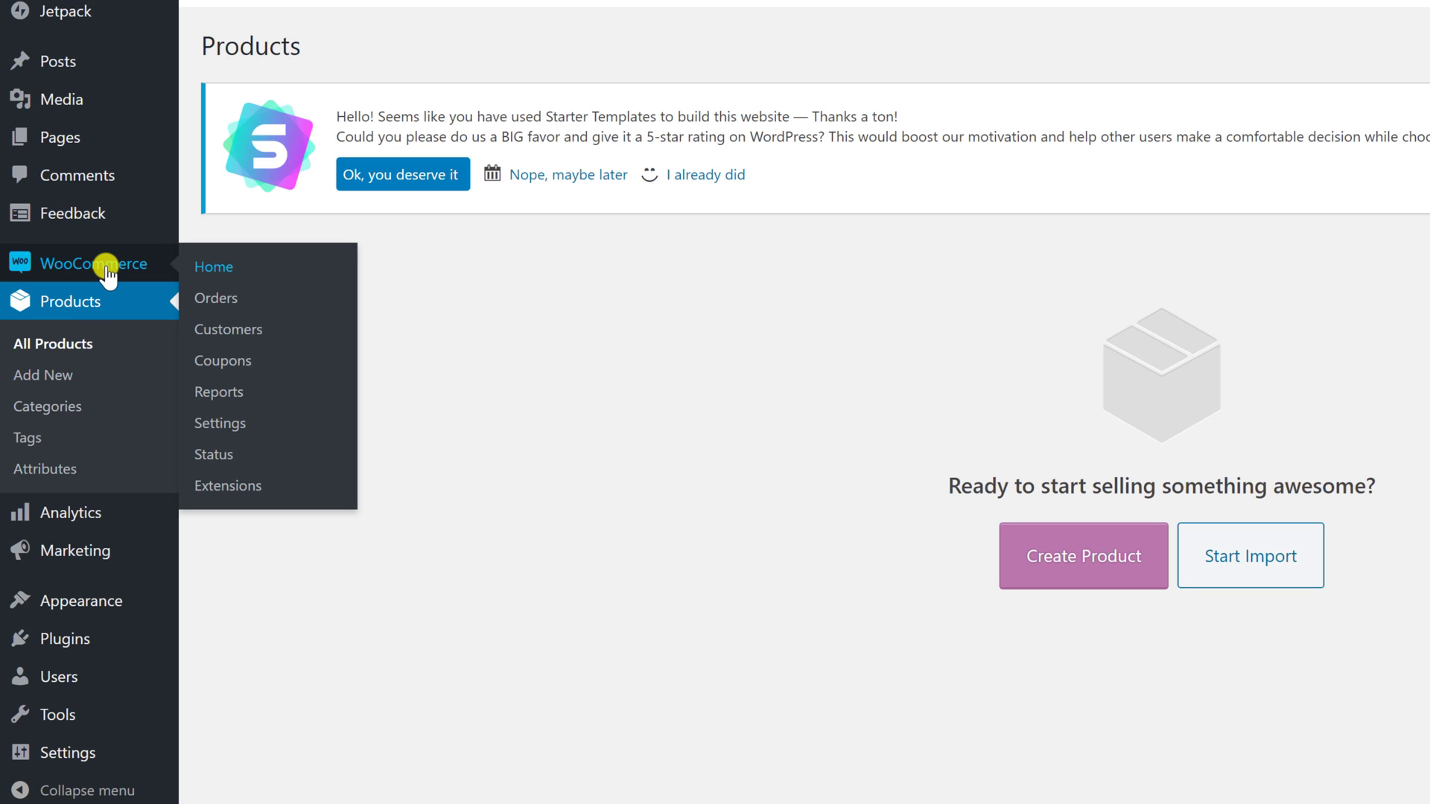
{"action": "left_click", "coordinate": [241, 422]}
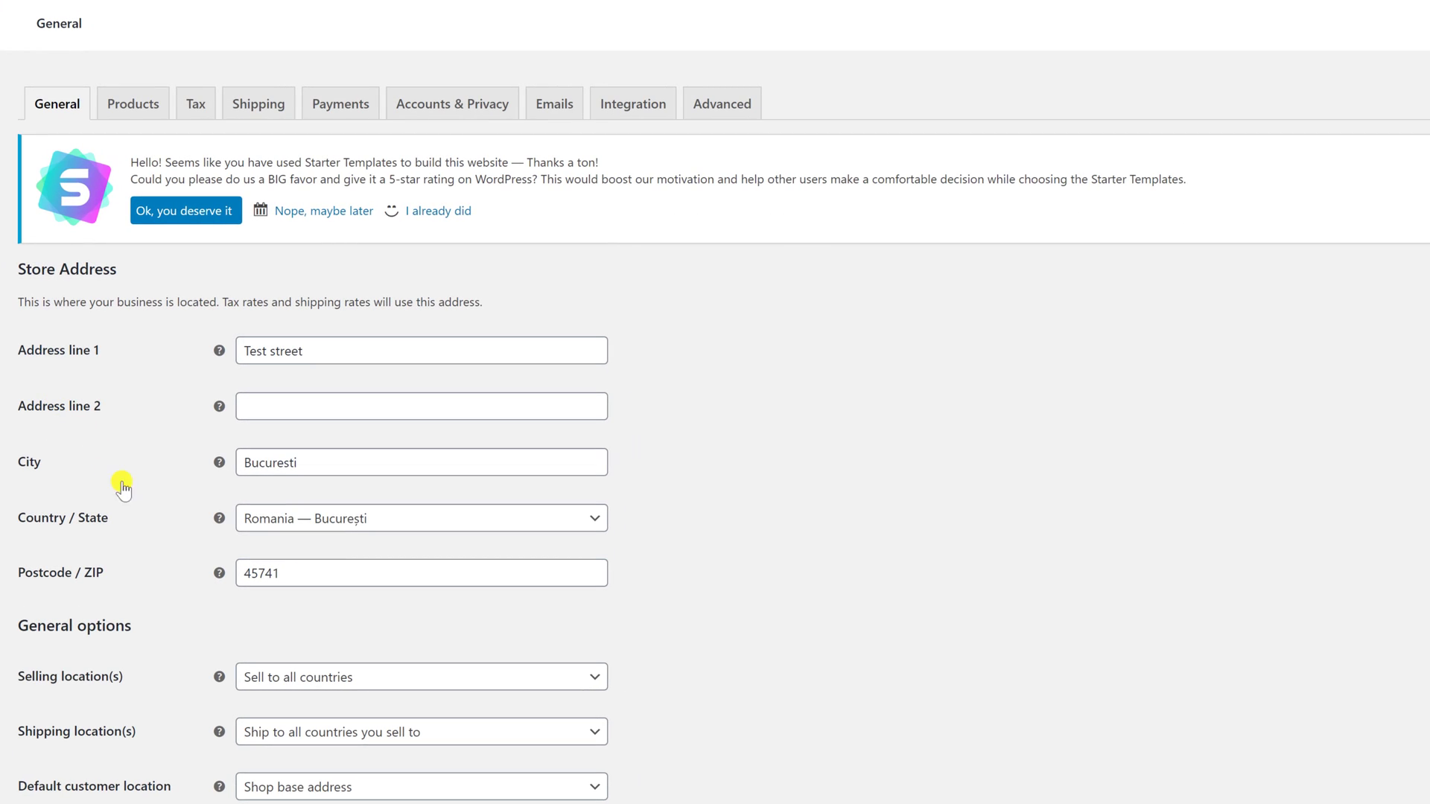
{"action": "scroll", "coordinate": [134, 500], "scroll_direction": "down", "scroll_amount": 2}
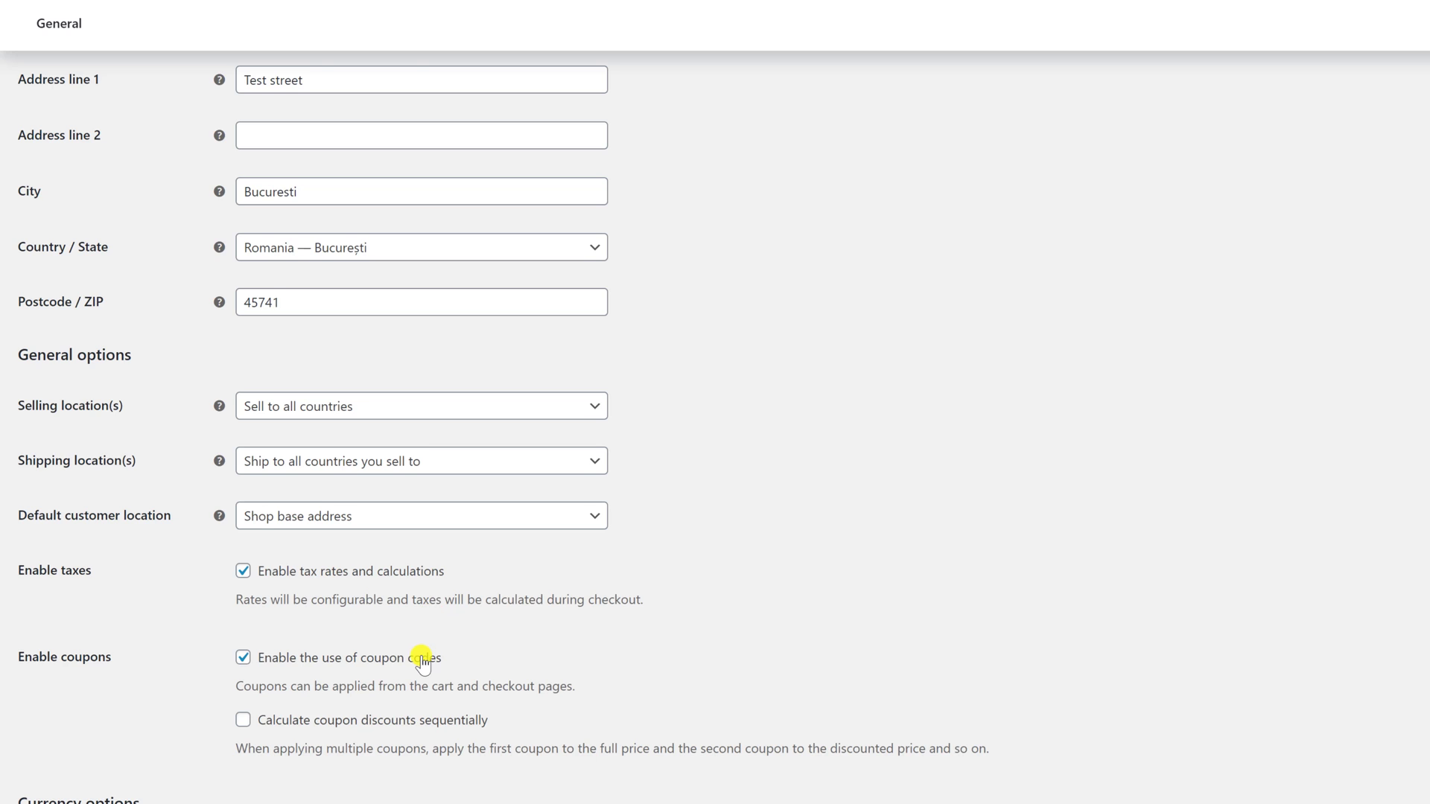
{"action": "scroll", "coordinate": [422, 660], "scroll_direction": "up", "scroll_amount": 4}
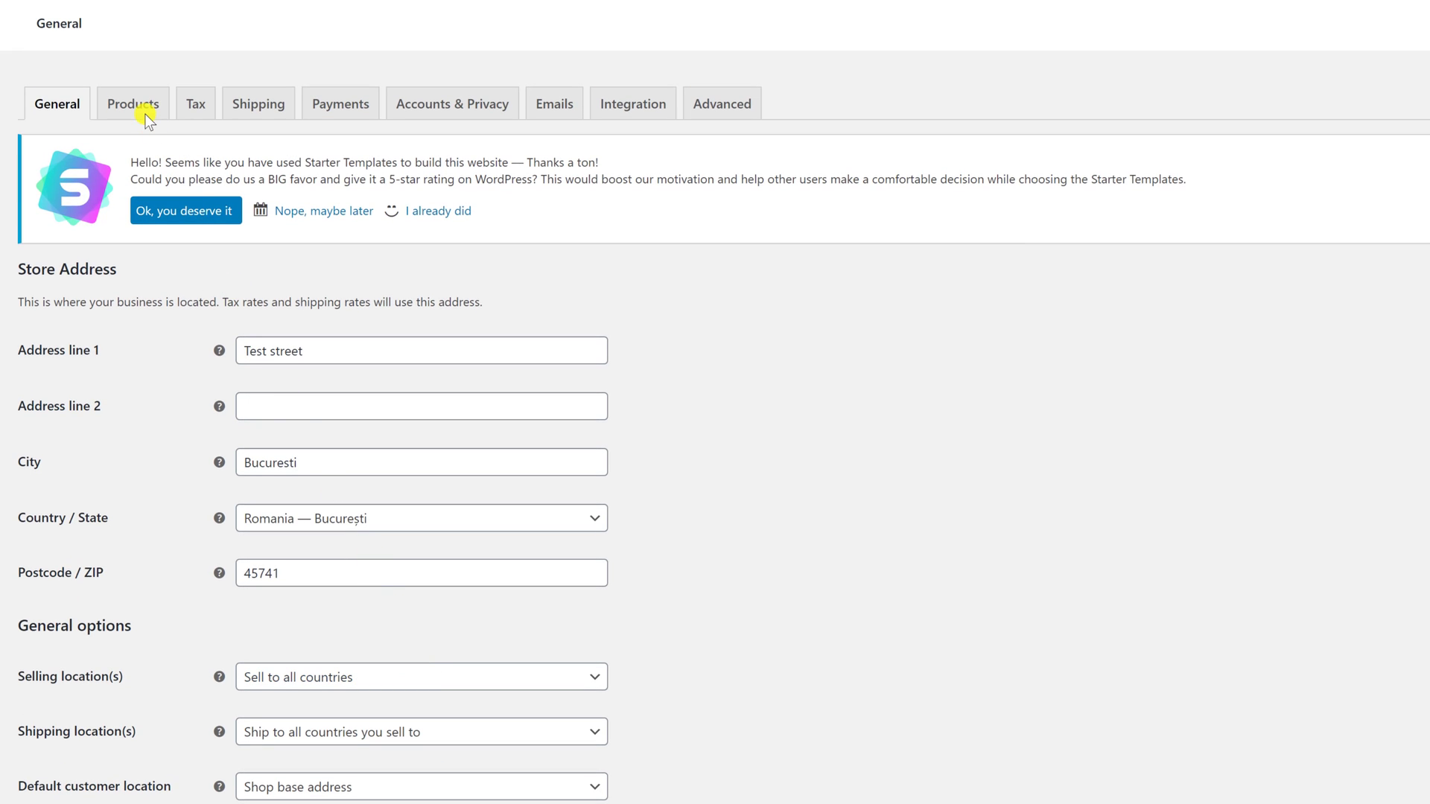
Enable the direct bank transfer, check, cash on delivery and PayPal Standard payment methods.
{"action": "left_click", "coordinate": [347, 104]}
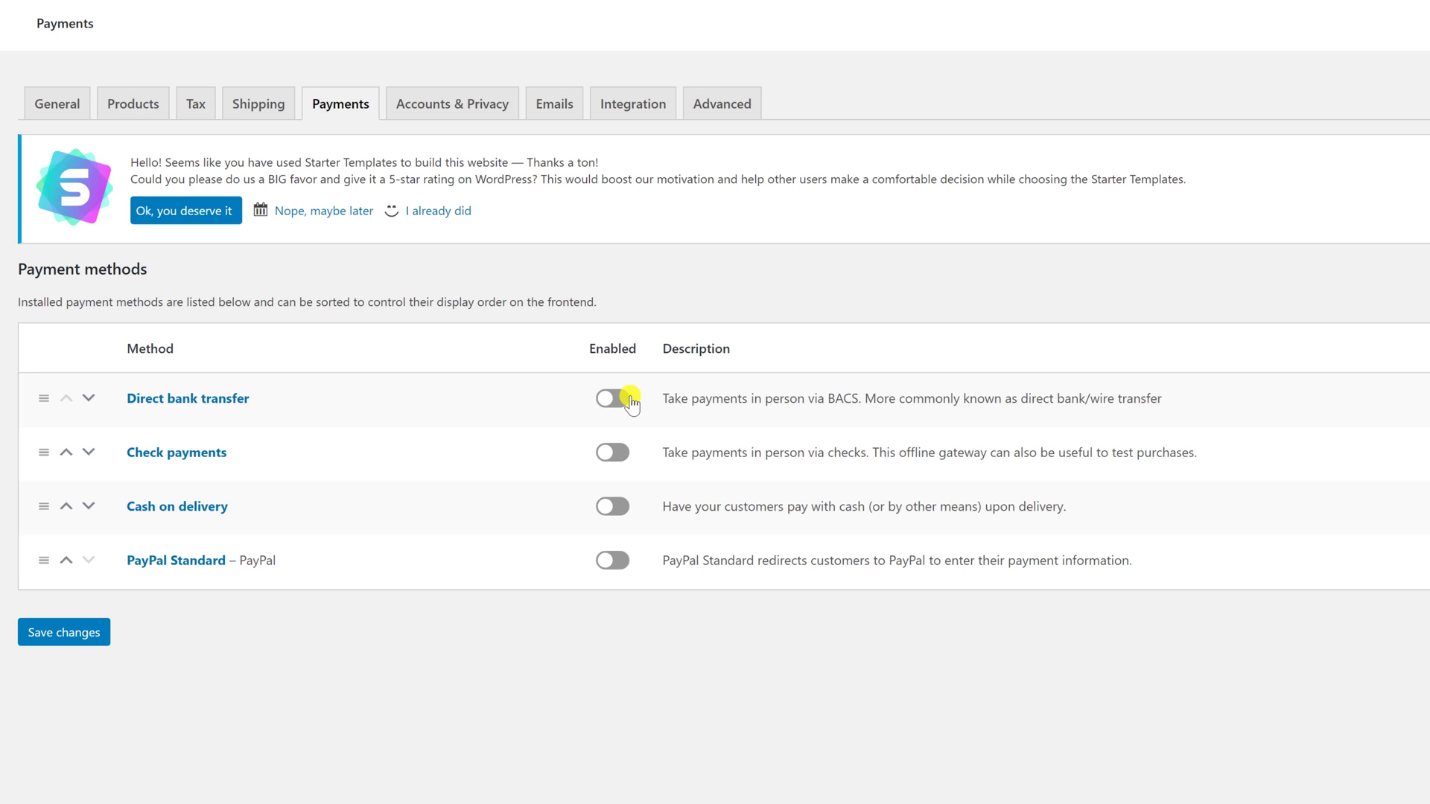
{"action": "left_click", "coordinate": [610, 400]}
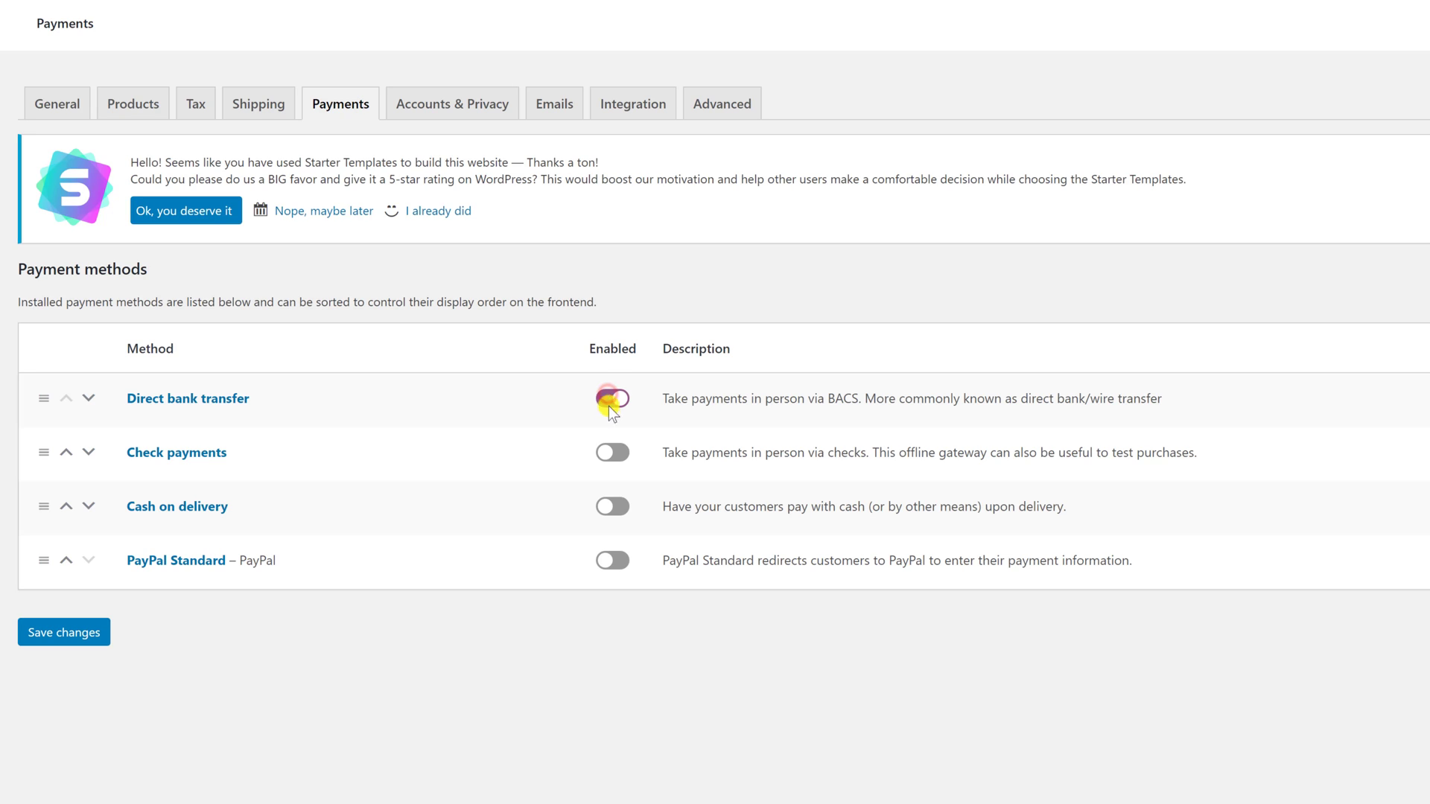
{"action": "left_click", "coordinate": [611, 450]}
{"action": "left_click", "coordinate": [609, 507]}
{"action": "left_click", "coordinate": [609, 565]}
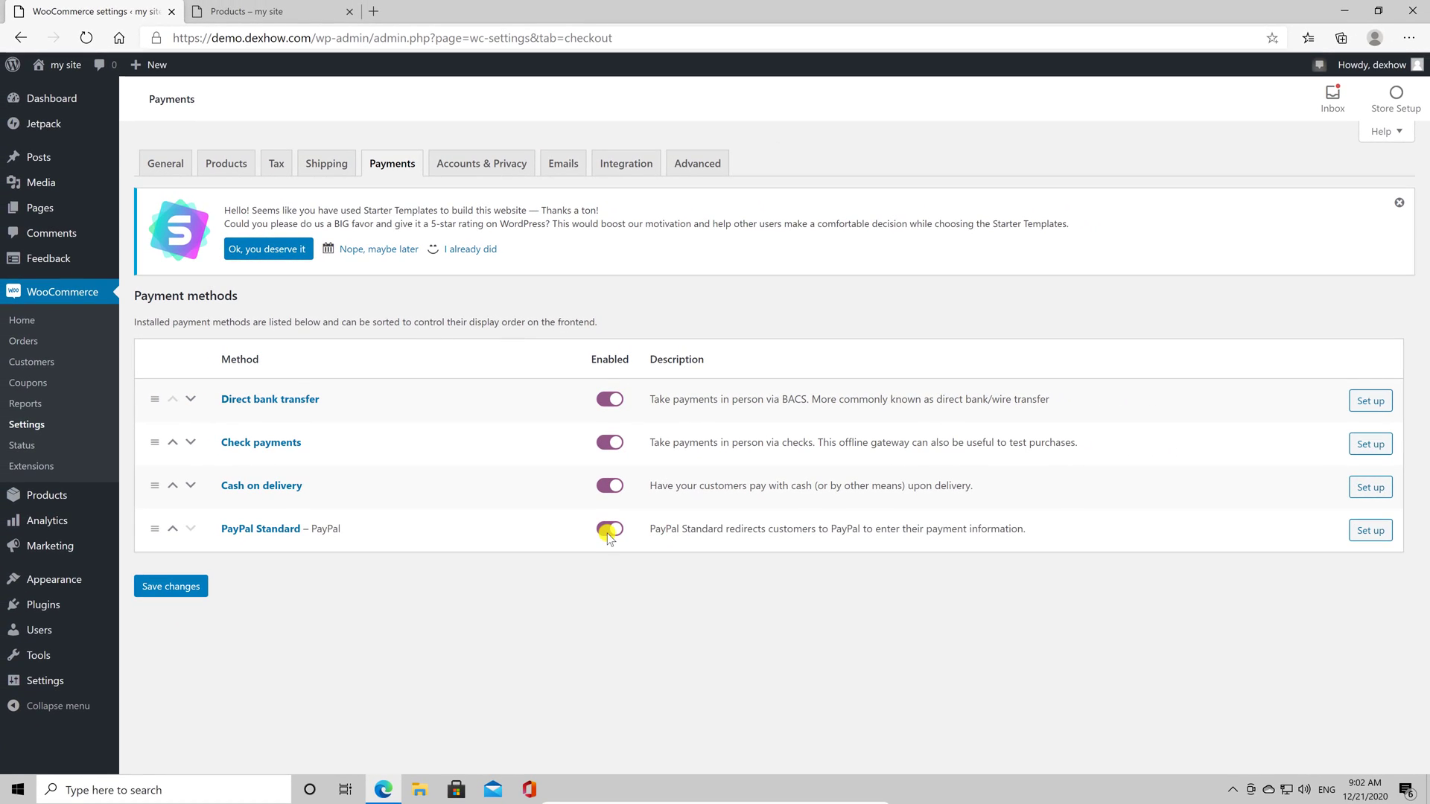
Save the Direct bank transfer settings with the title 'Direct bank transfer'.
{"action": "left_click", "coordinate": [1369, 405]}
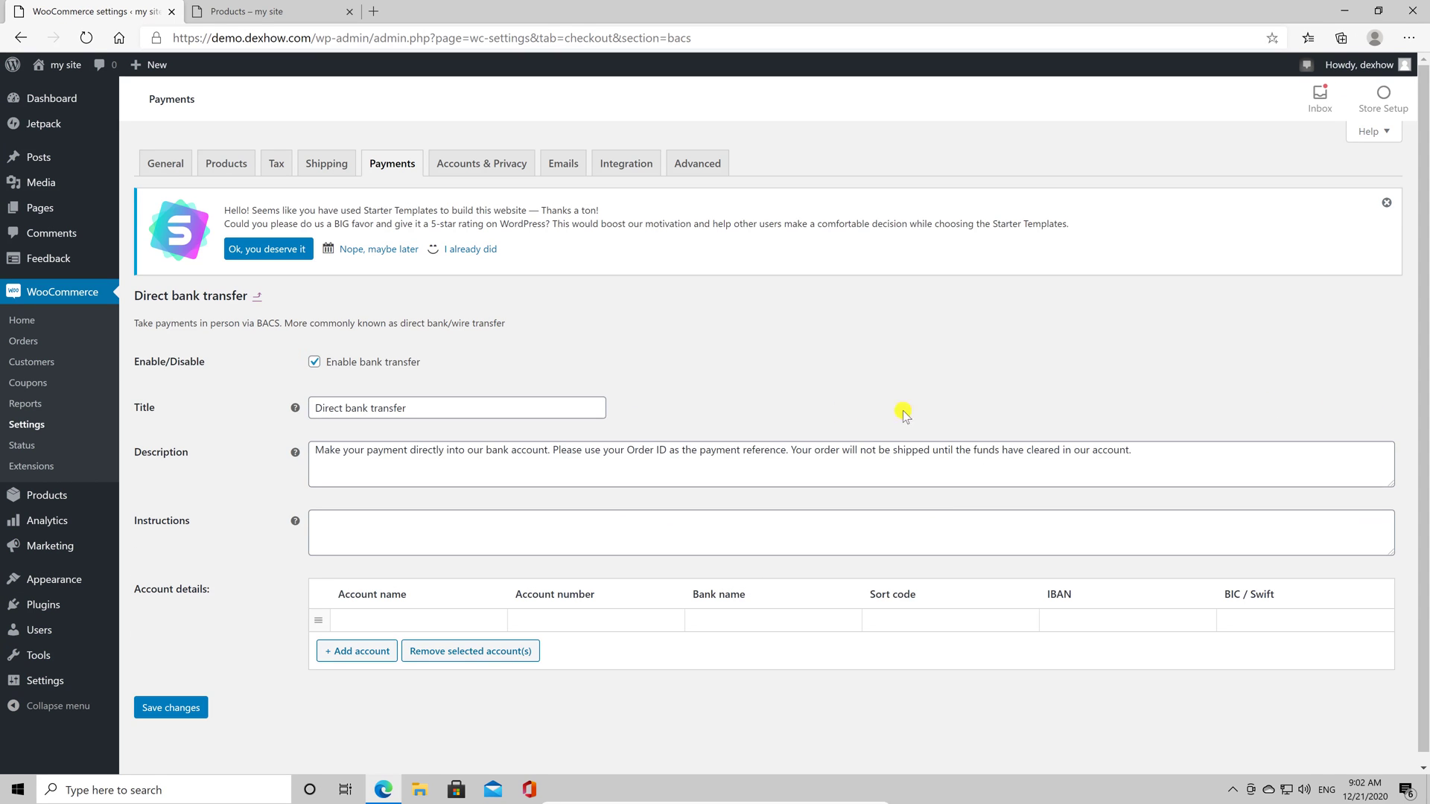
{"action": "left_click_drag", "start_coordinate": [438, 415], "coordinate": [295, 417]}
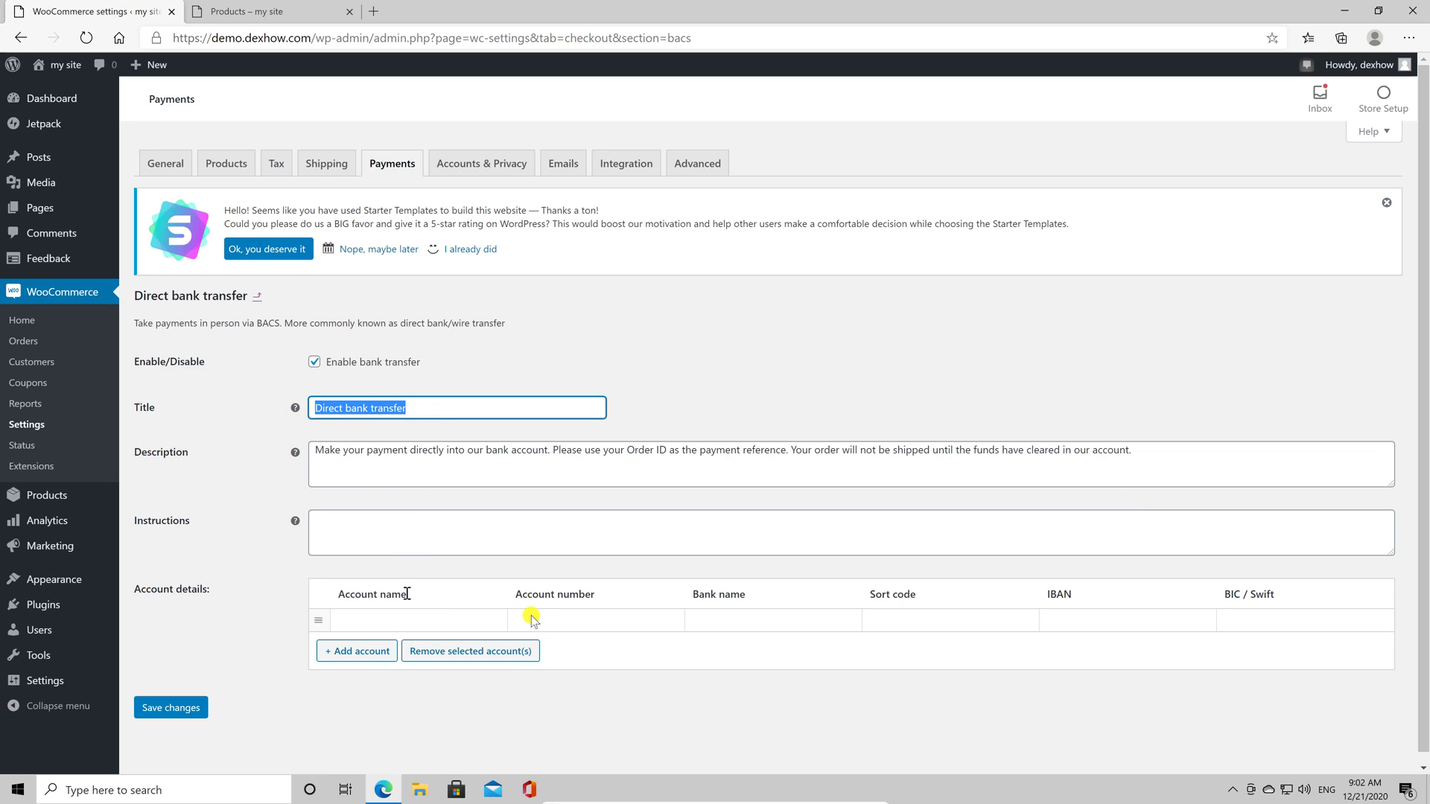
{"action": "left_click", "coordinate": [183, 709]}
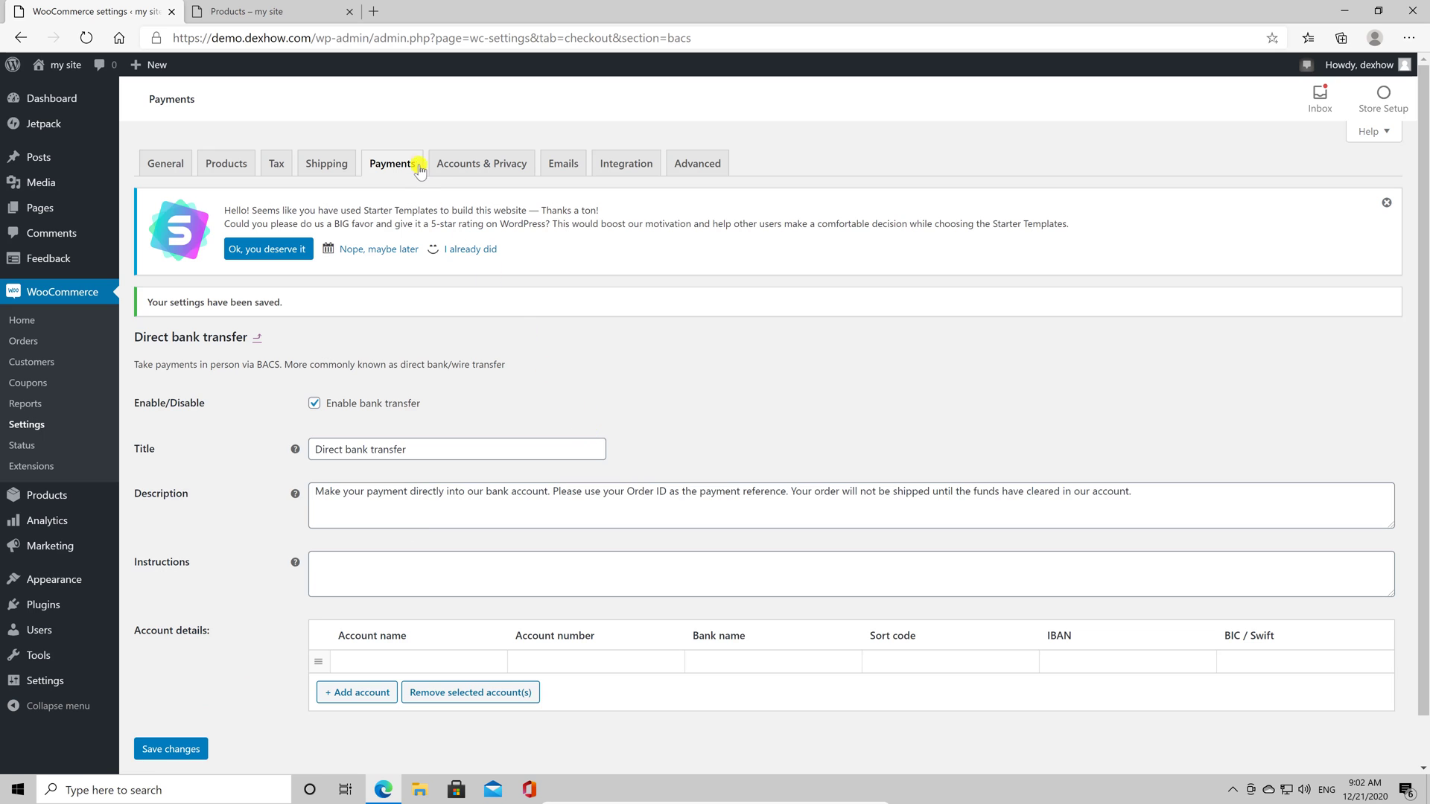
Add a Flat rate shipping method to the Romania shipping zone.
{"action": "left_click", "coordinate": [337, 167]}
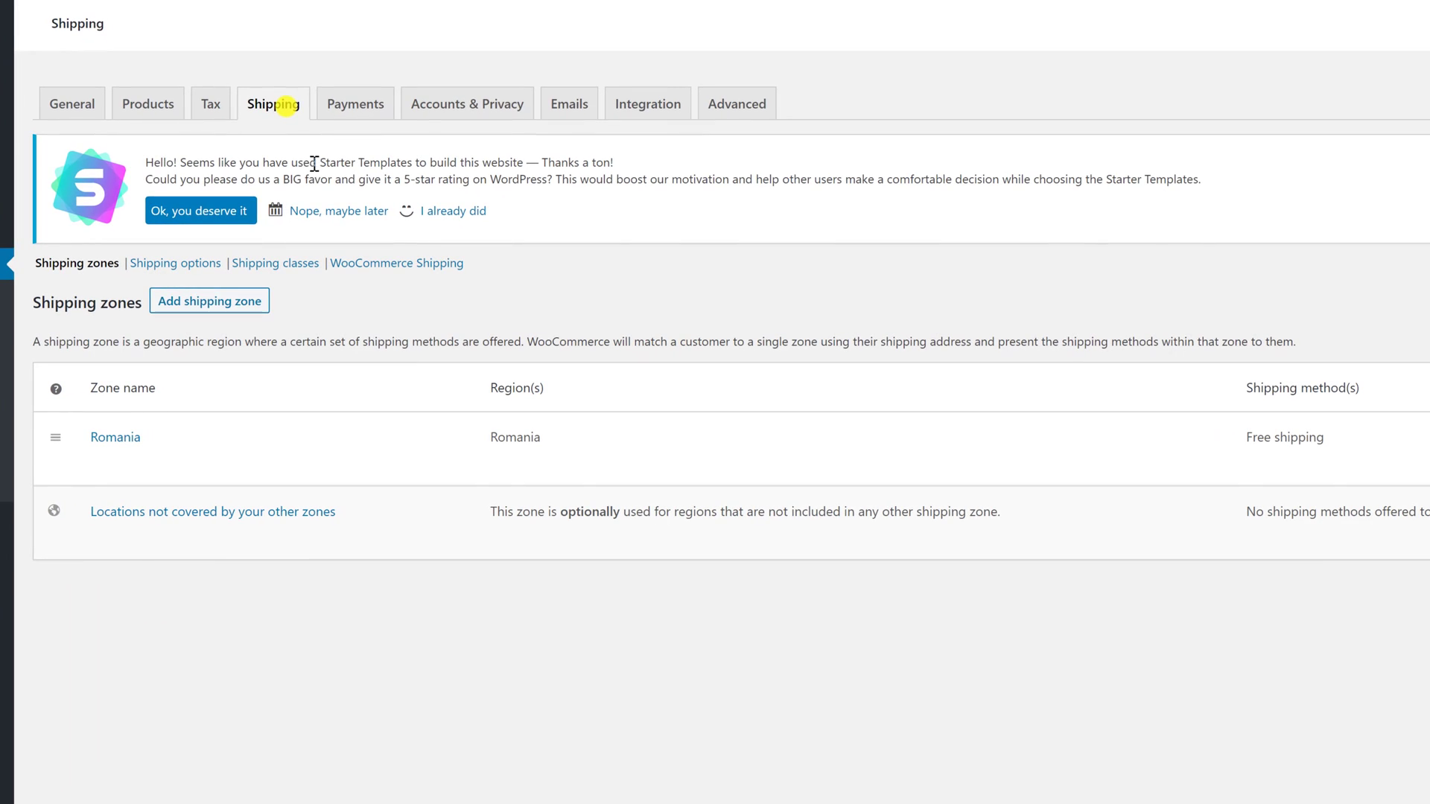
{"action": "mouse_move", "coordinate": [408, 447]}
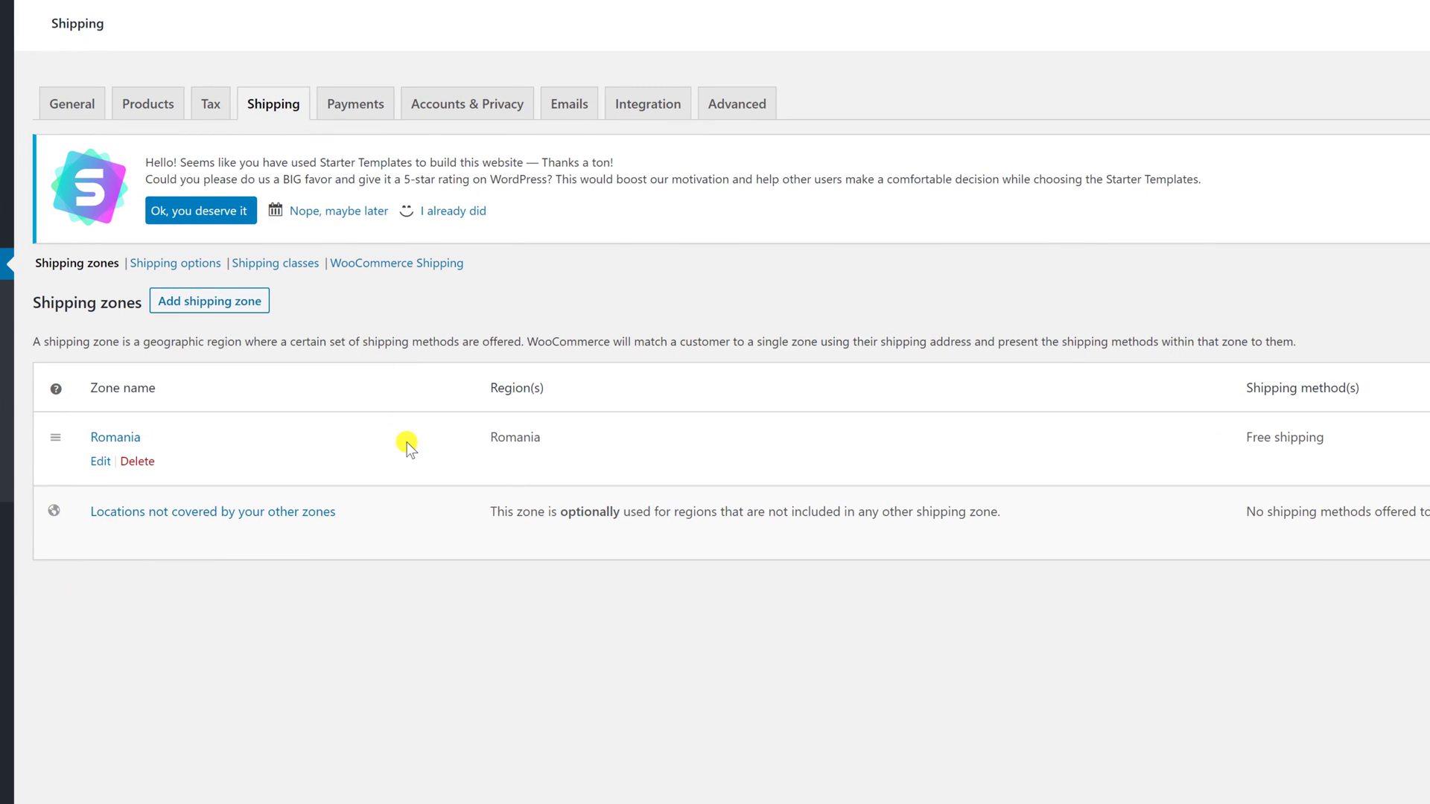
{"action": "left_click", "coordinate": [121, 438]}
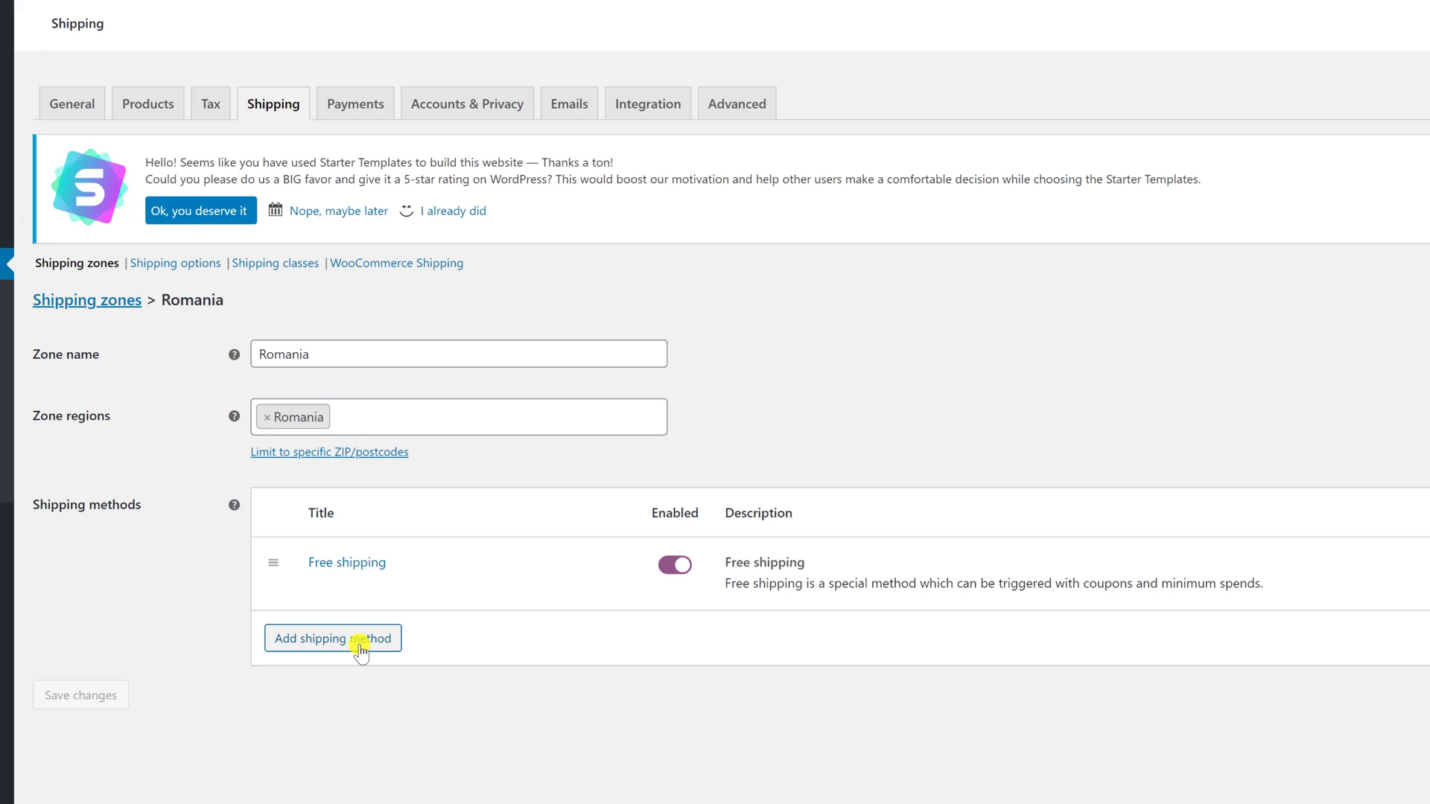
{"action": "left_click", "coordinate": [360, 650]}
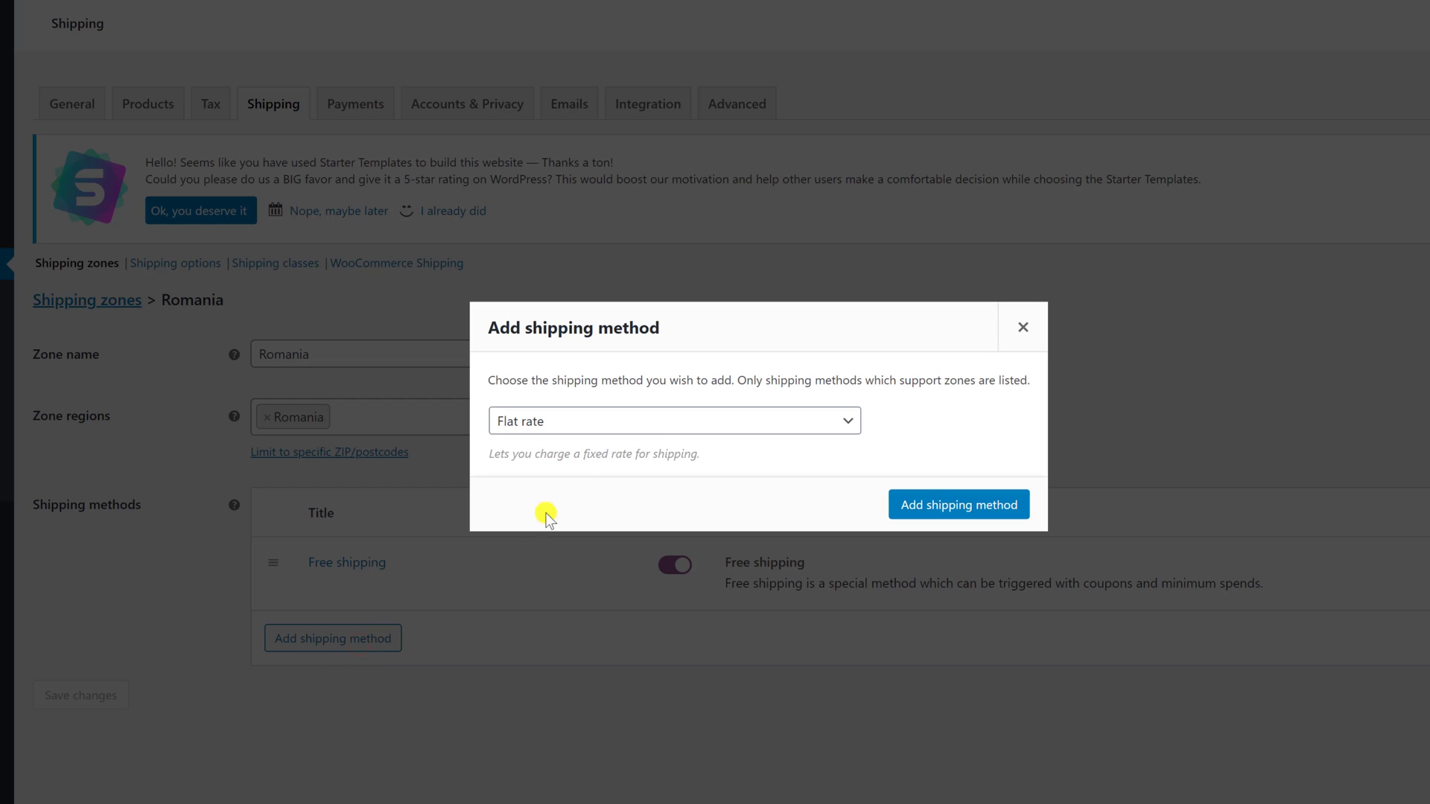
{"action": "left_click", "coordinate": [658, 435]}
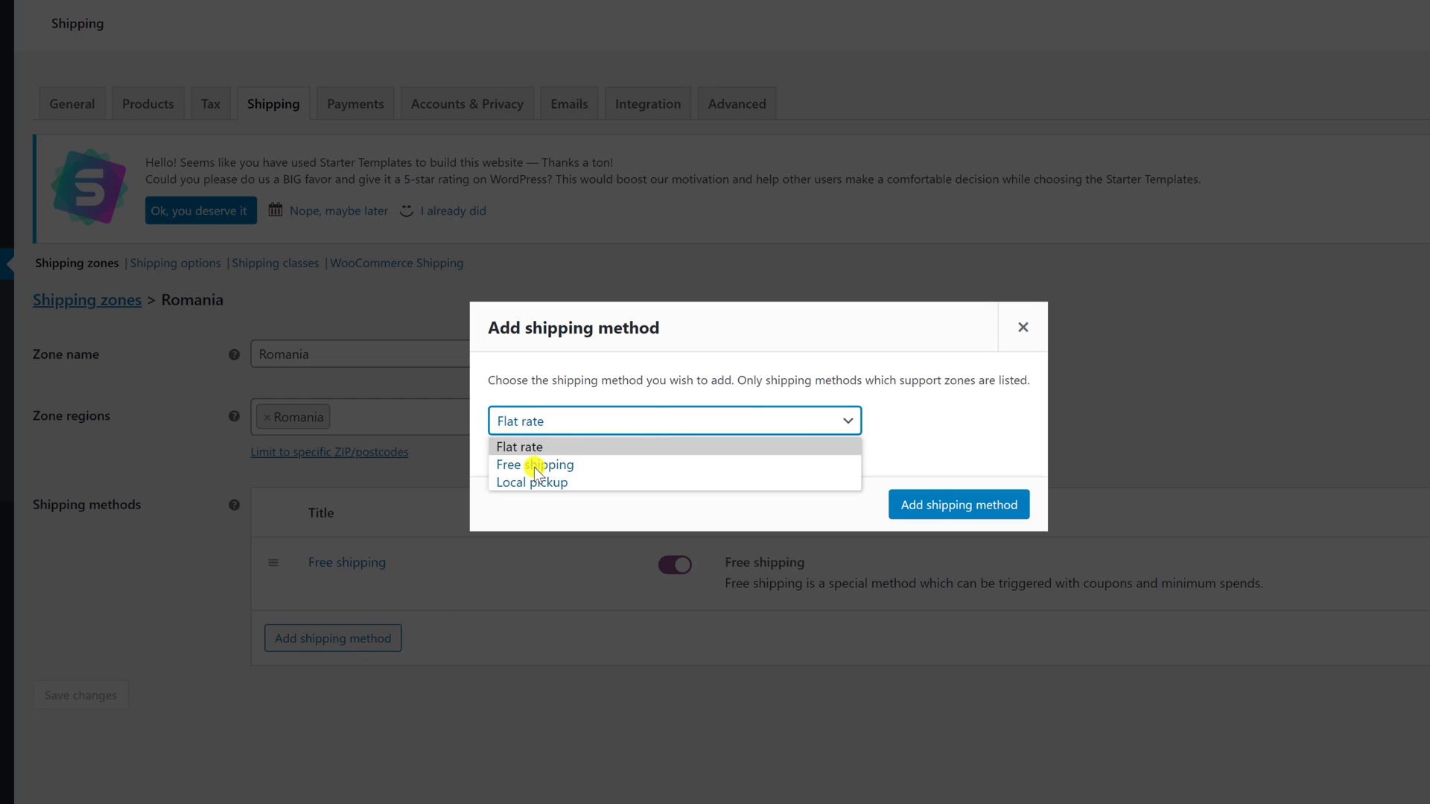
{"action": "key", "text": "Down"}
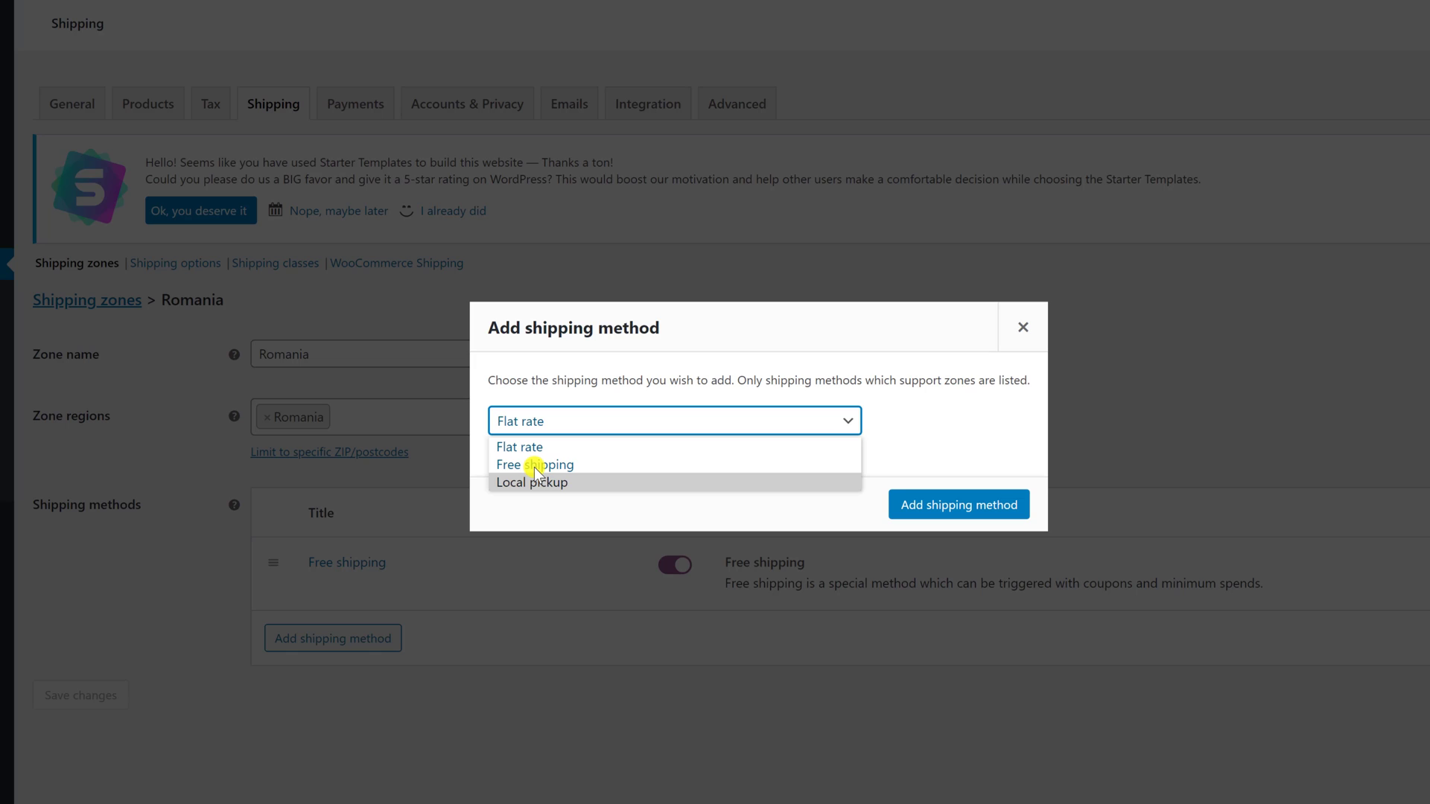
{"action": "key", "text": "Up"}
{"action": "key", "text": "Up"}
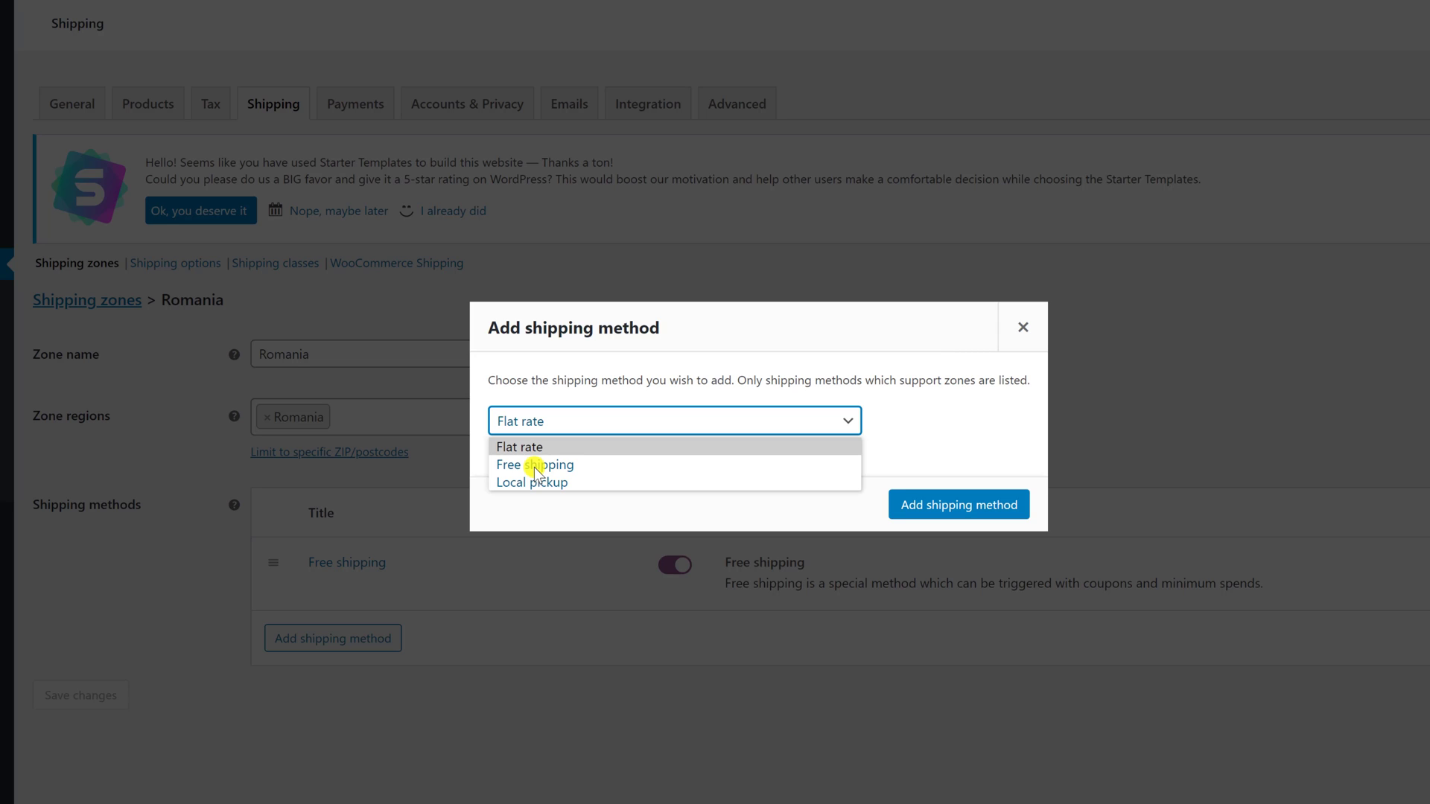
{"action": "left_click", "coordinate": [552, 446]}
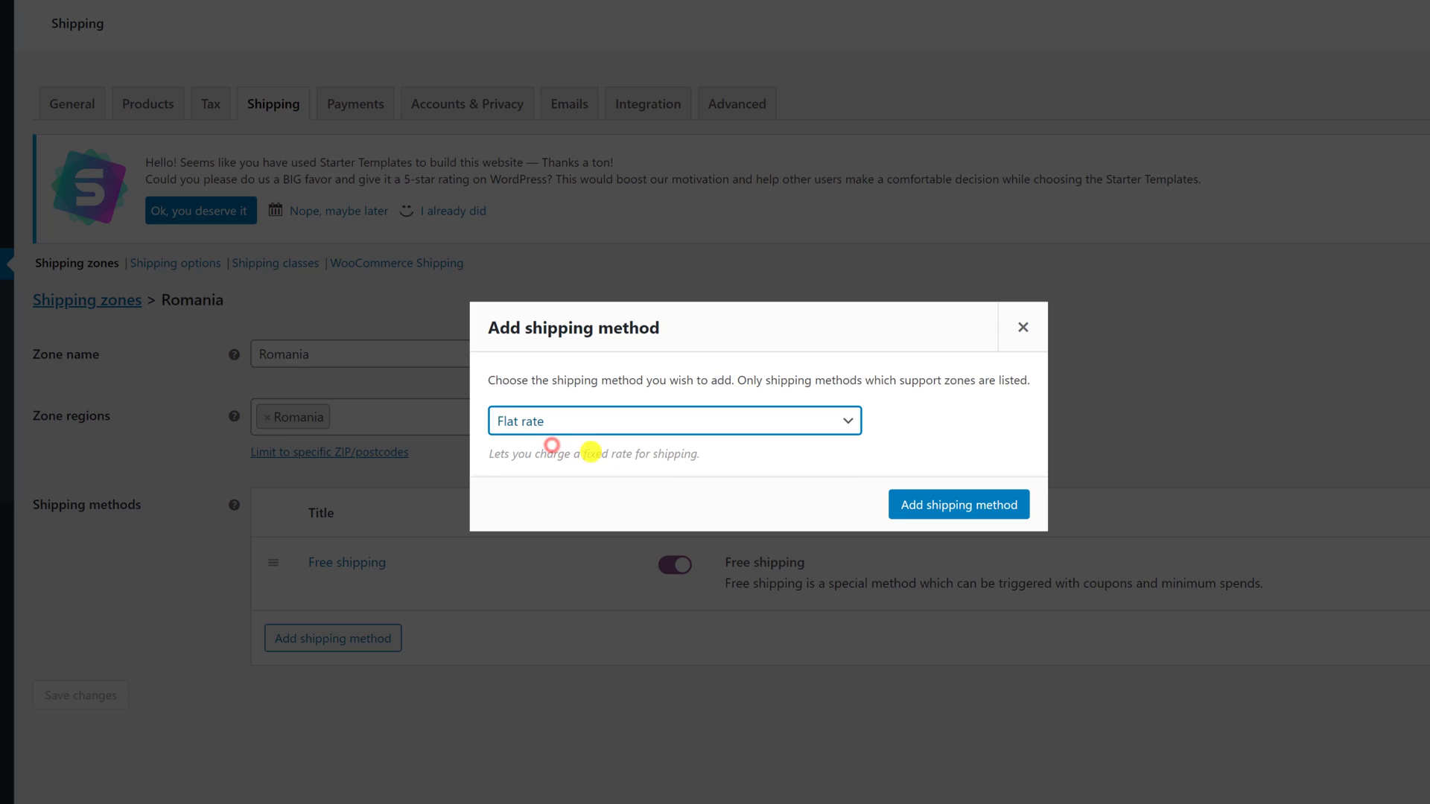
{"action": "left_click", "coordinate": [910, 509]}
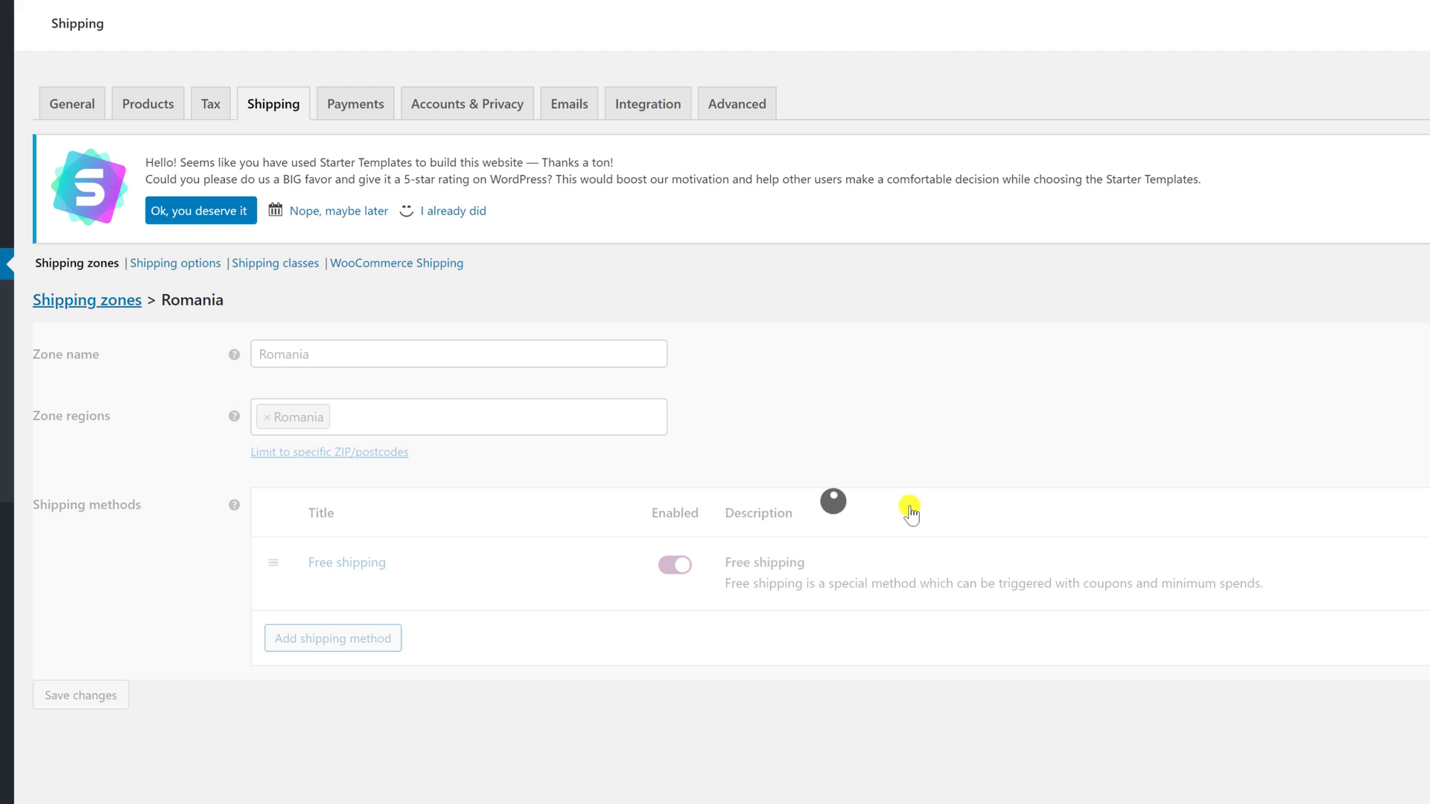
Set the Romania flat rate cost to 100 and save it.
{"action": "mouse_move", "coordinate": [406, 623]}
{"action": "left_click", "coordinate": [322, 638]}
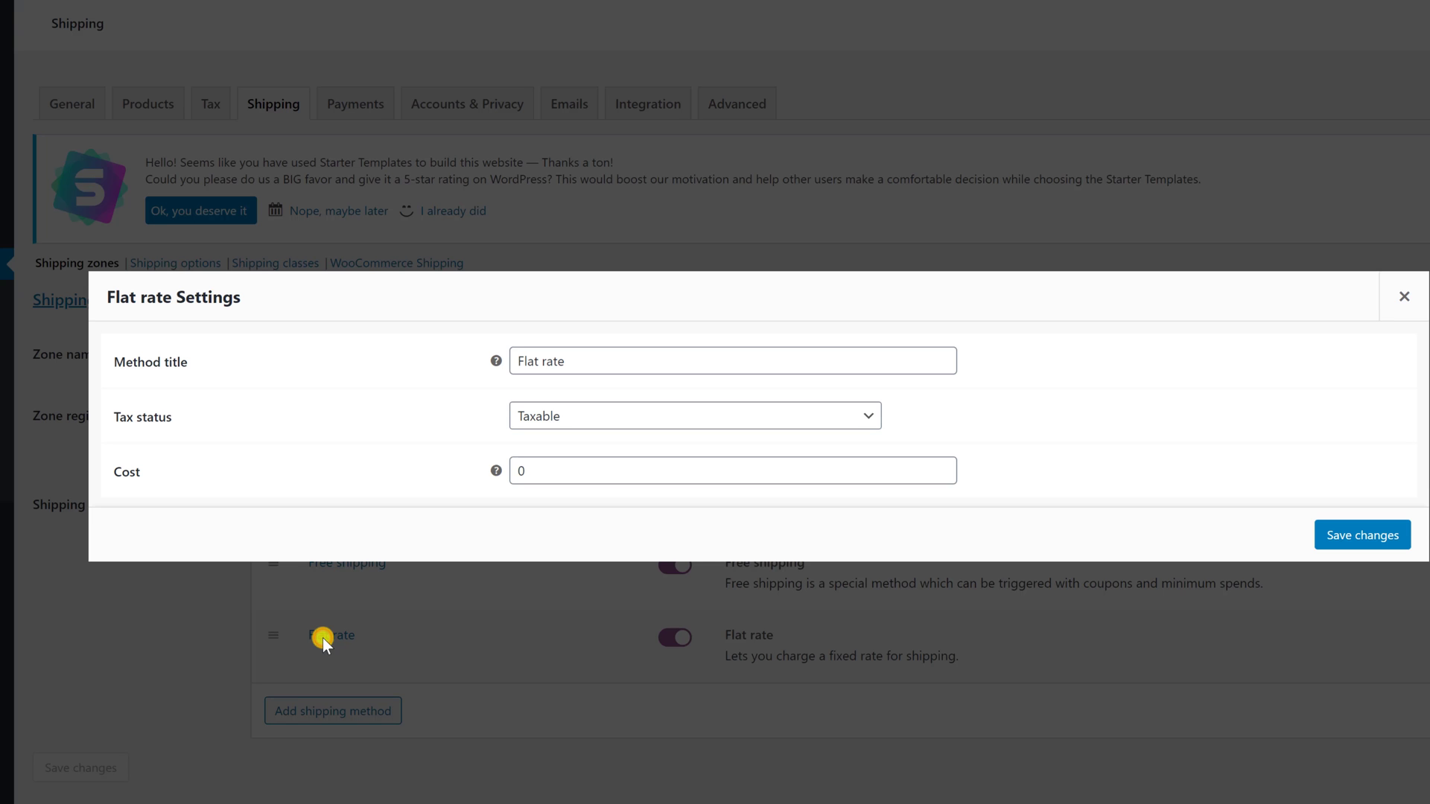
{"action": "left_click", "coordinate": [546, 479]}
{"action": "key", "text": "BackSpace"}
{"action": "left_click", "coordinate": [518, 476]}
{"action": "type", "text": "100"}
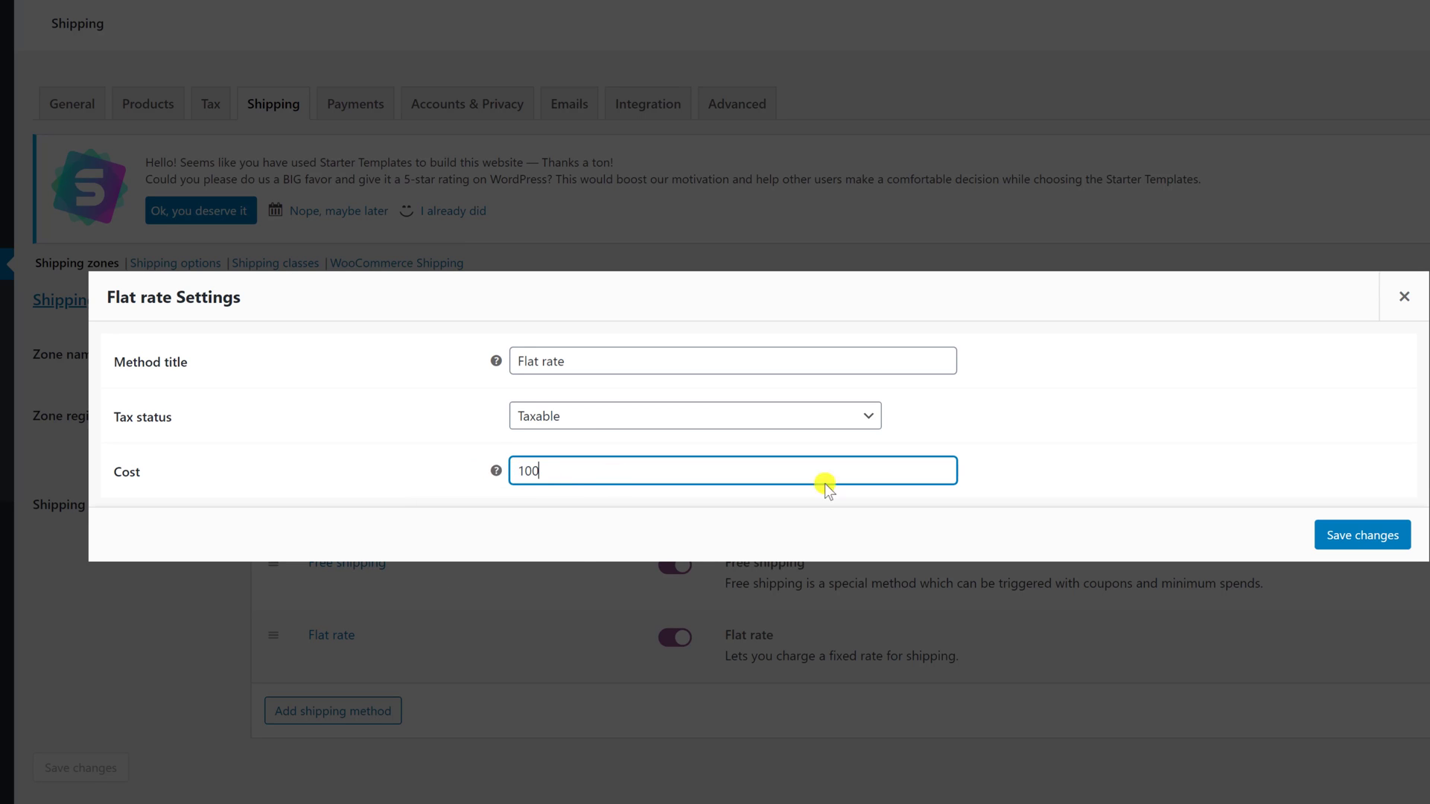
{"action": "left_click", "coordinate": [1356, 527]}
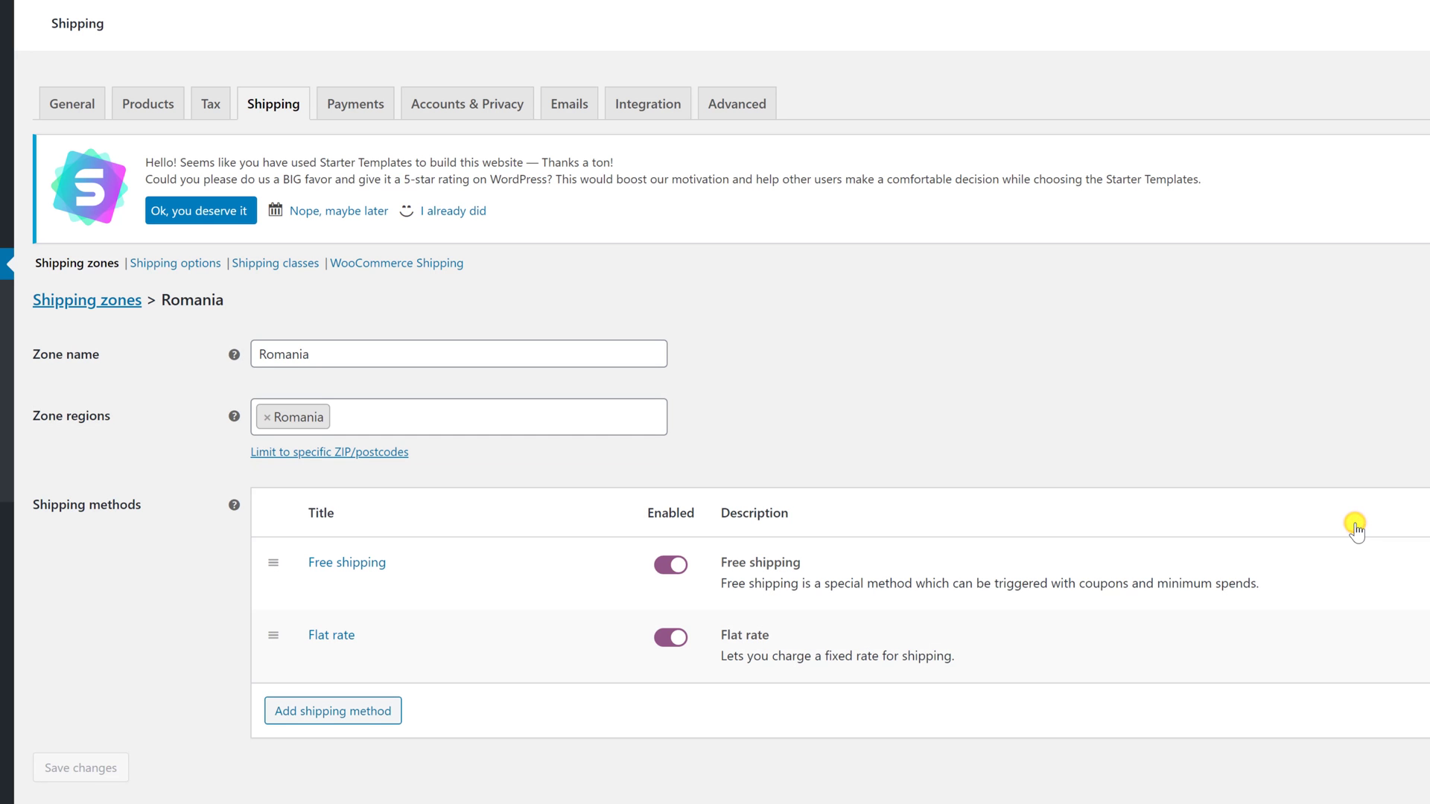
Turn off free shipping for Romania and save the zone's changes.
{"action": "left_click", "coordinate": [680, 573]}
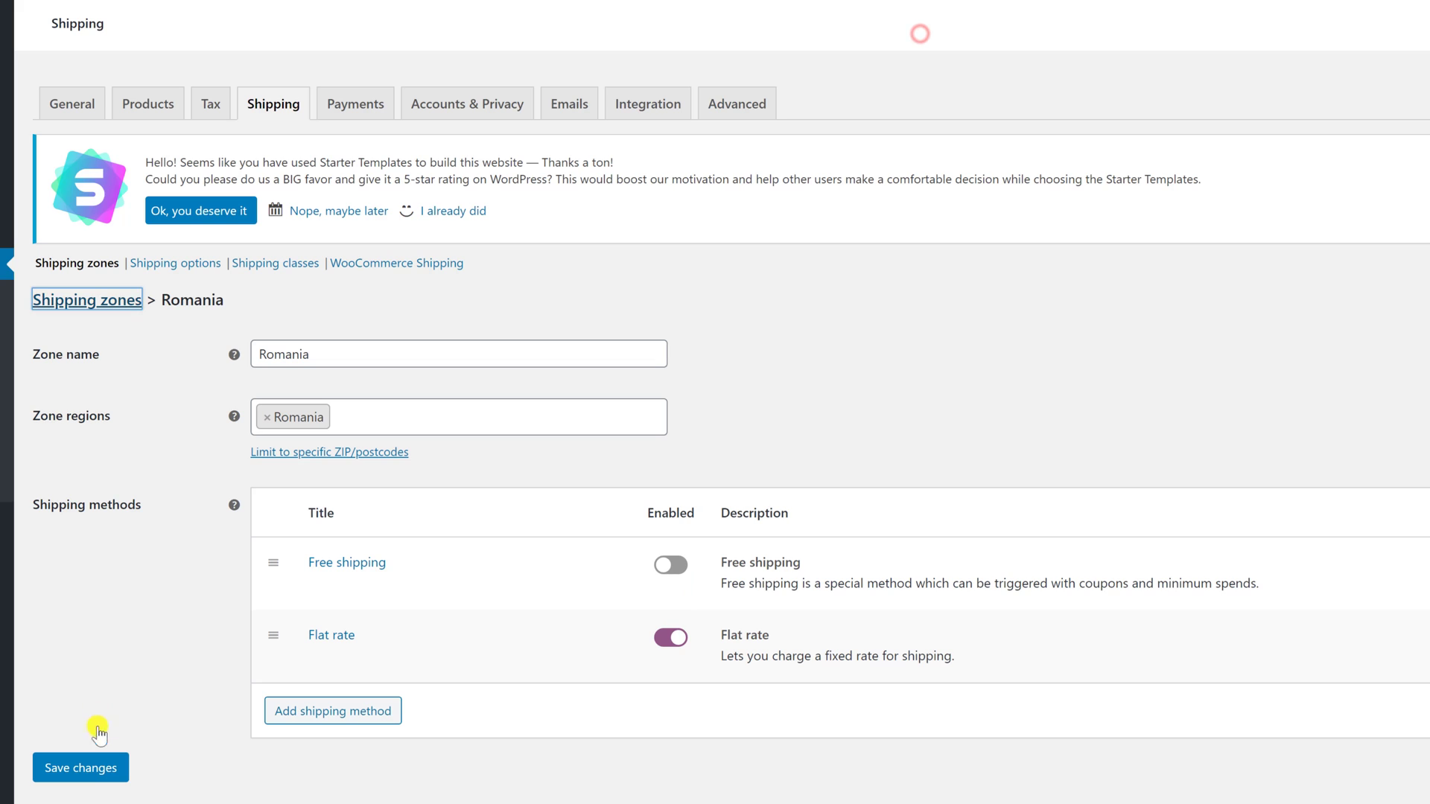
{"action": "left_click", "coordinate": [96, 759]}
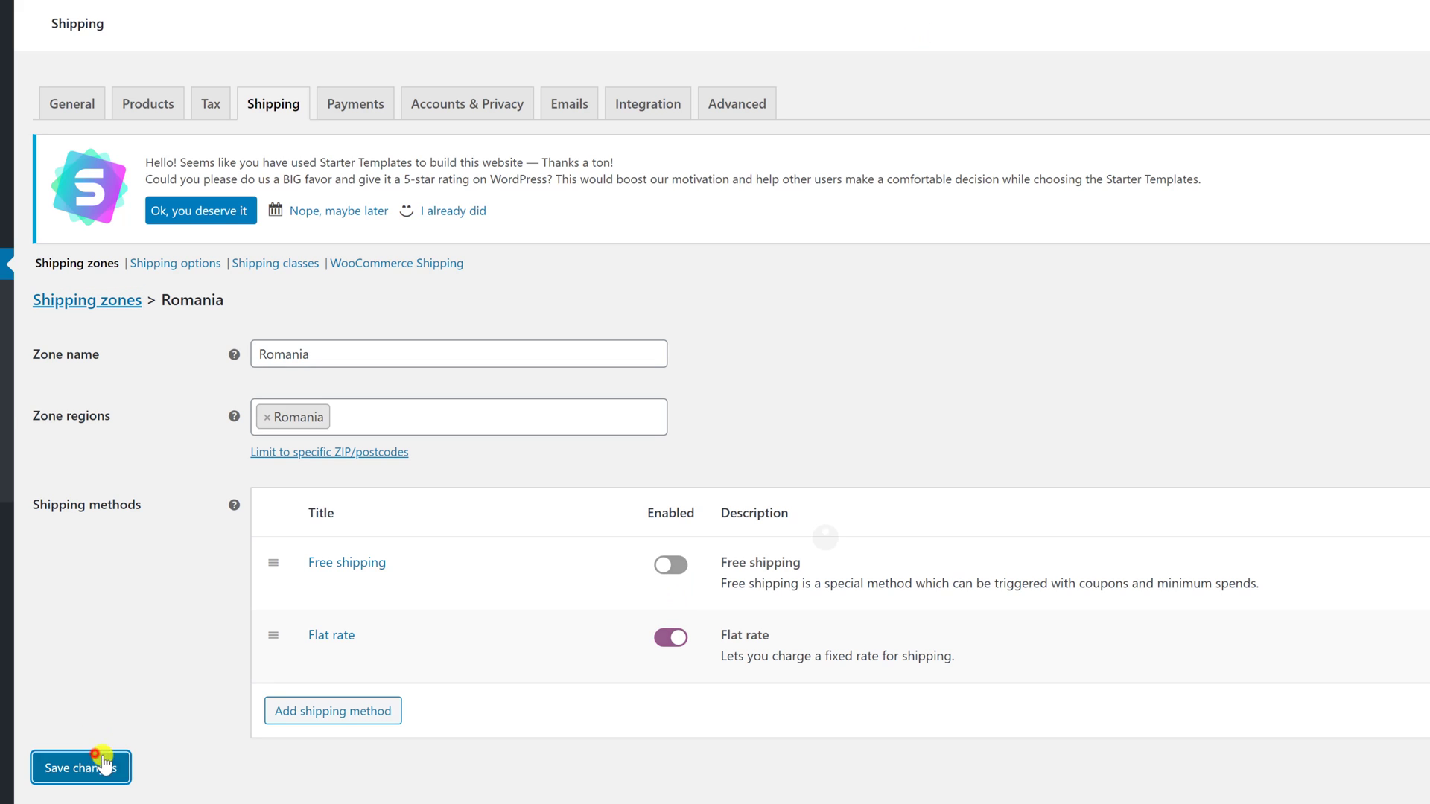
{"action": "left_click", "coordinate": [84, 301]}
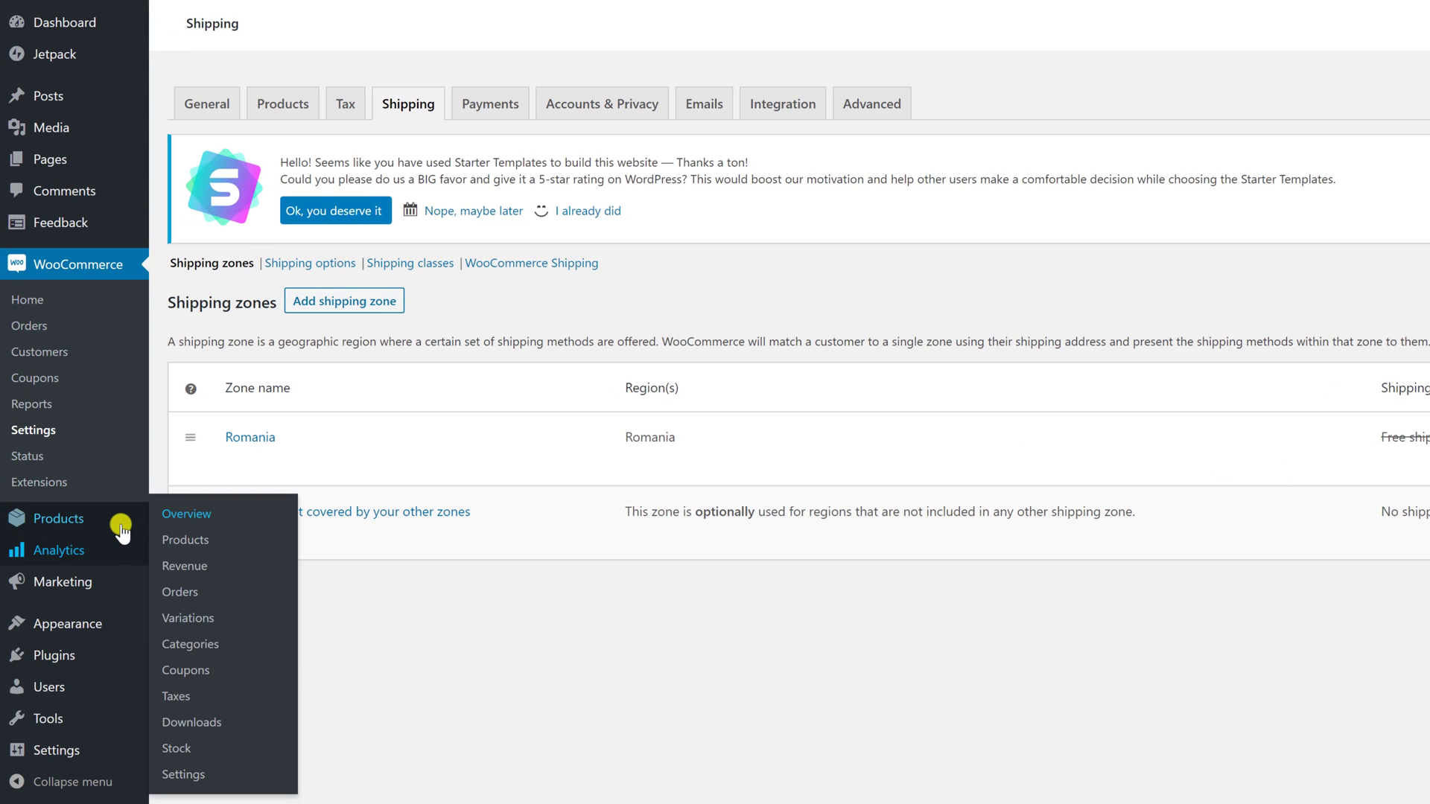
Create a new product titled 'test product' with the description 'test description'.
{"action": "mouse_move", "coordinate": [118, 522]}
{"action": "left_click", "coordinate": [212, 555]}
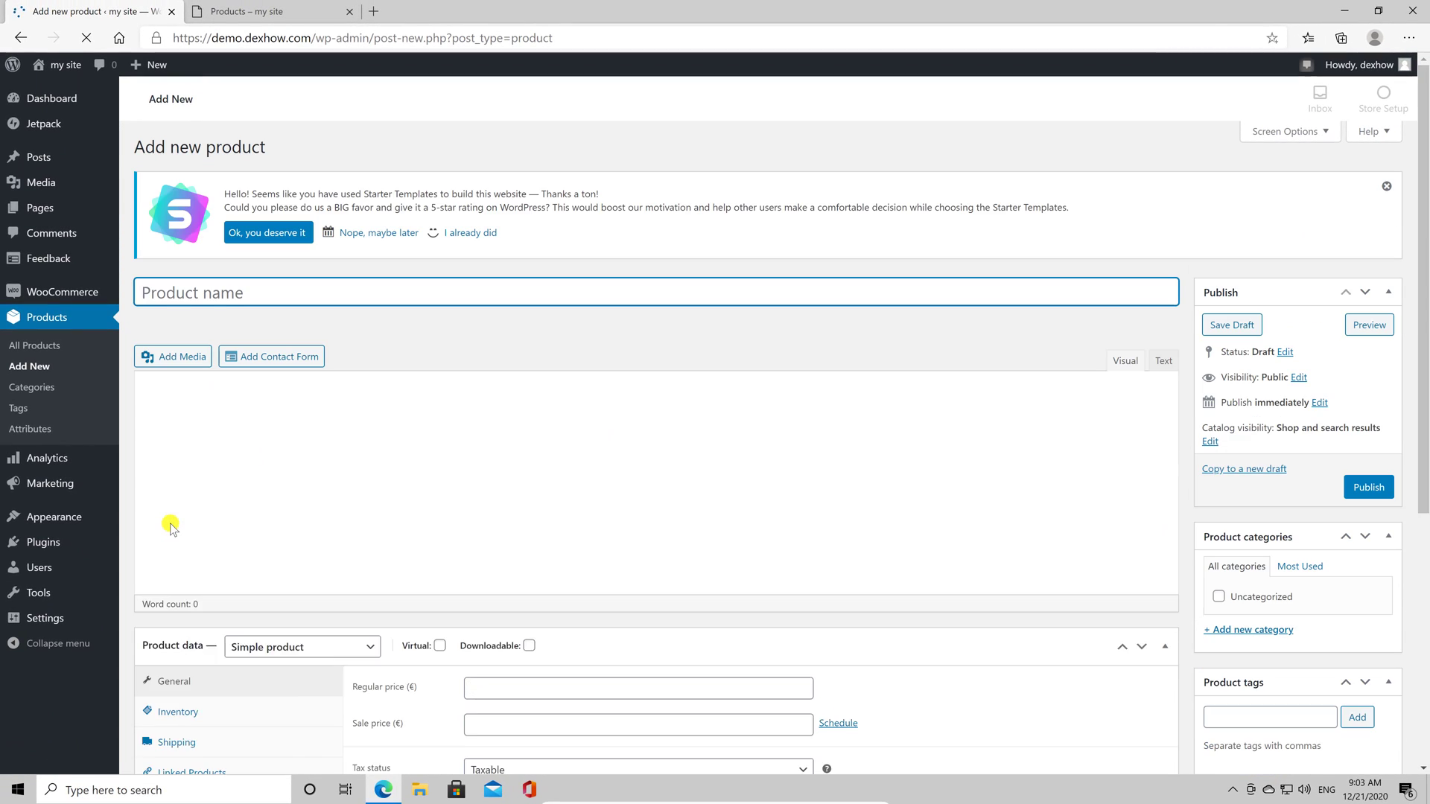
{"action": "type", "text": "test product"}
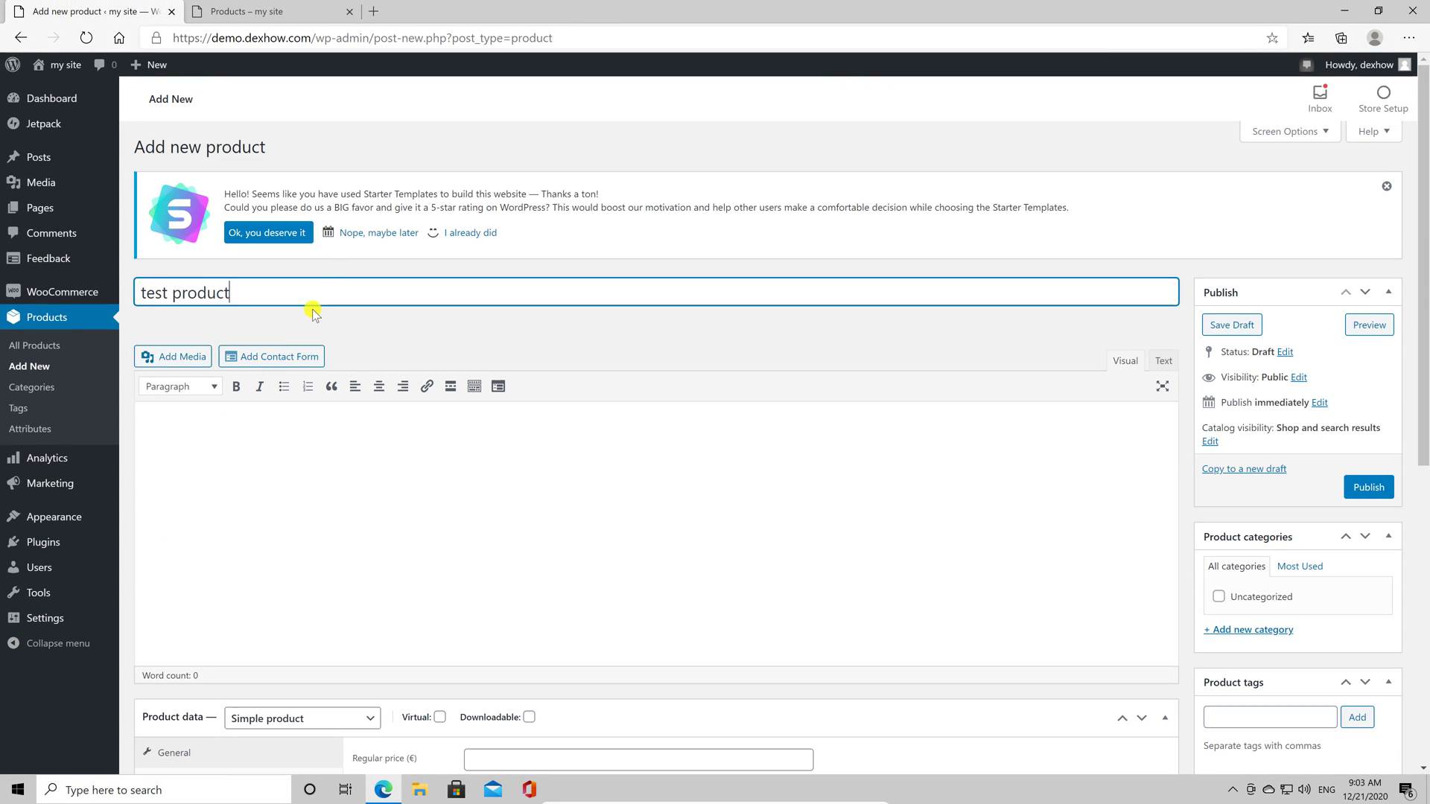
{"action": "scroll", "coordinate": [372, 369], "scroll_direction": "down", "scroll_amount": 1}
{"action": "scroll", "coordinate": [371, 370], "scroll_direction": "down", "scroll_amount": 2}
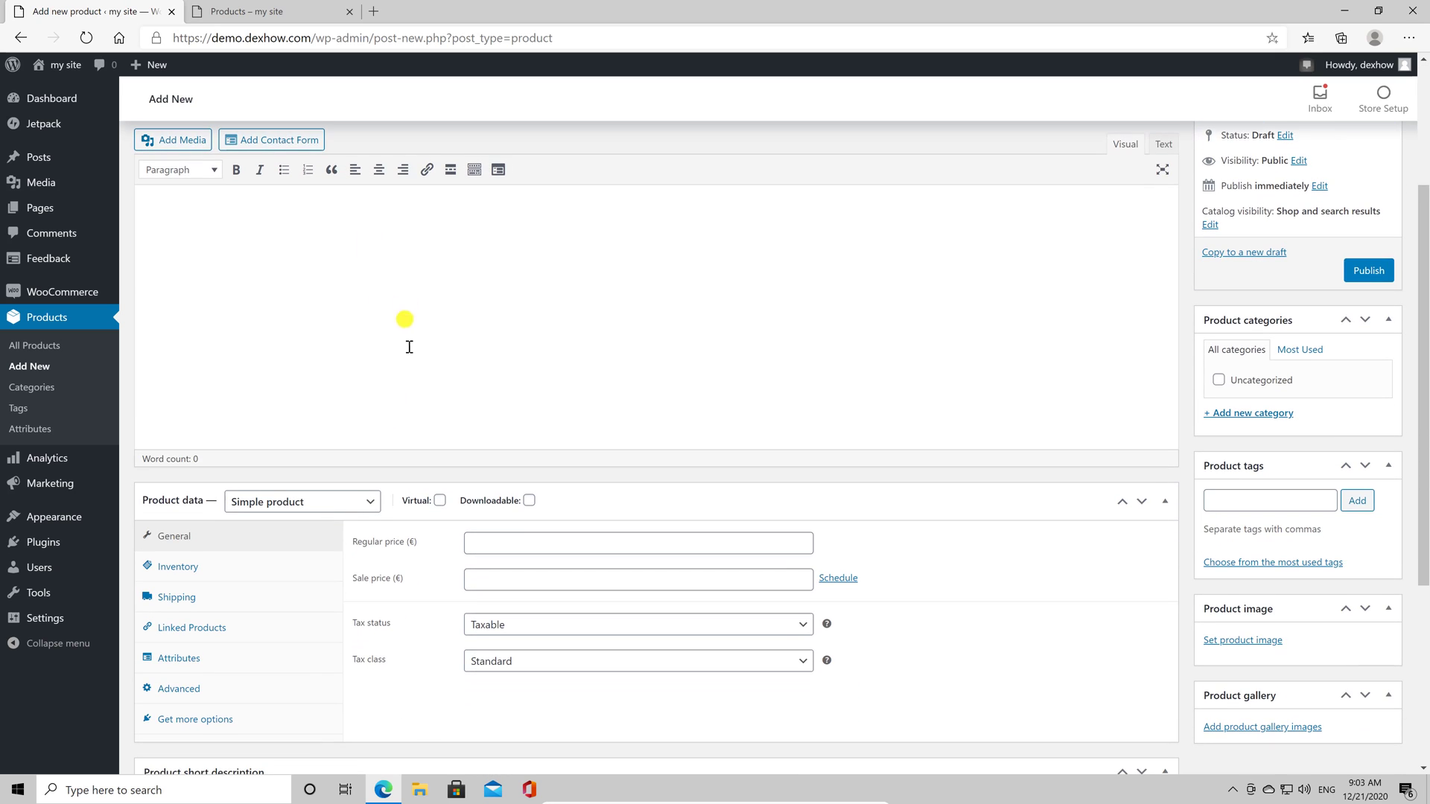
{"action": "left_click", "coordinate": [411, 281]}
{"action": "type", "text": "test des"}
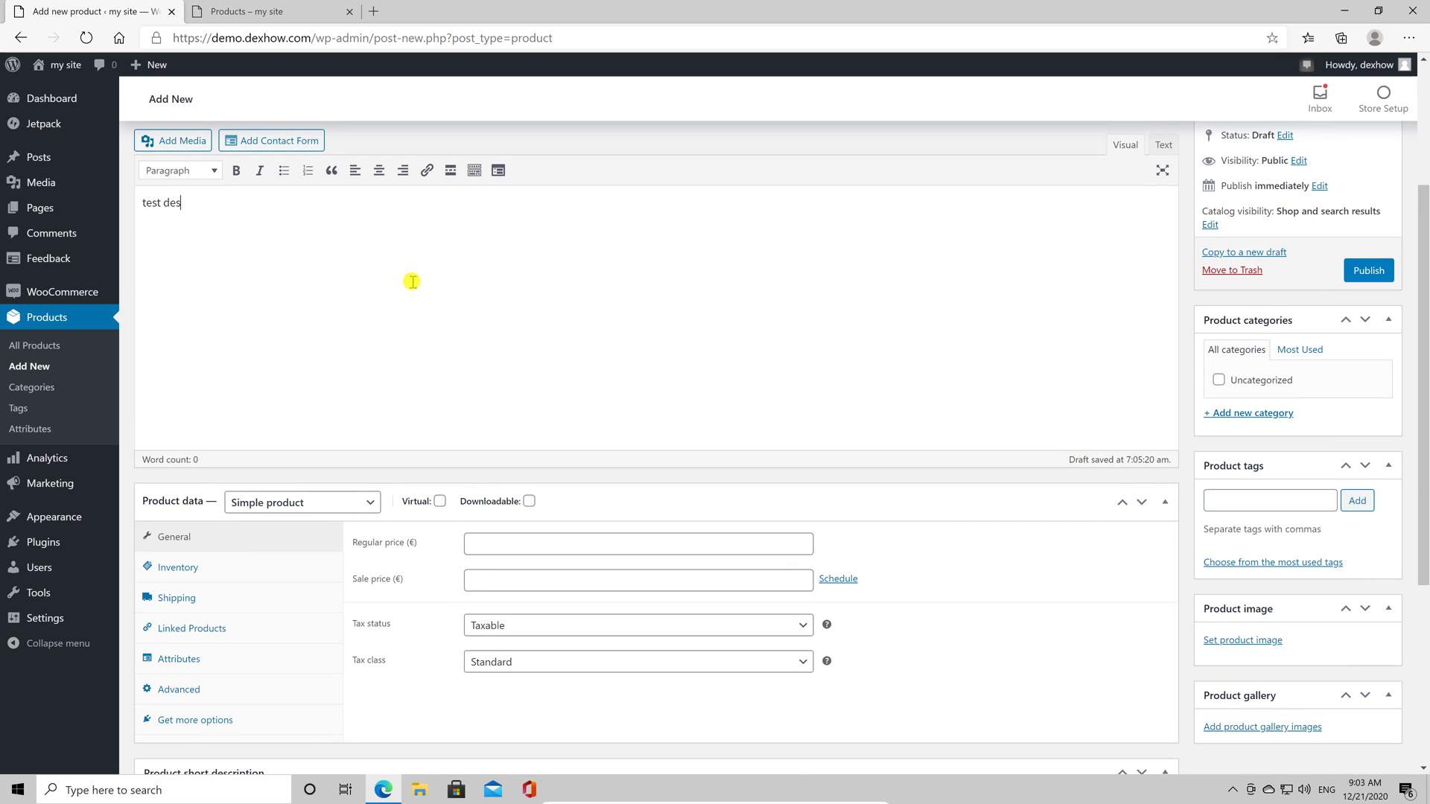
{"action": "type", "text": "cription"}
Enter a regular price of 100 and a sale price of 90.
{"action": "left_click", "coordinate": [512, 544]}
{"action": "type", "text": "100"}
{"action": "key", "text": "Tab"}
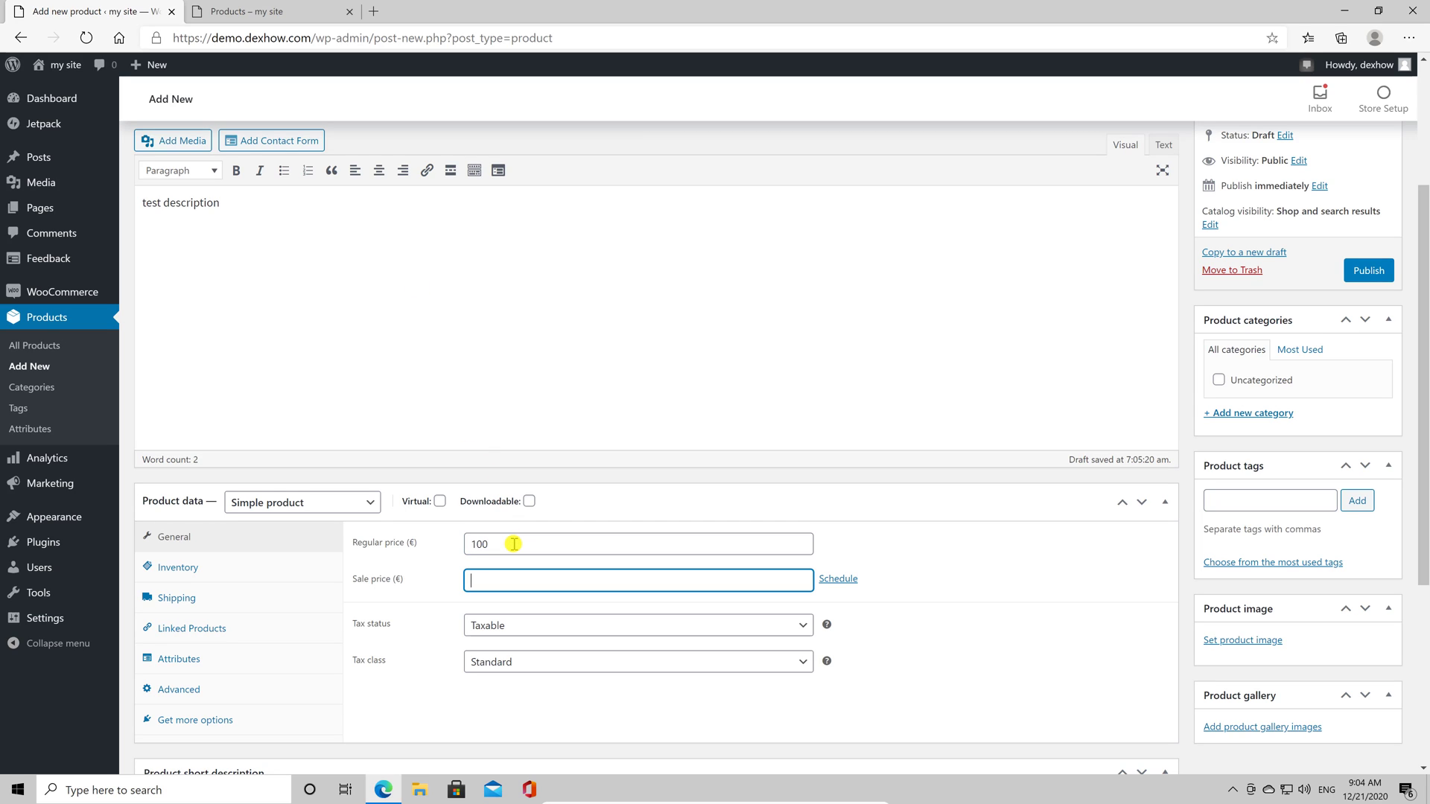
{"action": "type", "text": "90"}
{"action": "scroll", "coordinate": [613, 653], "scroll_direction": "down", "scroll_amount": 2}
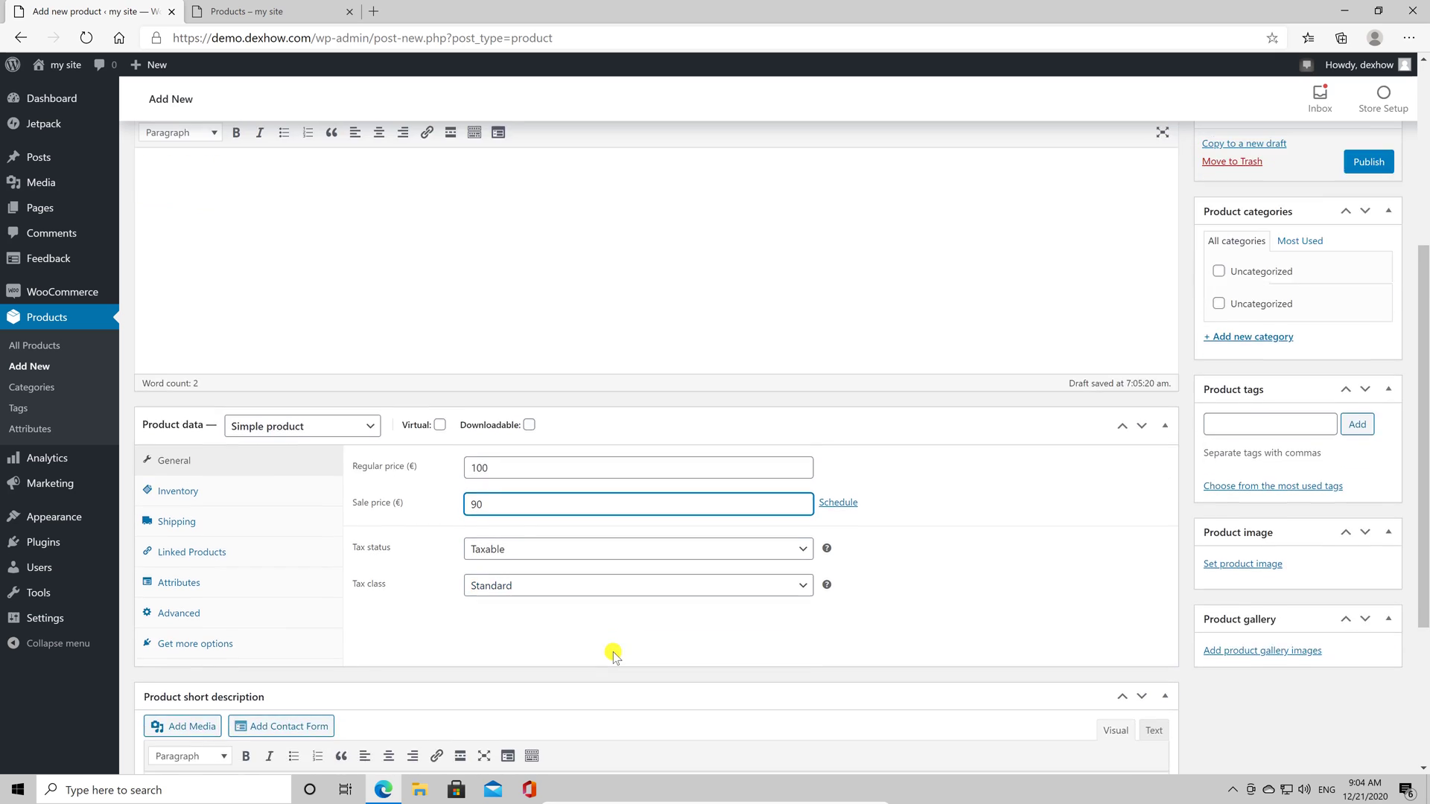
{"action": "scroll", "coordinate": [612, 653], "scroll_direction": "down", "scroll_amount": 2}
{"action": "scroll", "coordinate": [612, 654], "scroll_direction": "up", "scroll_amount": 3}
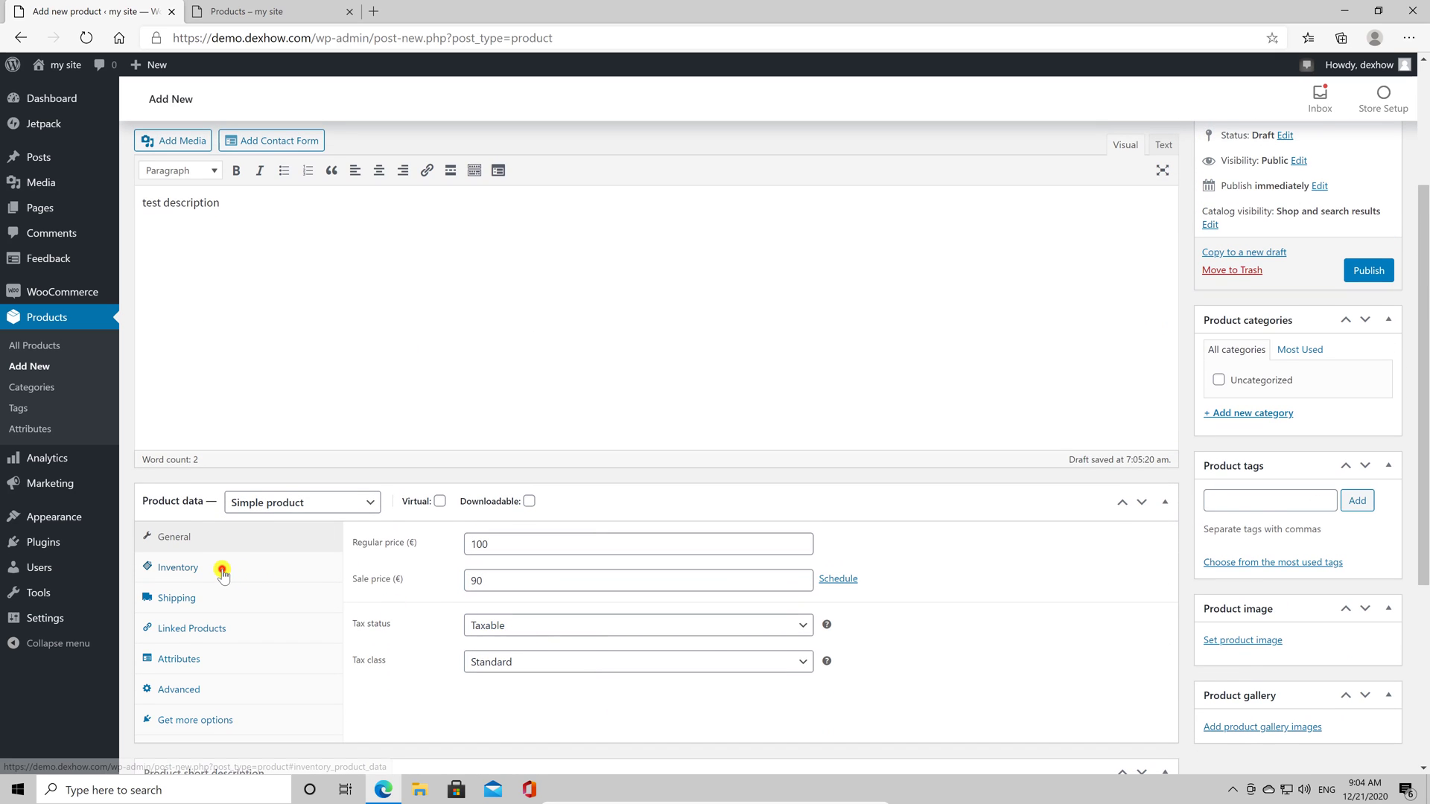
Turn on stock management and enter SKU 13482132 in the product's Inventory settings.
{"action": "left_click", "coordinate": [223, 575]}
{"action": "left_click", "coordinate": [491, 543]}
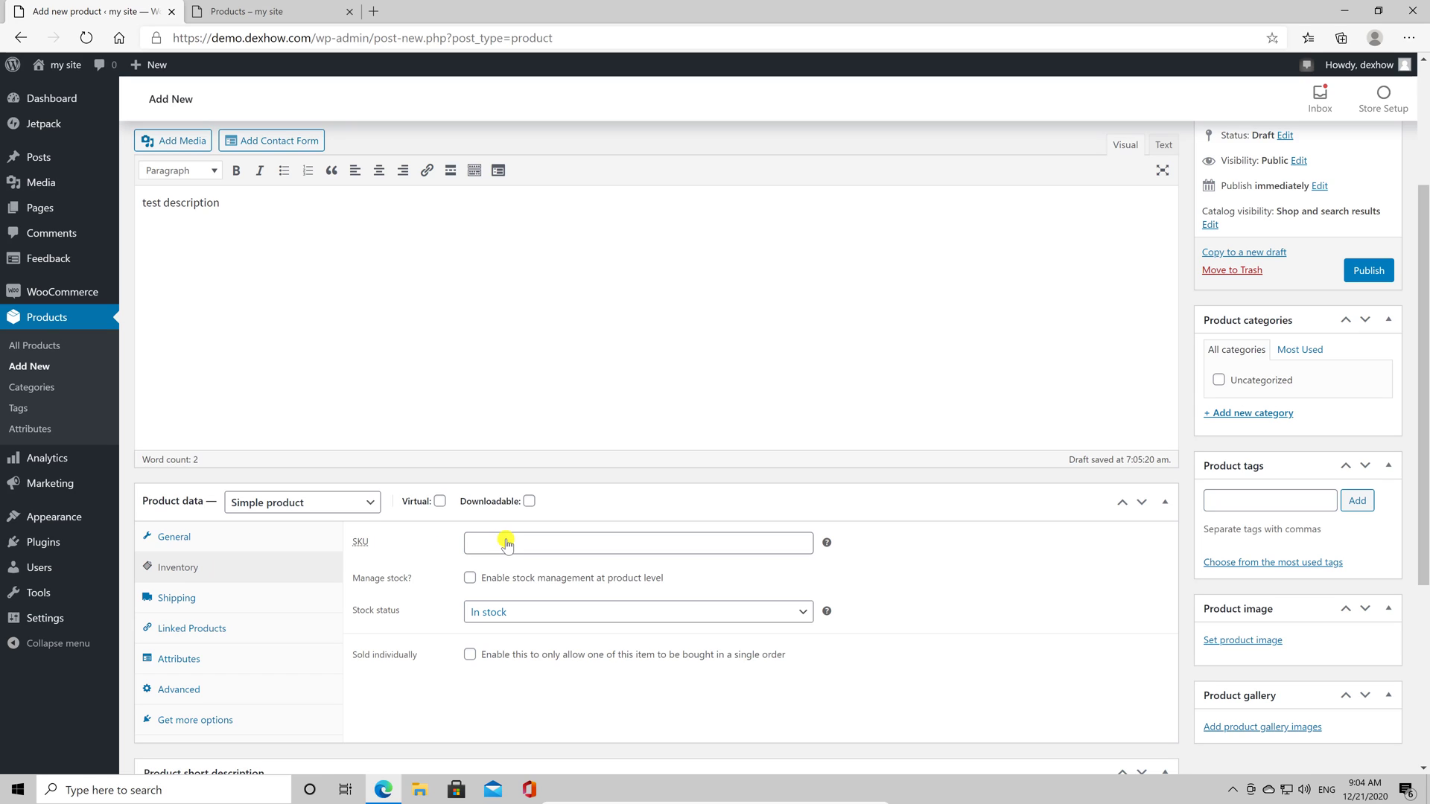
{"action": "left_click", "coordinate": [511, 578]}
{"action": "left_click", "coordinate": [517, 551]}
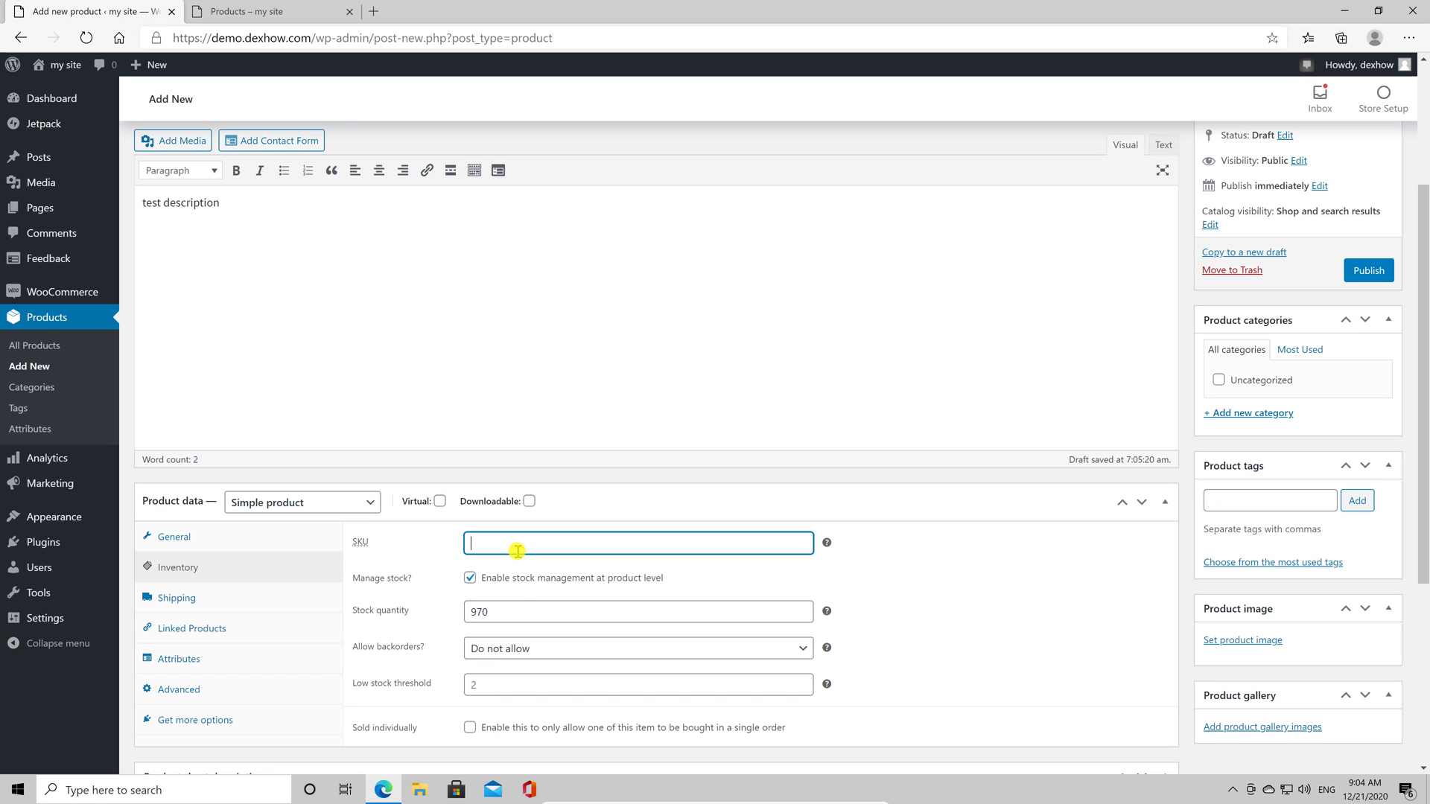
{"action": "type", "text": "134821321"}
{"action": "left_click", "coordinate": [202, 598]}
Upload person-sitting-front-desk-typing-keyboard-laptop.jpg from Downloads and set it as the product image.
{"action": "scroll", "coordinate": [1276, 656], "scroll_direction": "down", "scroll_amount": 3}
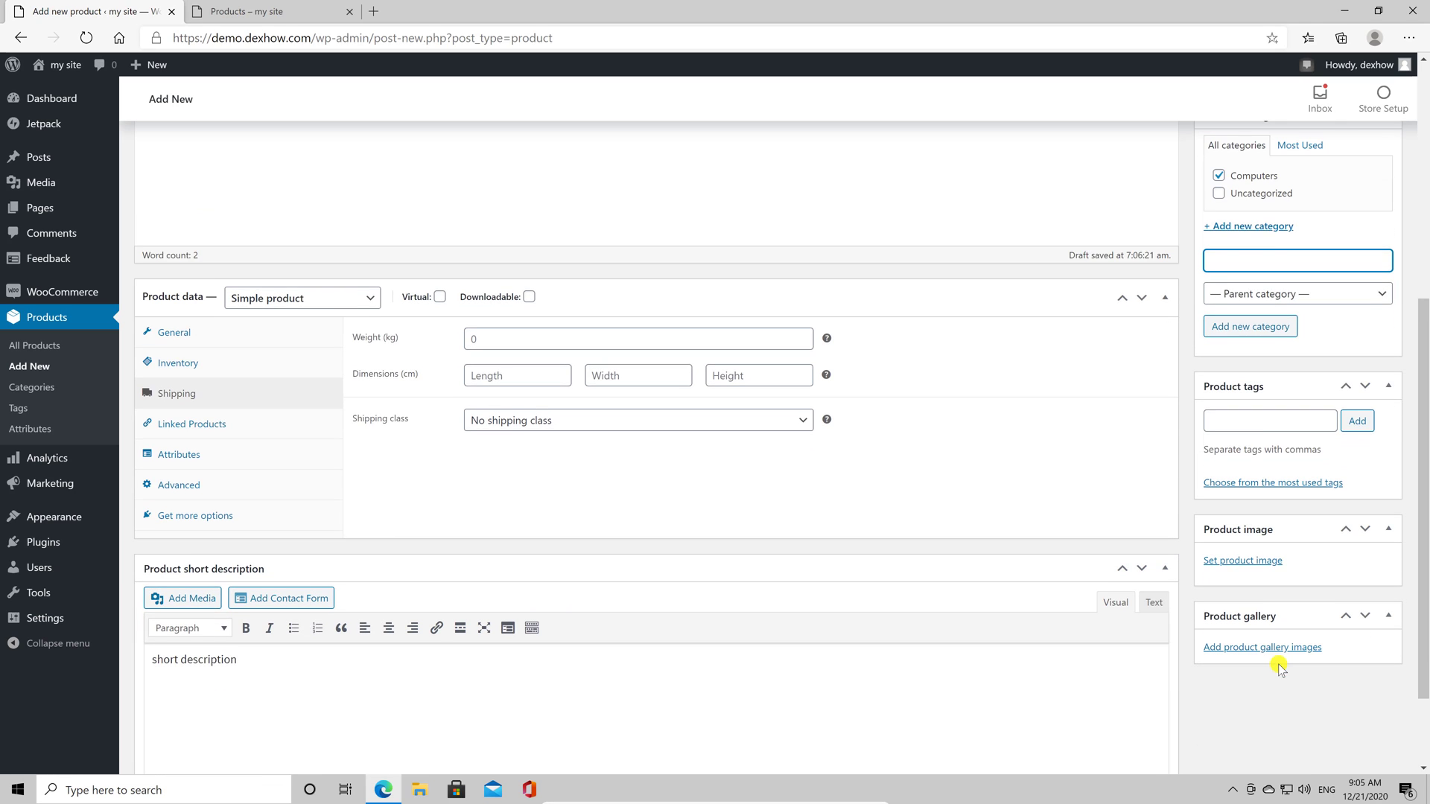
{"action": "left_click", "coordinate": [1270, 555]}
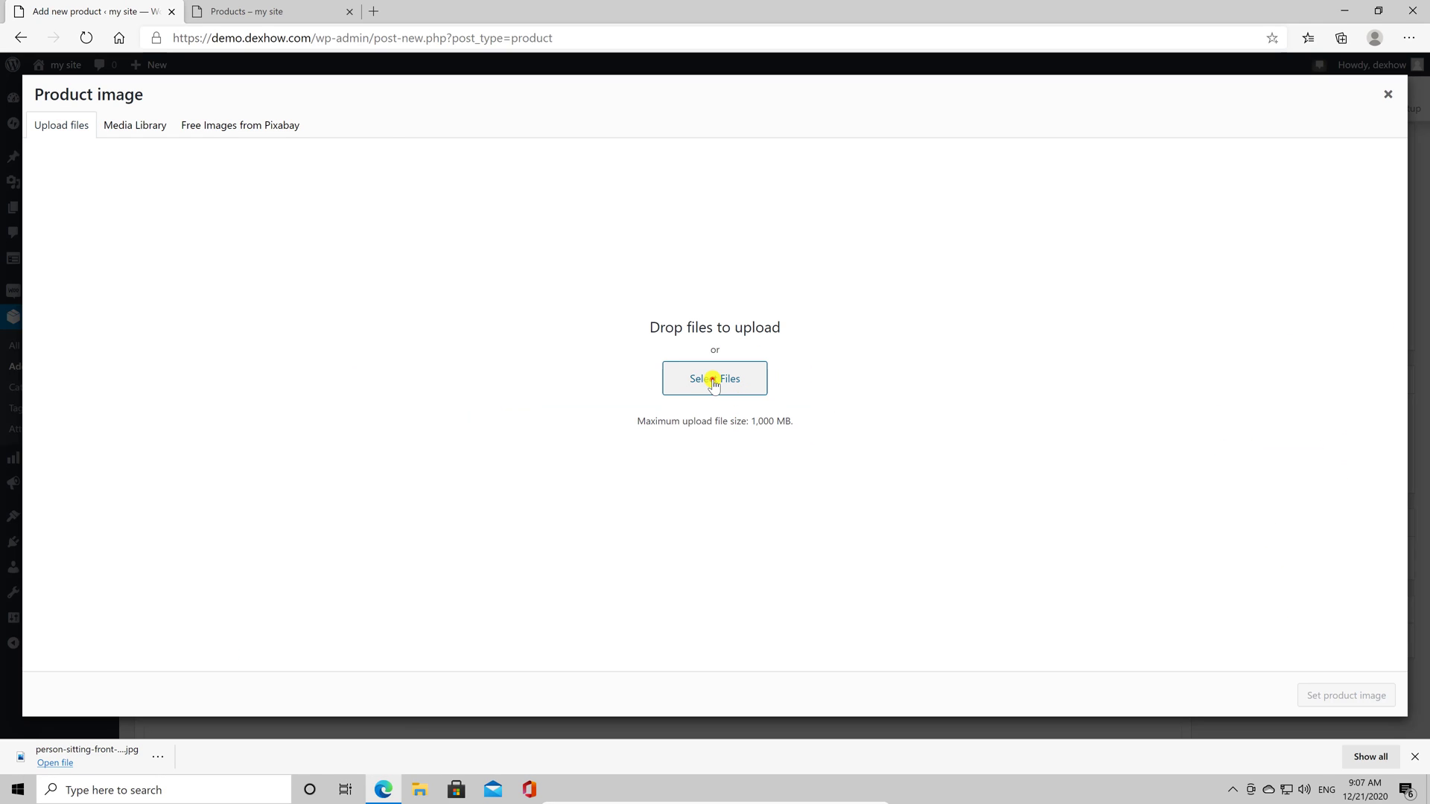
{"action": "left_click", "coordinate": [712, 380]}
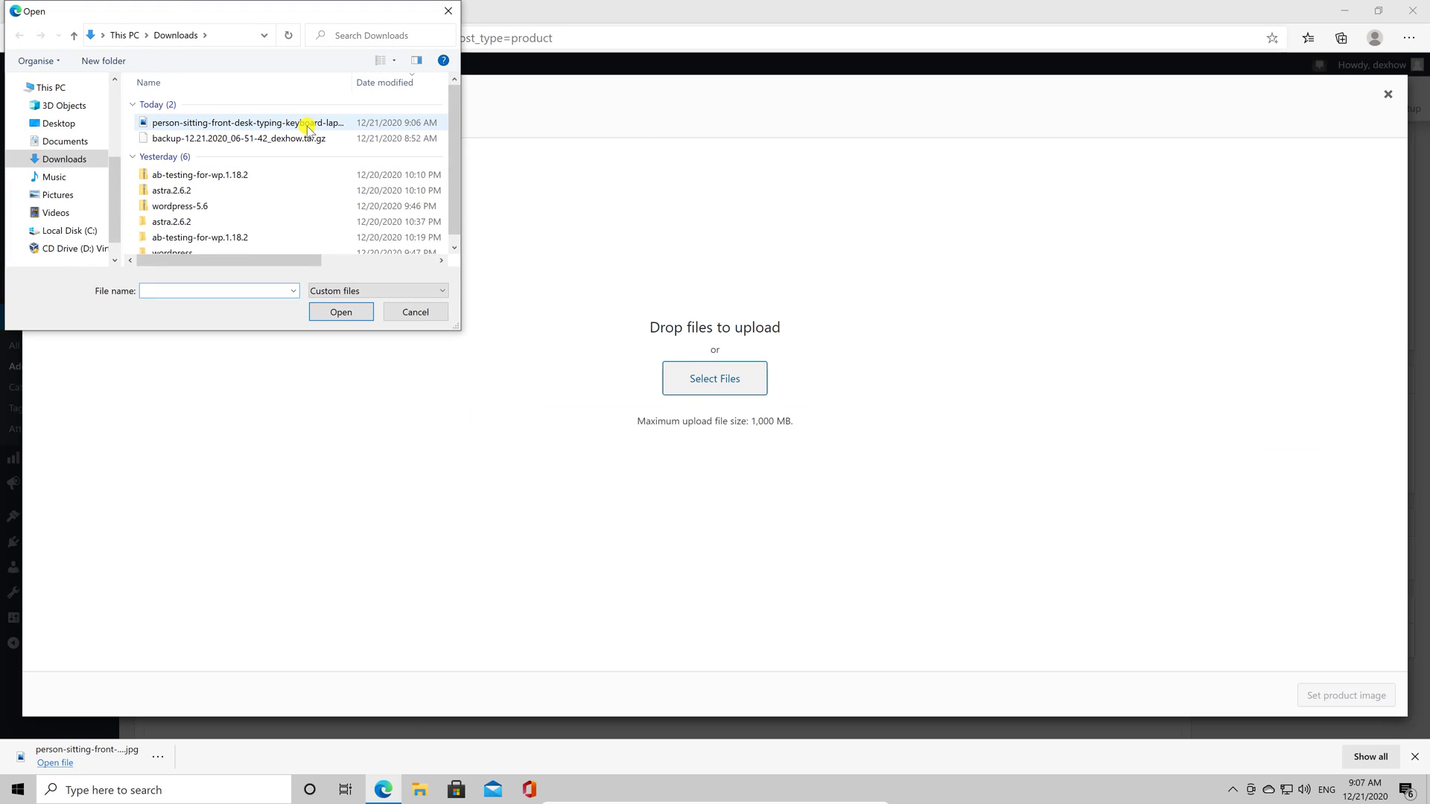
{"action": "left_click", "coordinate": [307, 124]}
{"action": "double_click", "coordinate": [308, 124]}
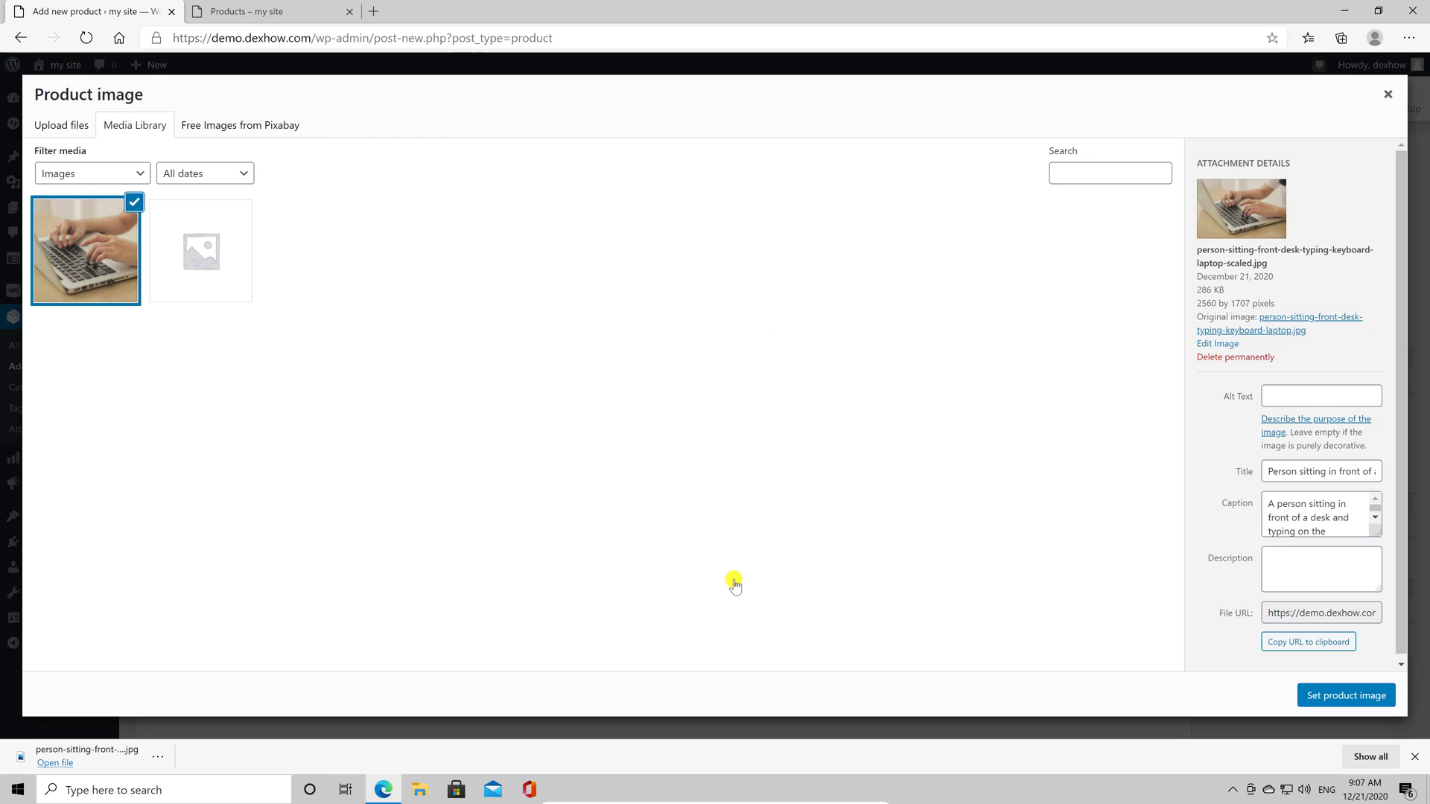
{"action": "left_click", "coordinate": [1338, 701]}
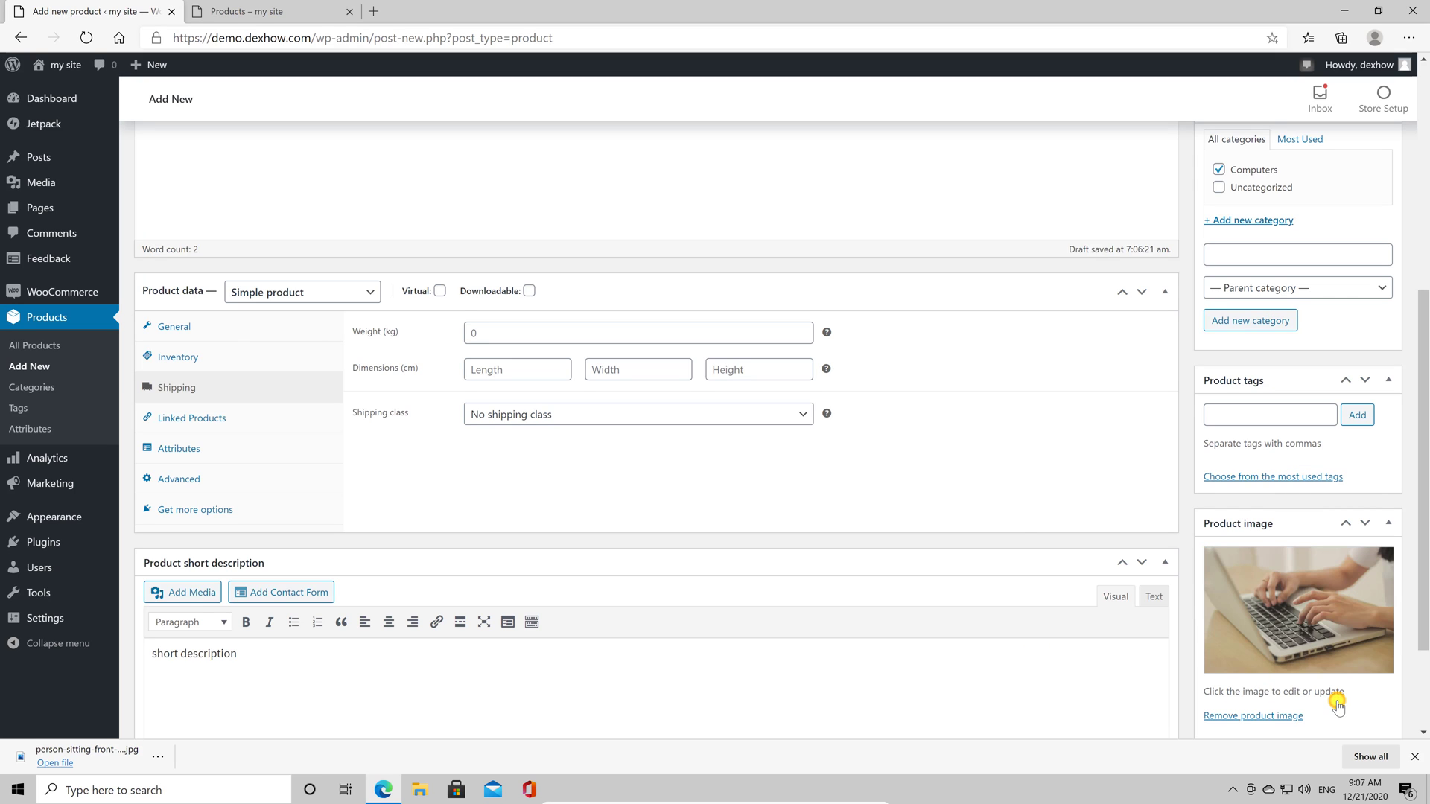
Publish 'test product' so its status shows Published.
{"action": "scroll", "coordinate": [1341, 693], "scroll_direction": "down", "scroll_amount": 2}
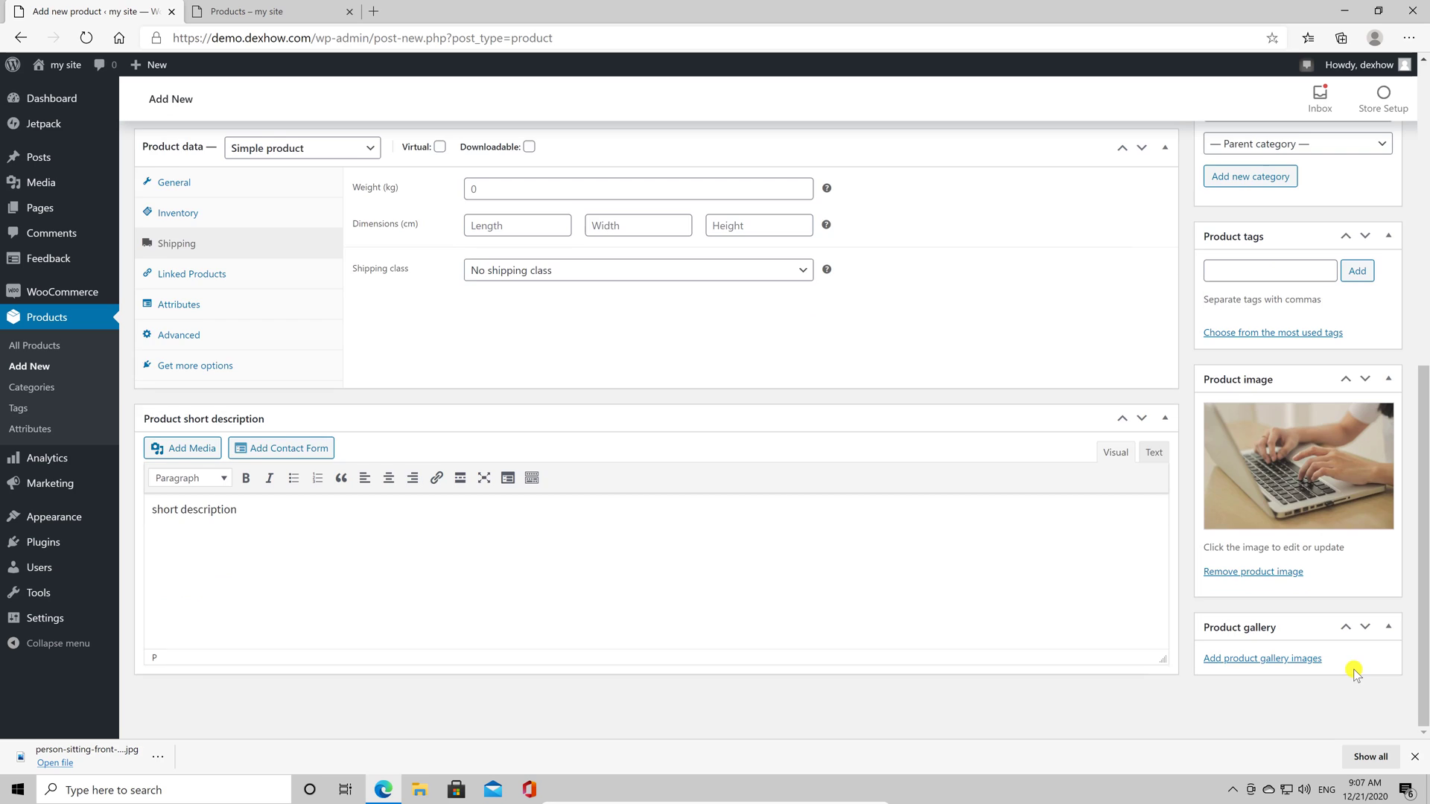
{"action": "scroll", "coordinate": [1354, 674], "scroll_direction": "up", "scroll_amount": 6}
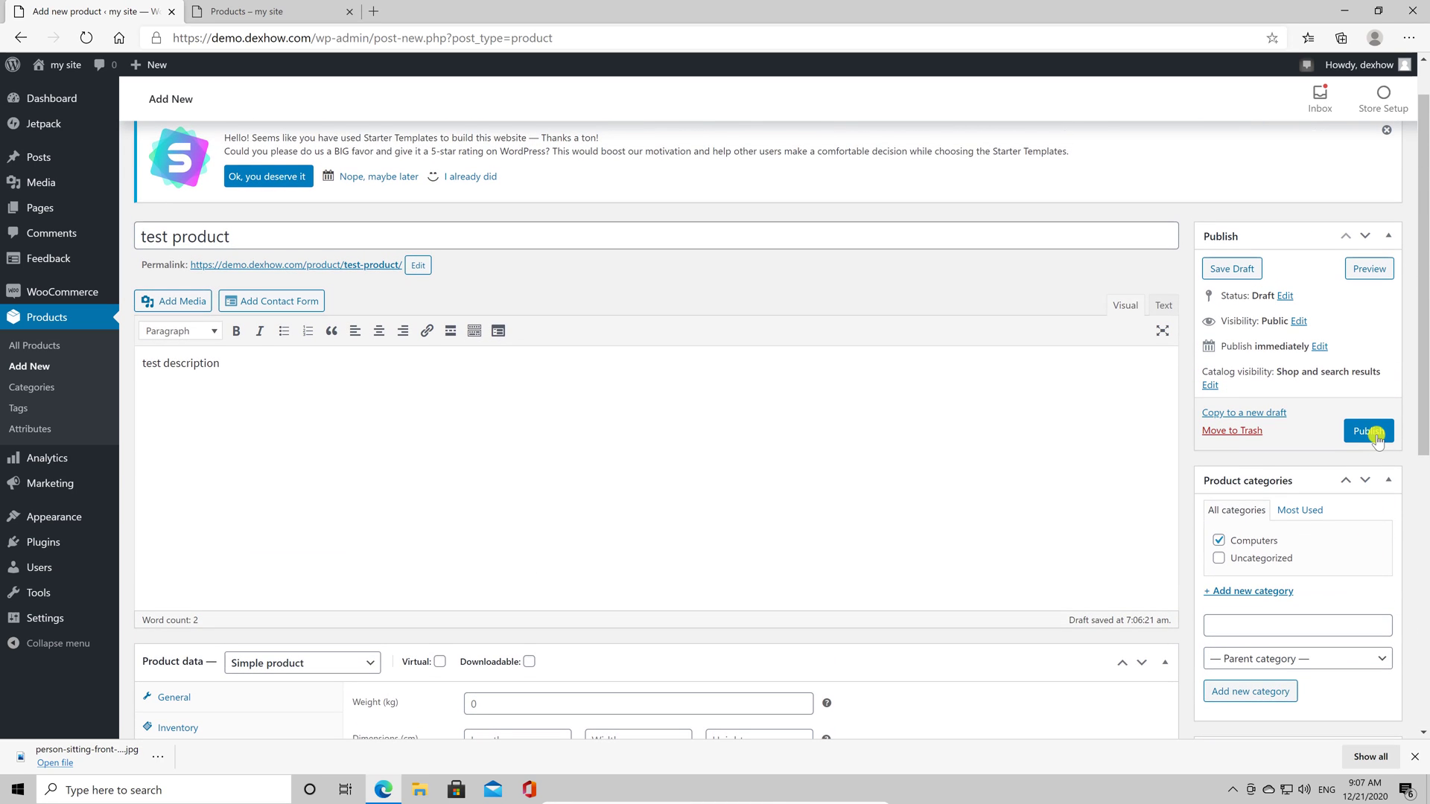
{"action": "left_click", "coordinate": [1376, 433]}
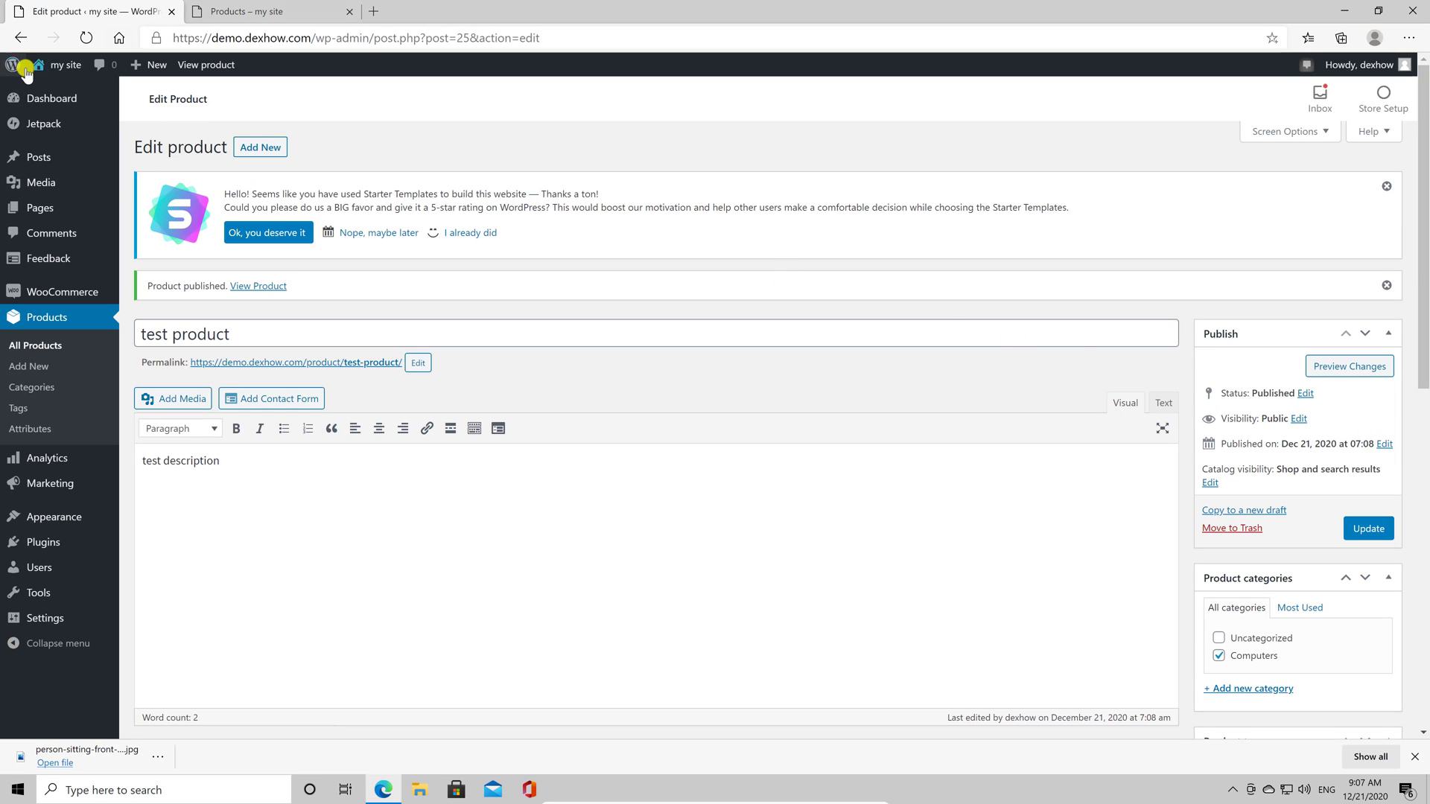
{"action": "mouse_move", "coordinate": [27, 71]}
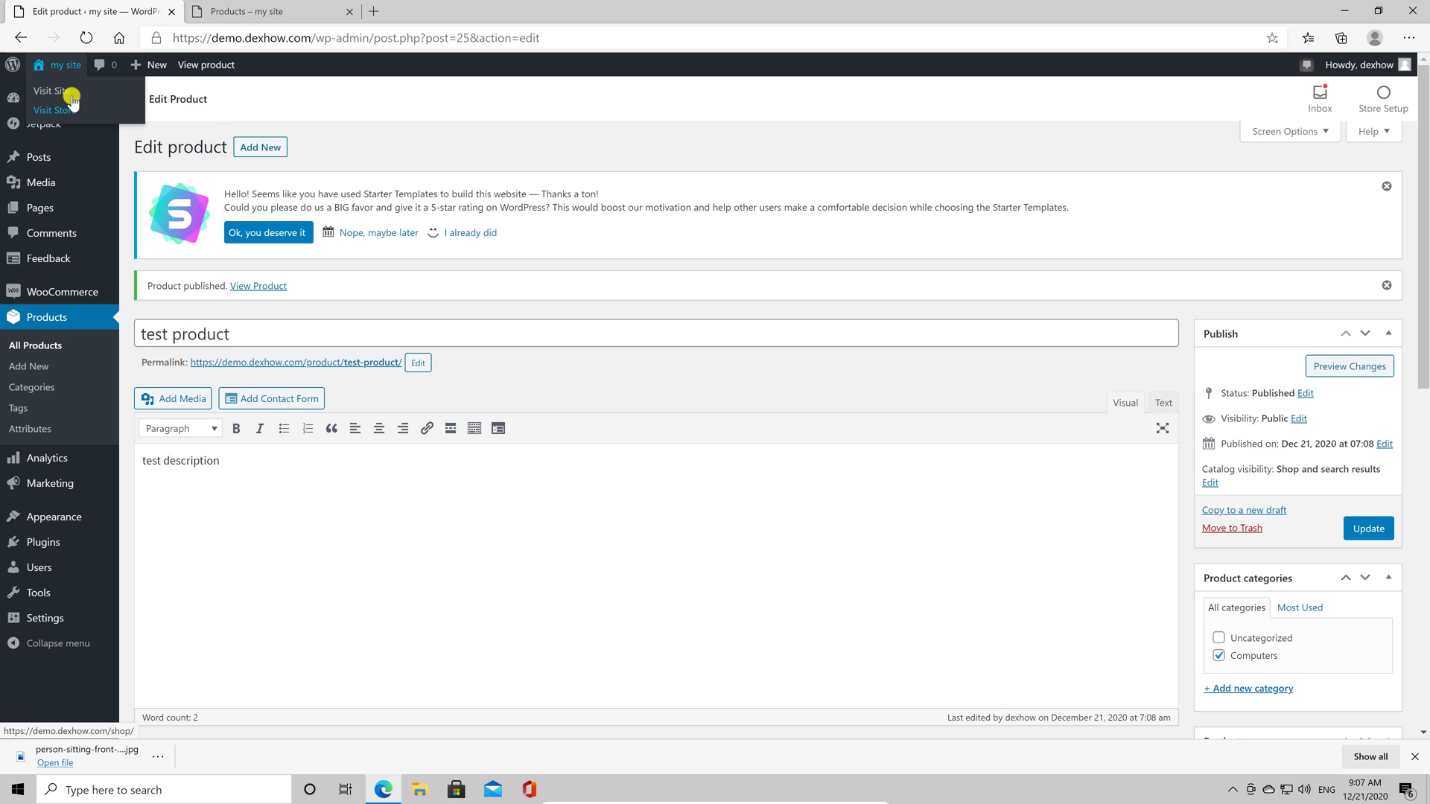
Reload the shop, add 'test product' to the cart and view the €190,00 cart totals.
{"action": "left_click", "coordinate": [228, 6]}
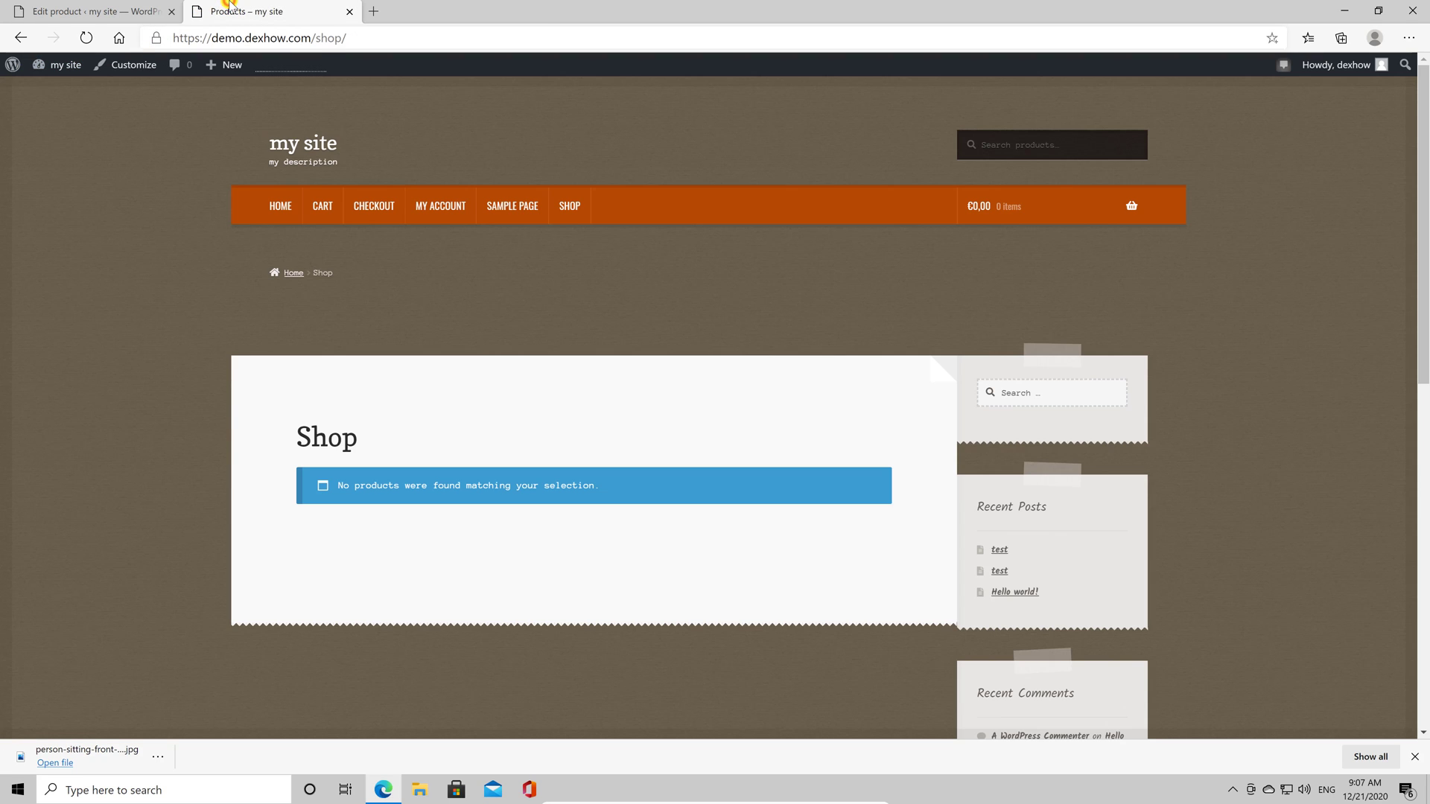
{"action": "left_click", "coordinate": [88, 35]}
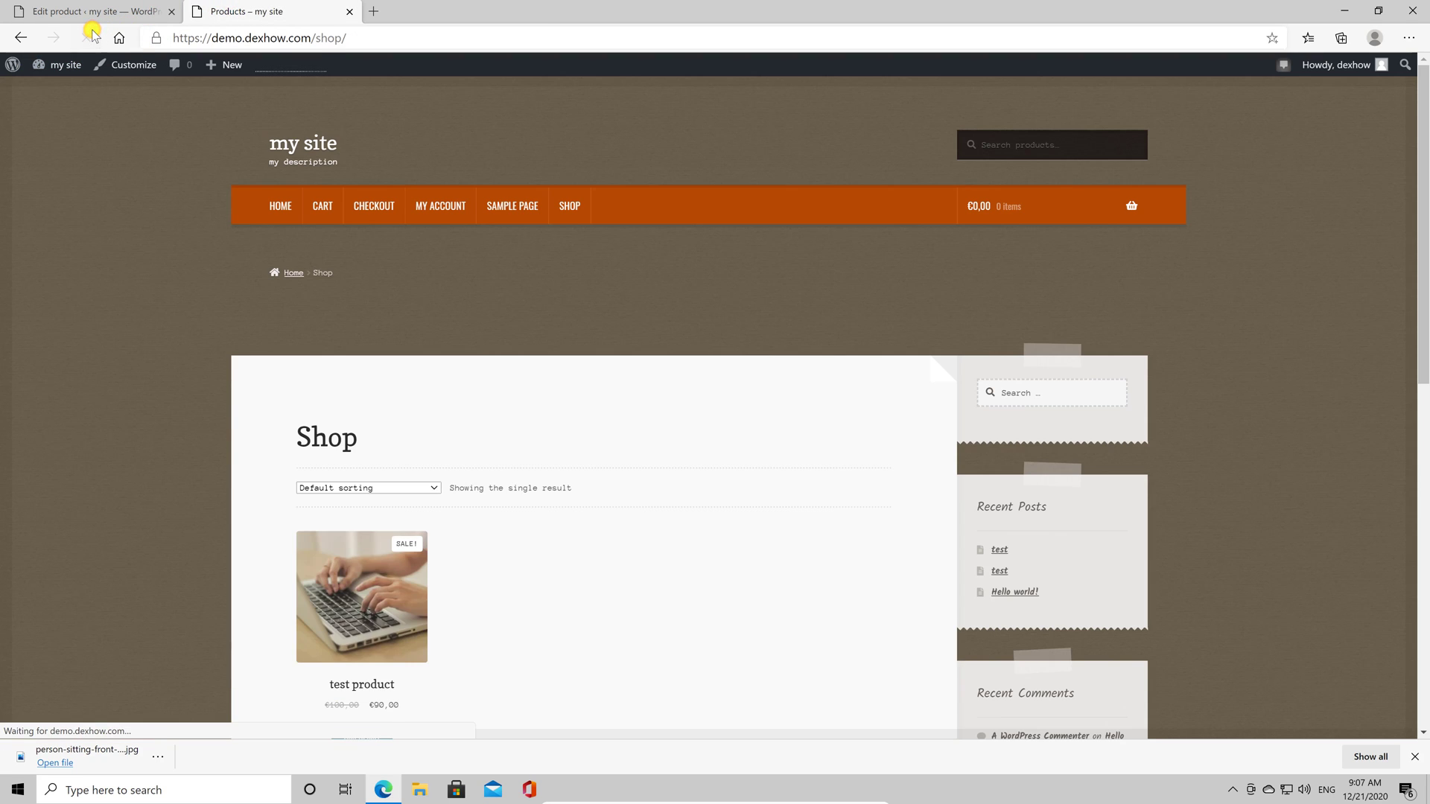
{"action": "scroll", "coordinate": [646, 428], "scroll_direction": "down", "scroll_amount": 3}
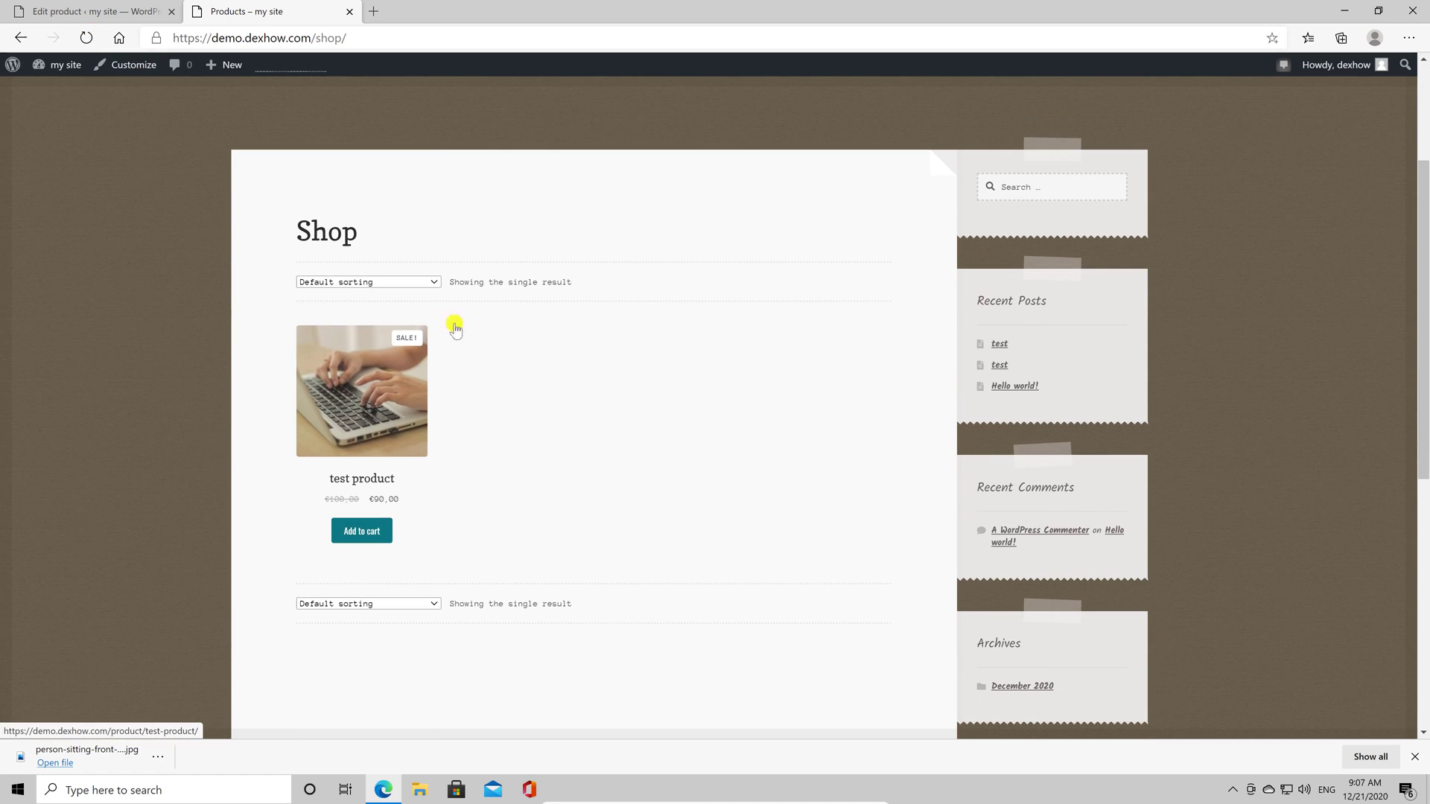
{"action": "left_click", "coordinate": [350, 531]}
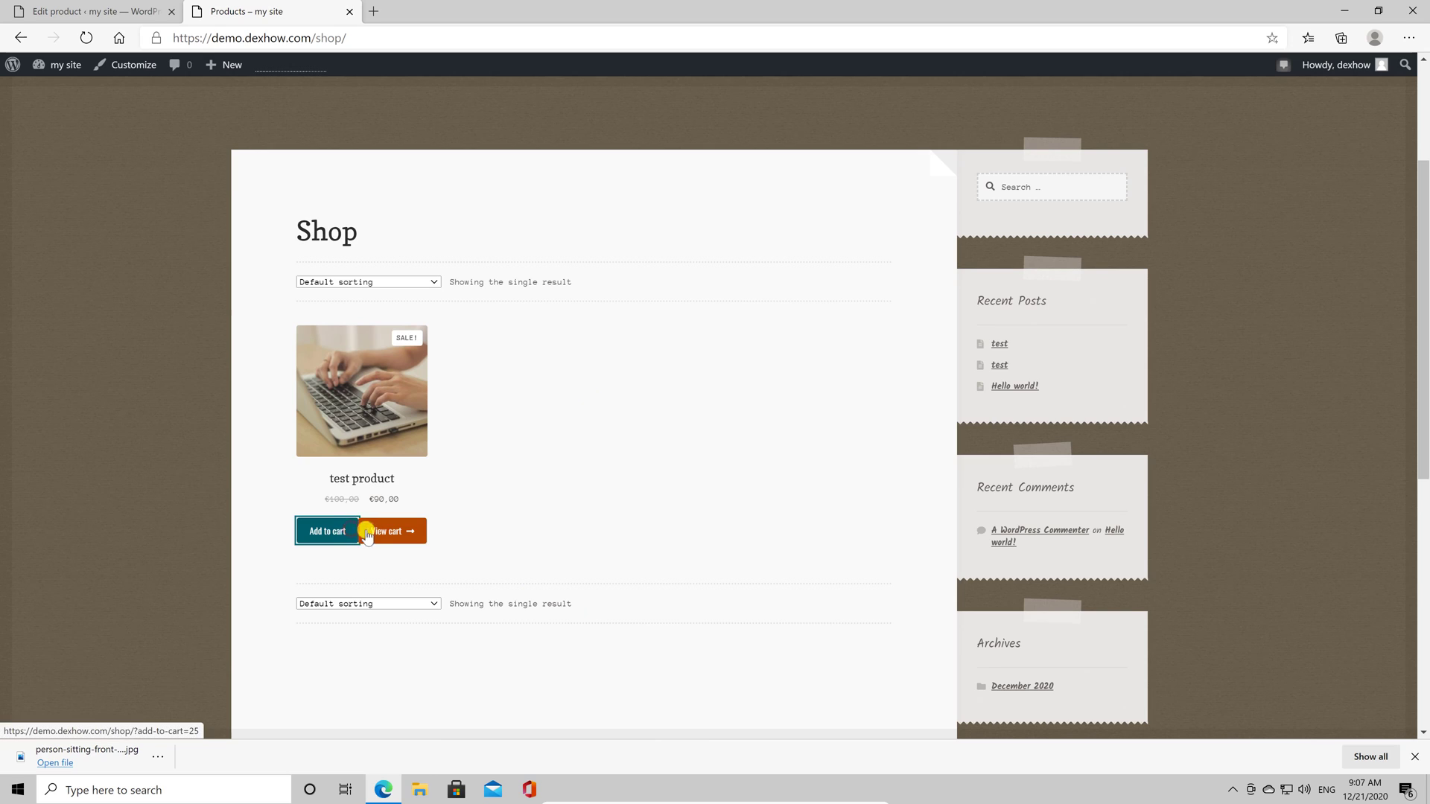
{"action": "left_click", "coordinate": [432, 535]}
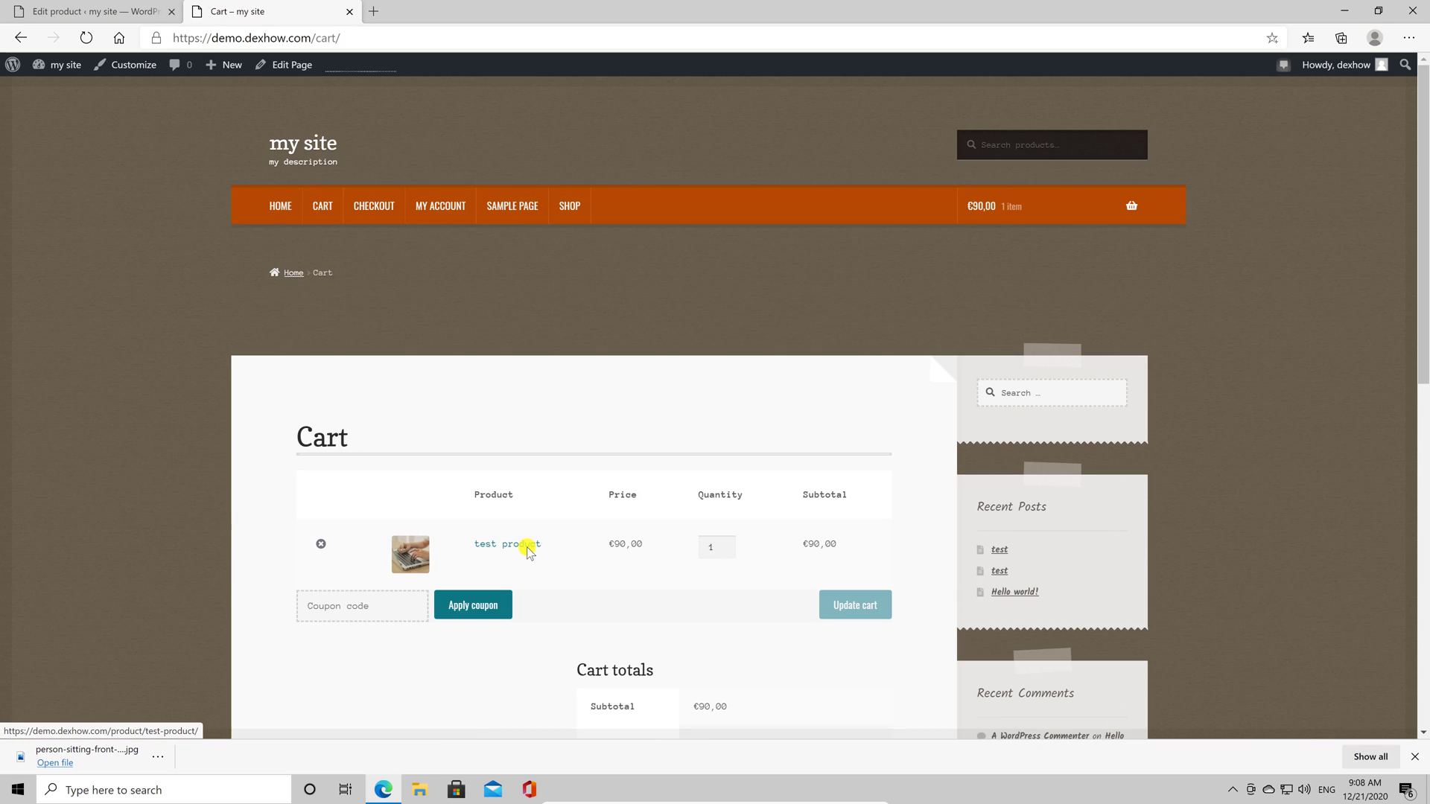
{"action": "scroll", "coordinate": [528, 551], "scroll_direction": "down", "scroll_amount": 1}
{"action": "scroll", "coordinate": [691, 563], "scroll_direction": "down", "scroll_amount": 2}
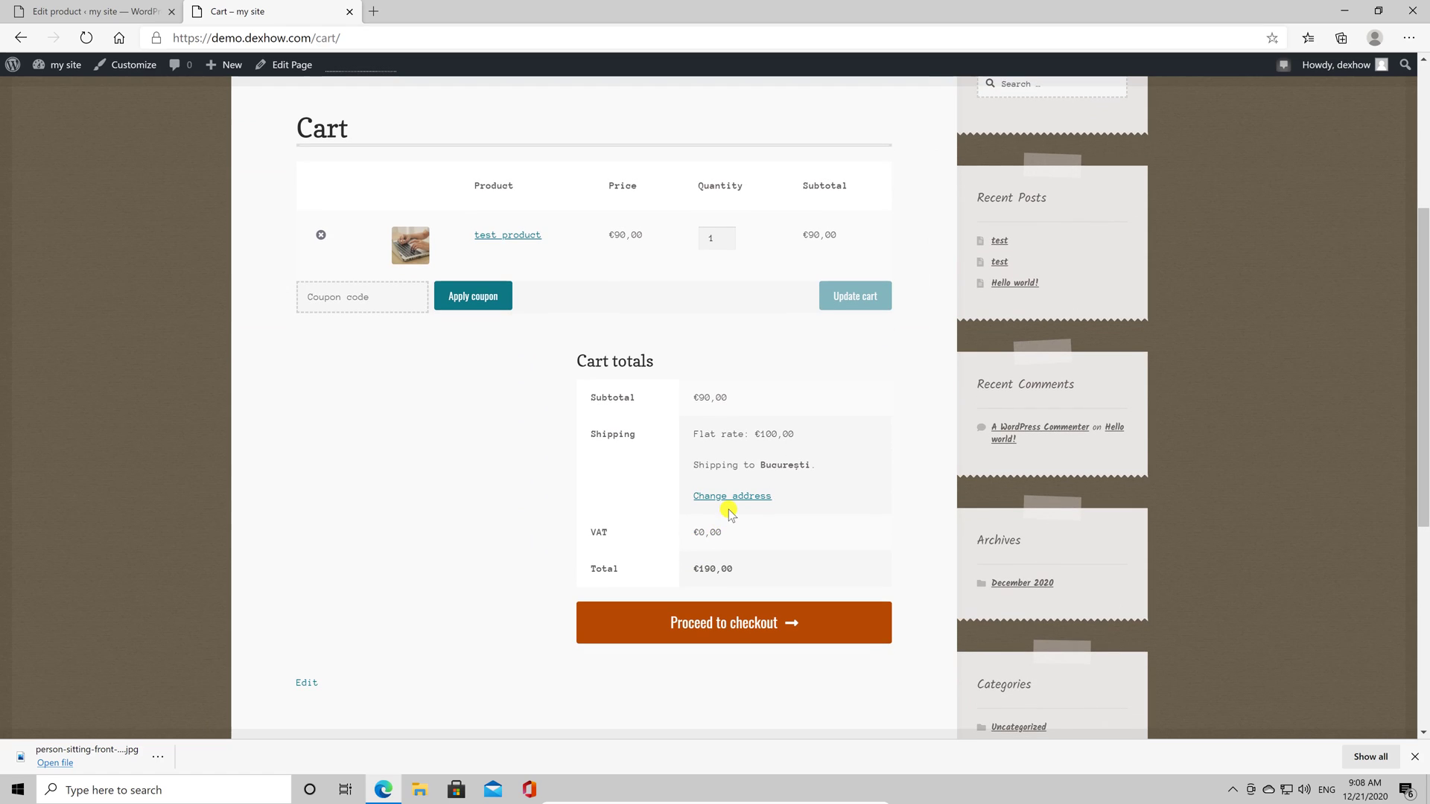
Proceed from the cart to the Checkout page showing the €190,00 order.
{"action": "left_click", "coordinate": [793, 630]}
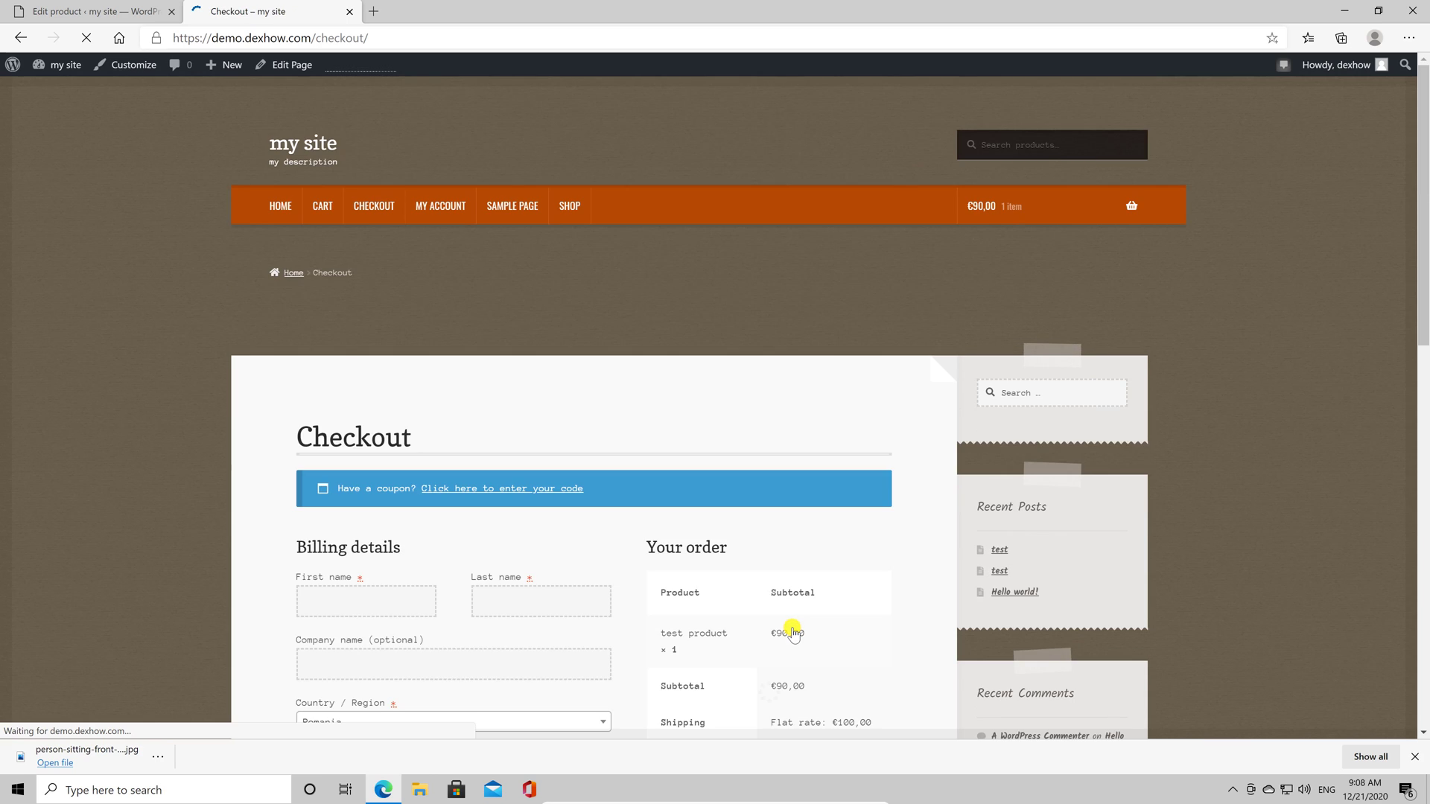
{"action": "scroll", "coordinate": [792, 630], "scroll_direction": "down", "scroll_amount": 2}
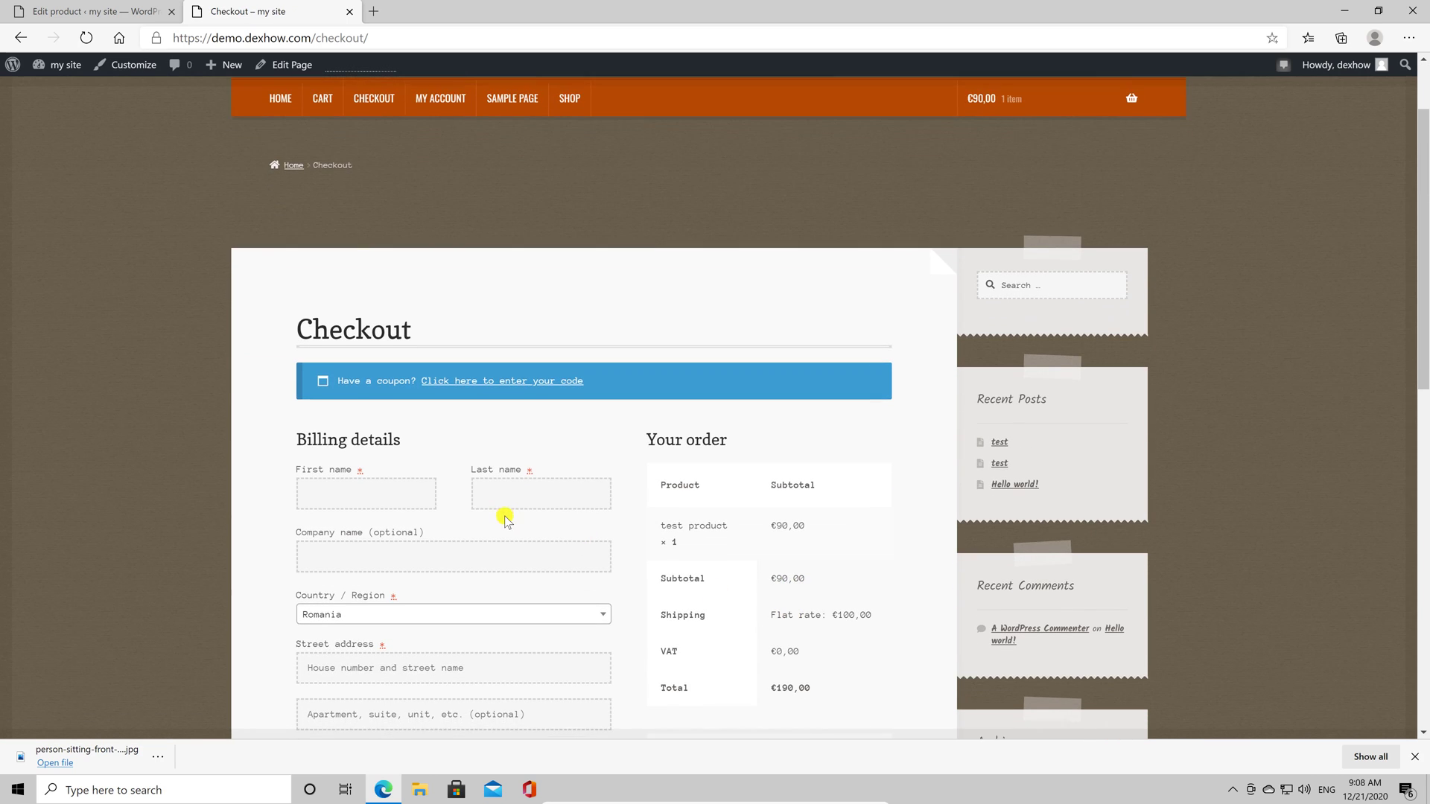
{"action": "scroll", "coordinate": [511, 521], "scroll_direction": "down", "scroll_amount": 4}
{"action": "scroll", "coordinate": [504, 516], "scroll_direction": "down", "scroll_amount": 2}
Try the check and cash on delivery options, leaving PayPal selected.
{"action": "left_click", "coordinate": [672, 506]}
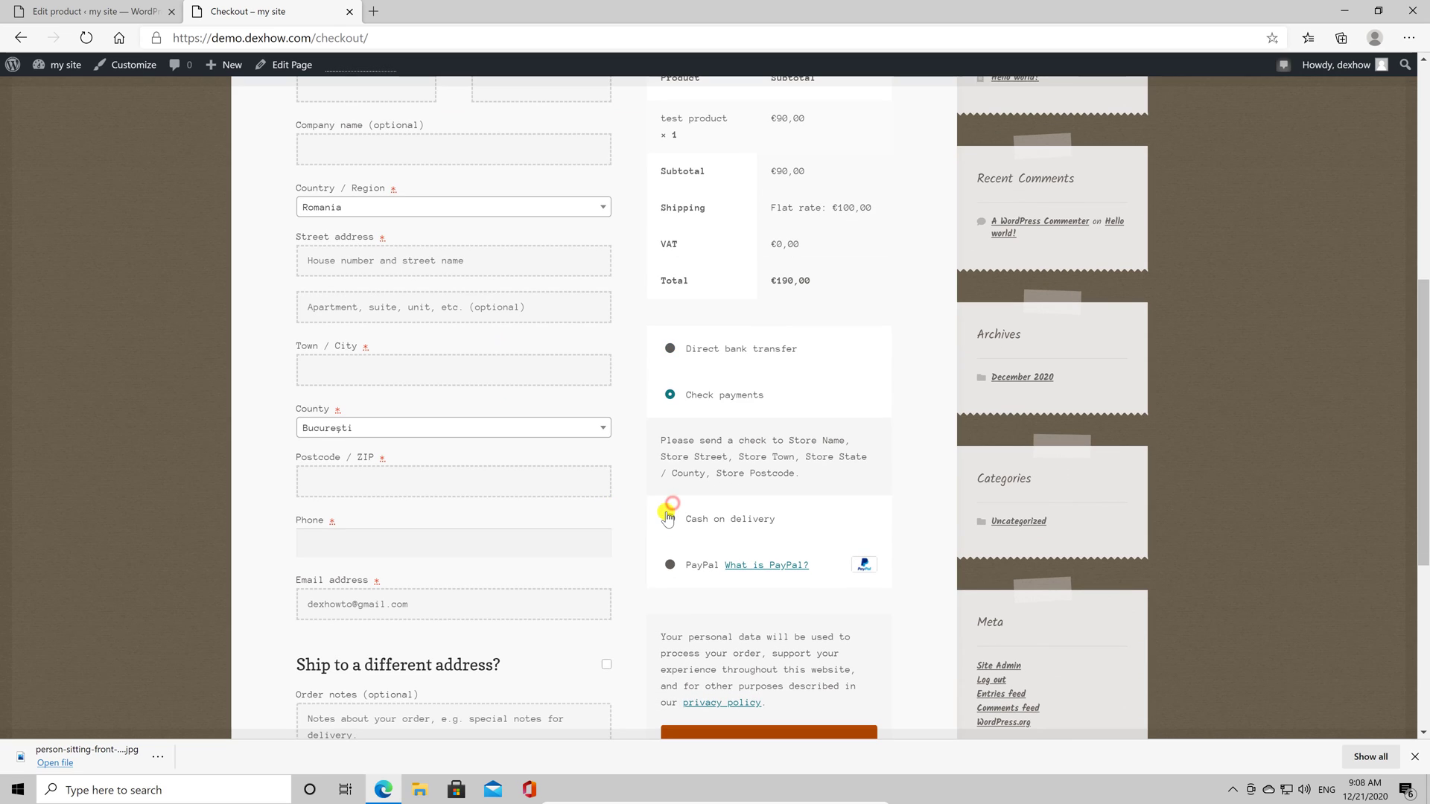
{"action": "left_click", "coordinate": [666, 515]}
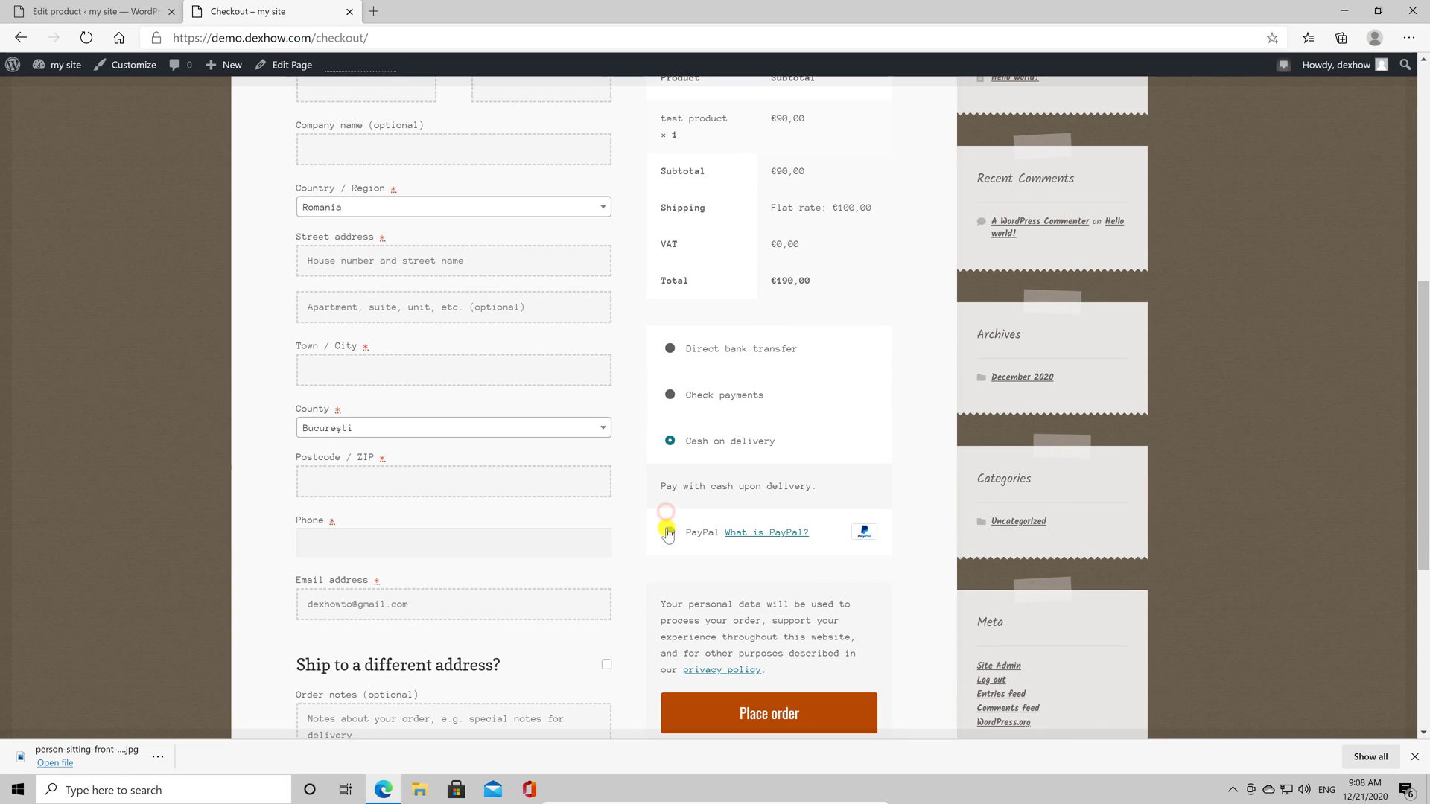
{"action": "left_click", "coordinate": [667, 531]}
{"action": "scroll", "coordinate": [424, 512], "scroll_direction": "up", "scroll_amount": 4}
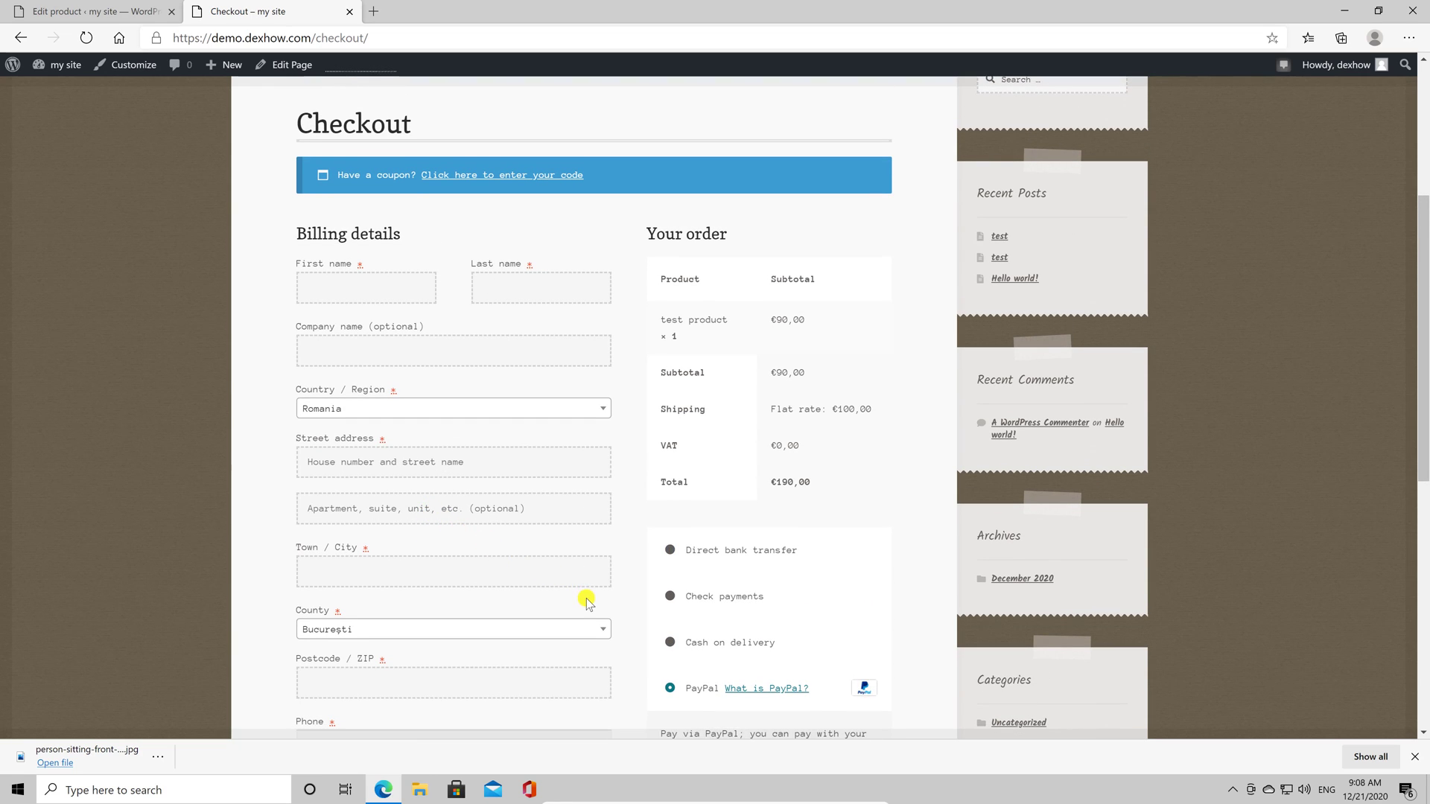
{"action": "scroll", "coordinate": [587, 598], "scroll_direction": "down", "scroll_amount": 7}
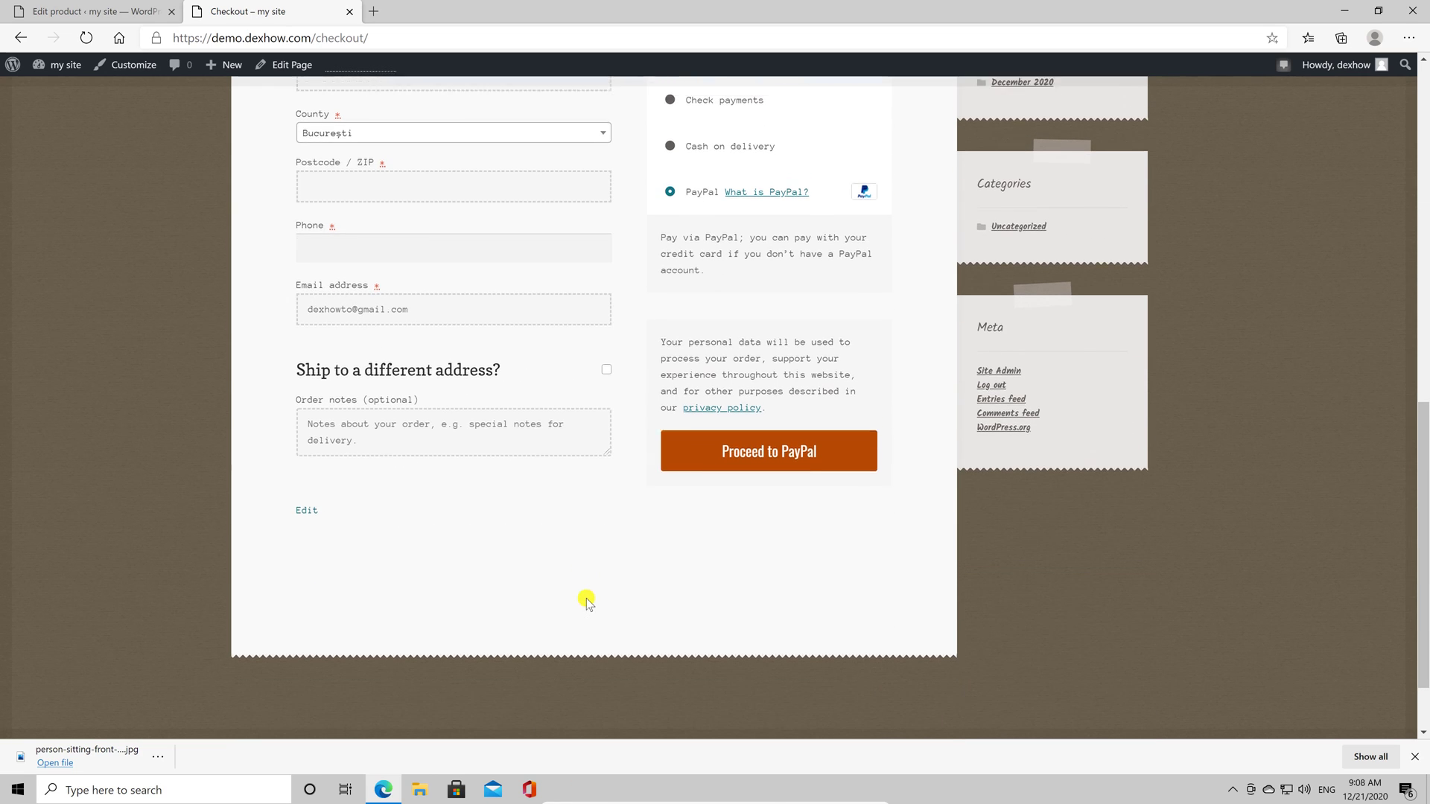
{"action": "scroll", "coordinate": [587, 598], "scroll_direction": "up", "scroll_amount": 8}
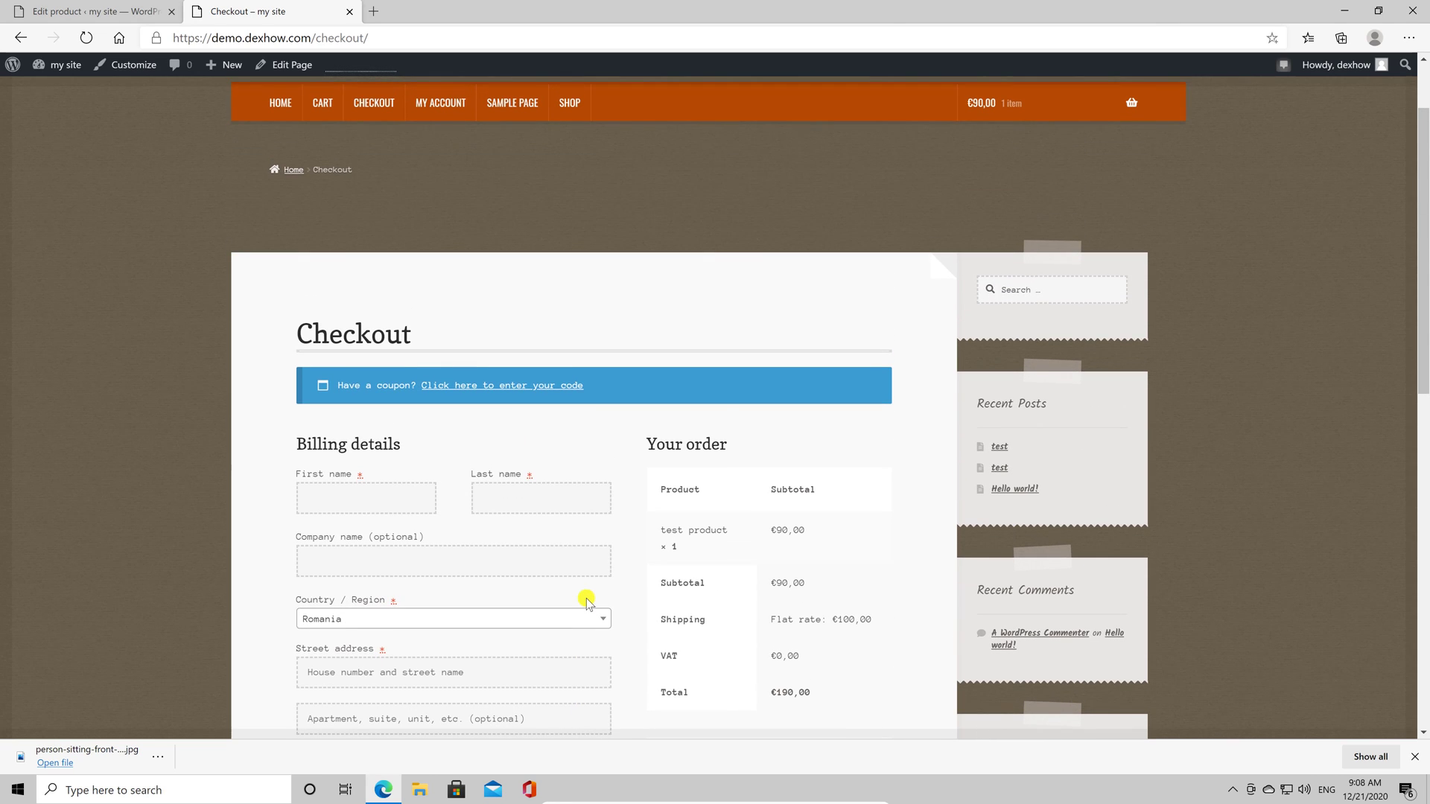